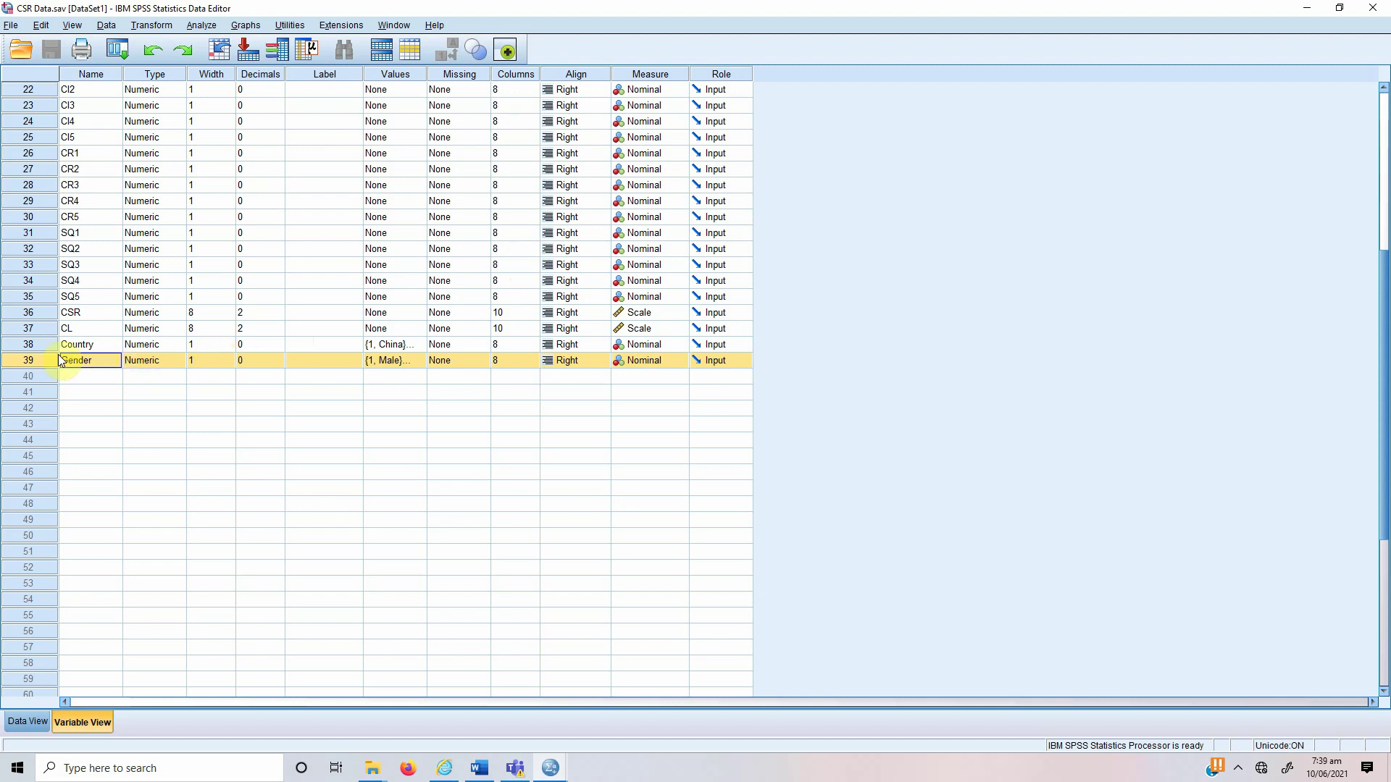
# Step: Inspect each value label defined for the Country variable in the variable definitions
pyautogui.moveTo(427, 74); pyautogui.dragTo(462, 74)
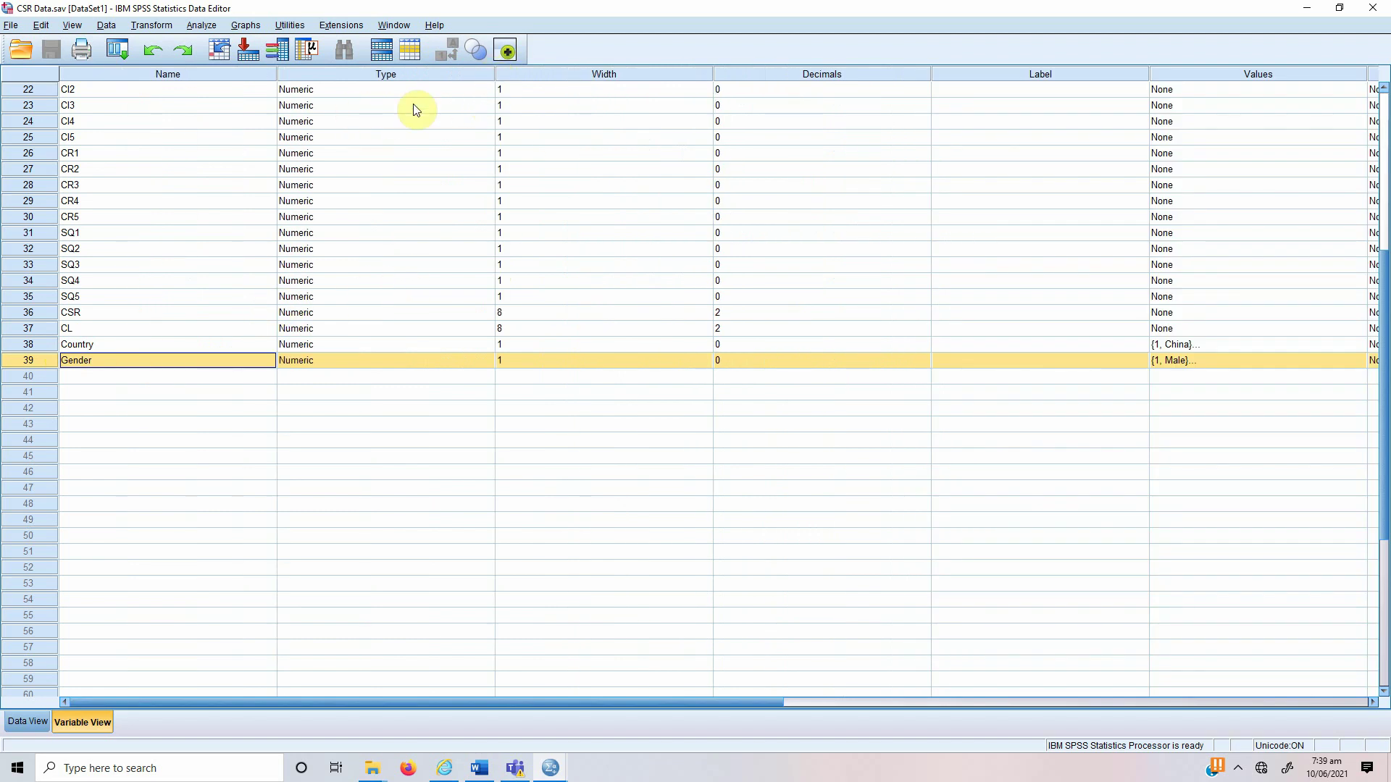
pyautogui.click(172, 360)
pyautogui.click(173, 347)
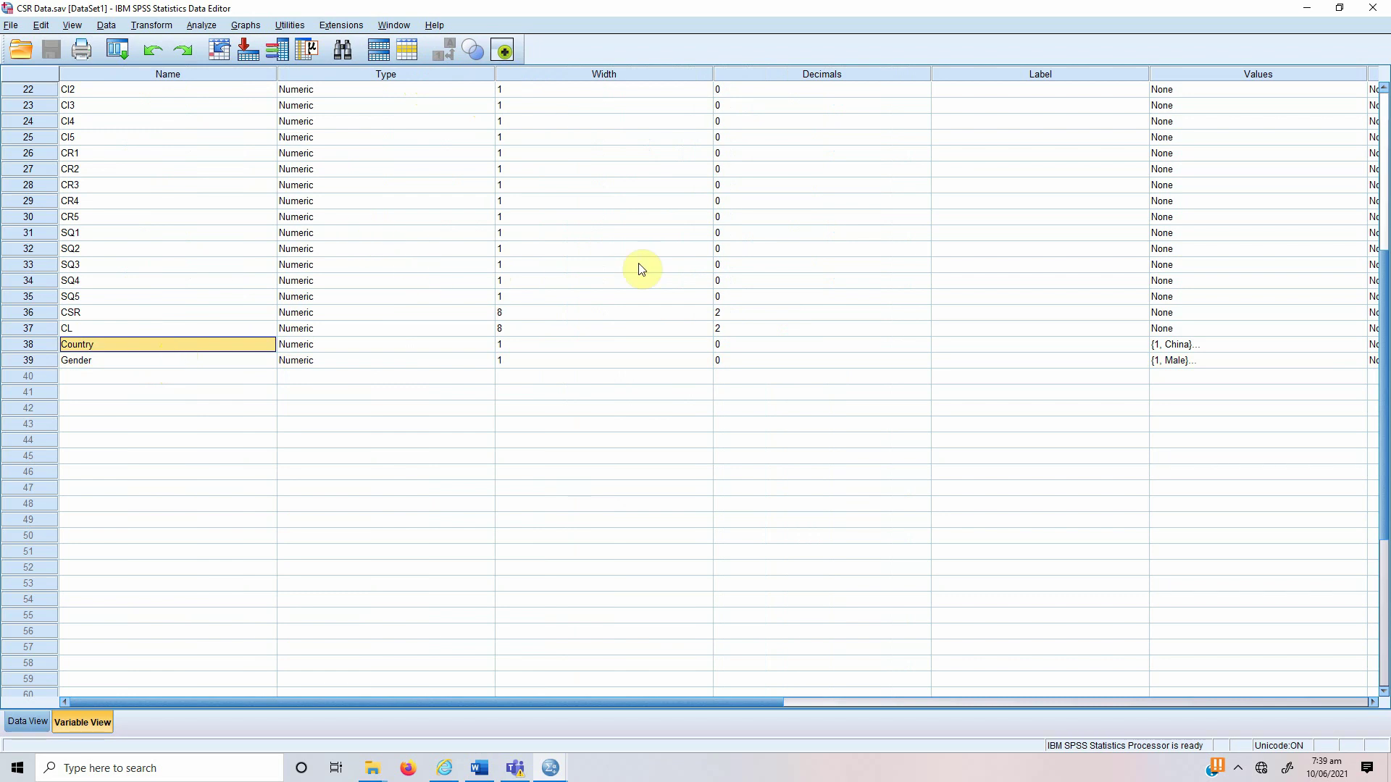
pyautogui.click(1349, 345)
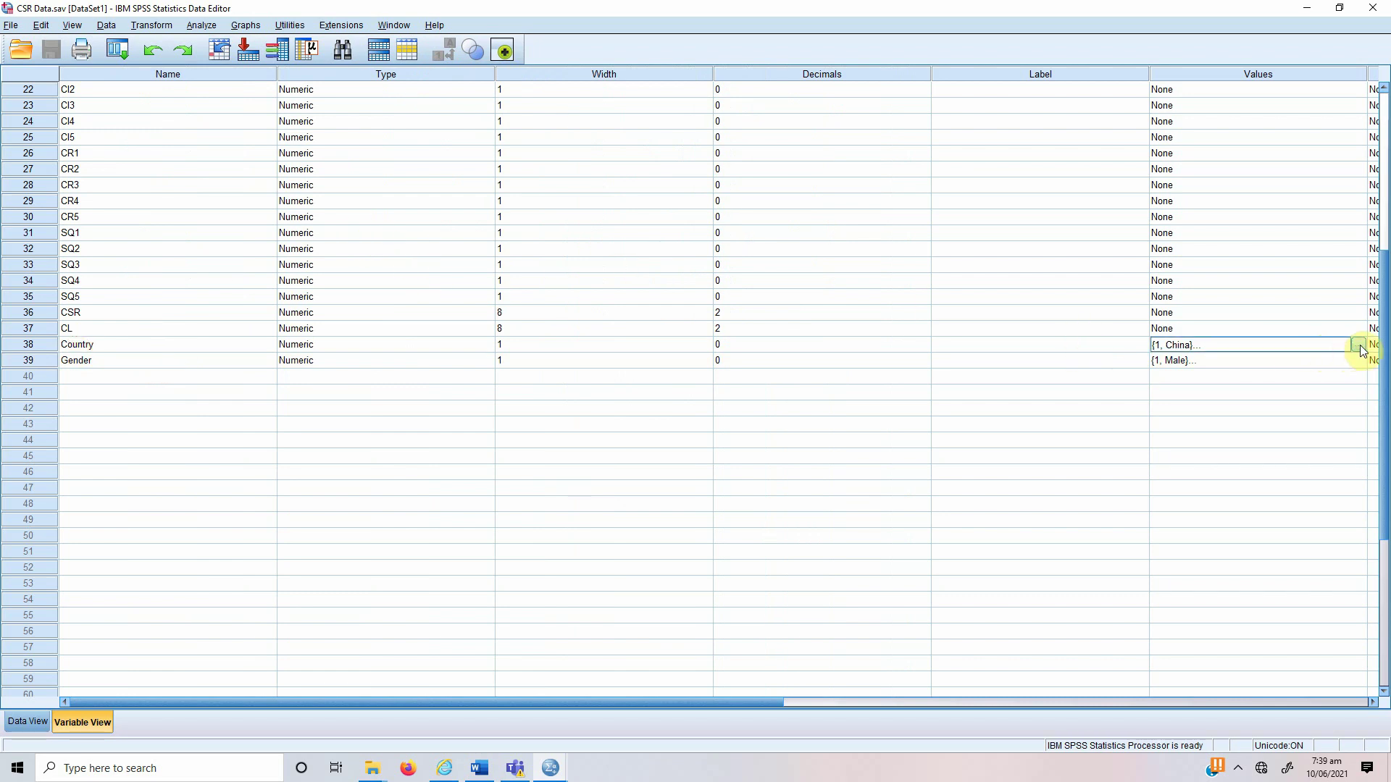
pyautogui.click(1358, 346)
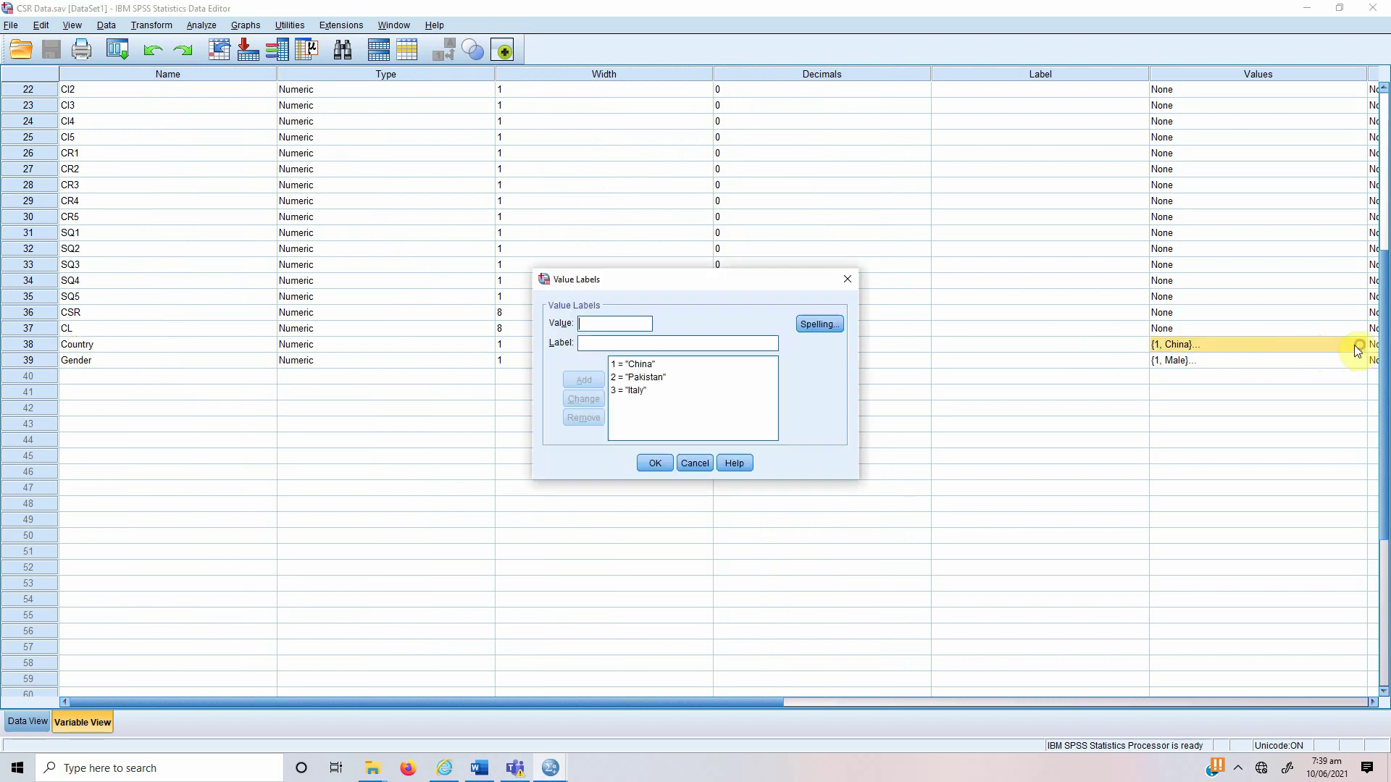
pyautogui.click(630, 366)
pyautogui.click(639, 377)
pyautogui.click(641, 392)
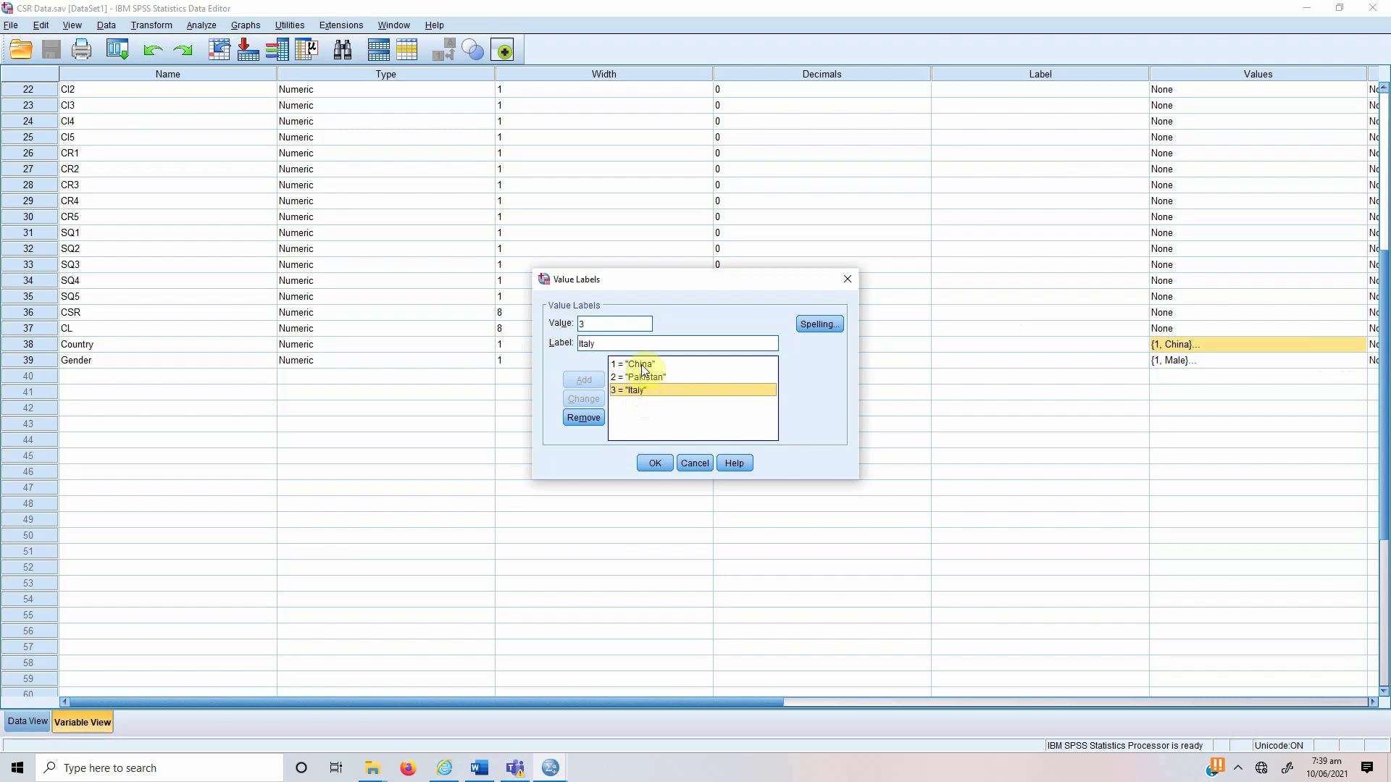
pyautogui.click(642, 365)
pyautogui.click(649, 378)
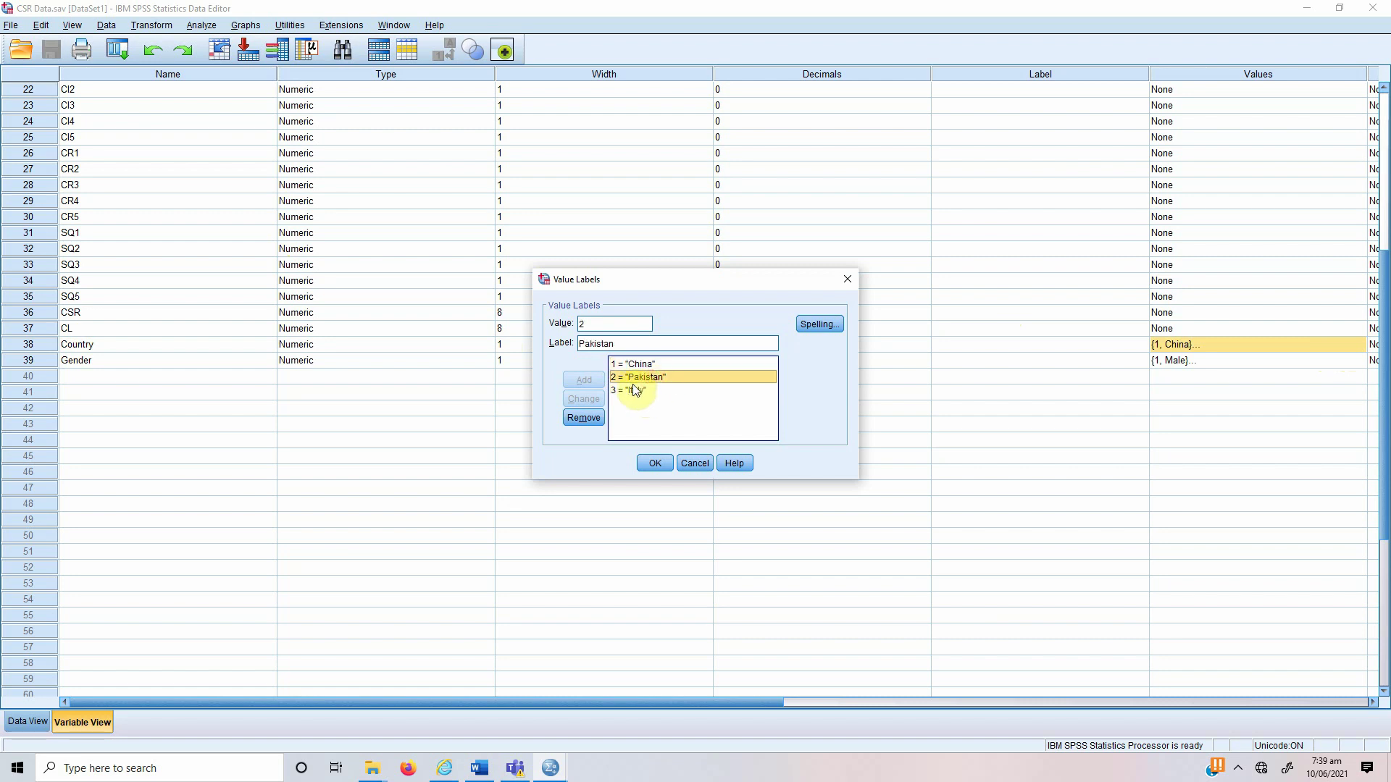
pyautogui.click(635, 390)
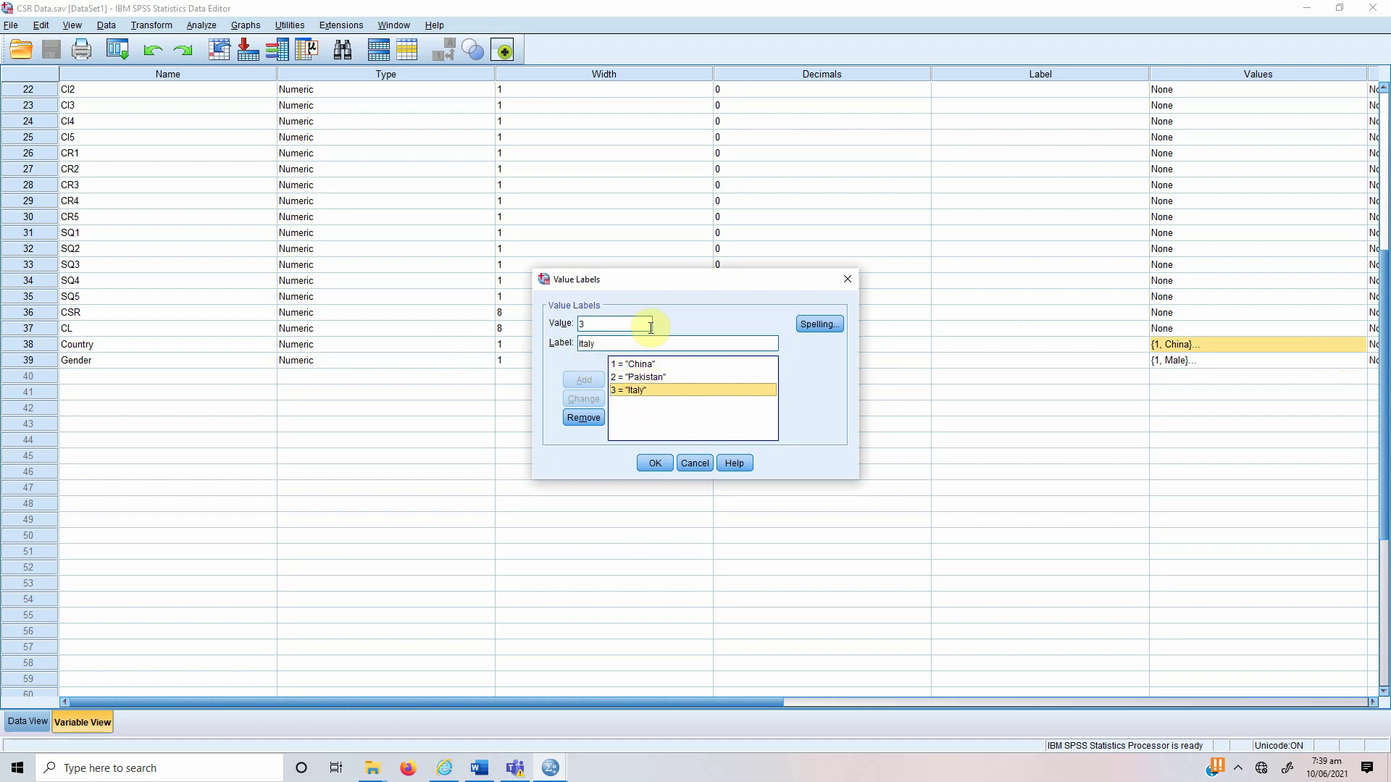
pyautogui.click(655, 463)
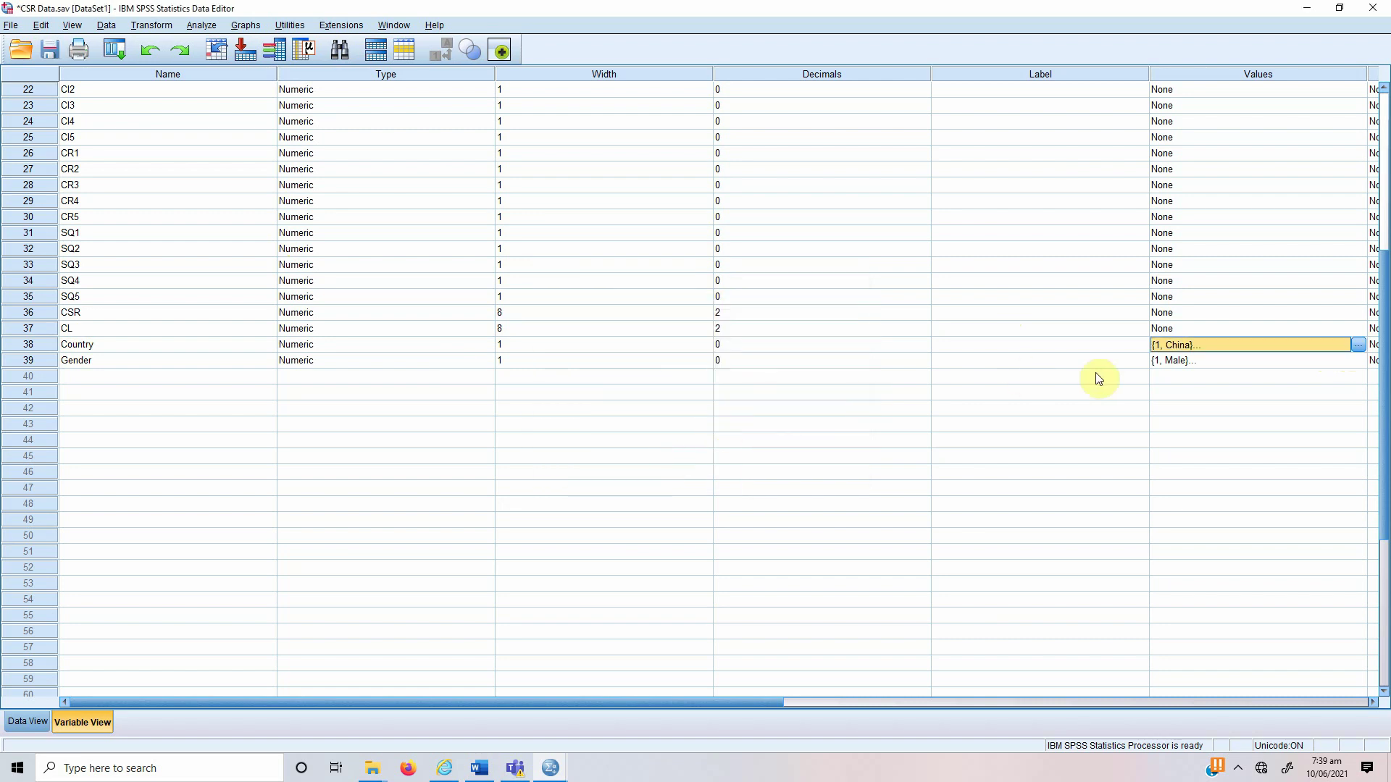
# Step: View the value labels defined for the Gender variable
pyautogui.click(1358, 362)
pyautogui.click(1359, 361)
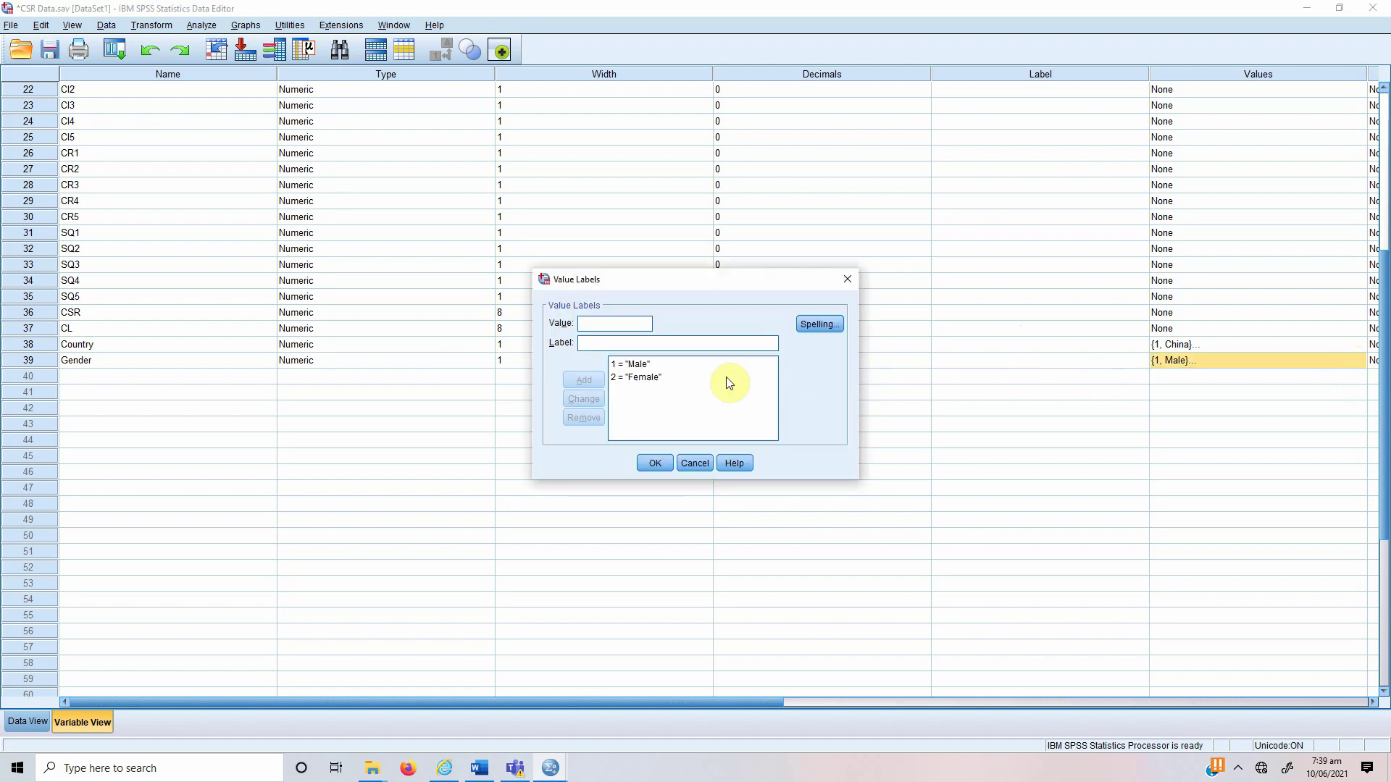
pyautogui.click(646, 463)
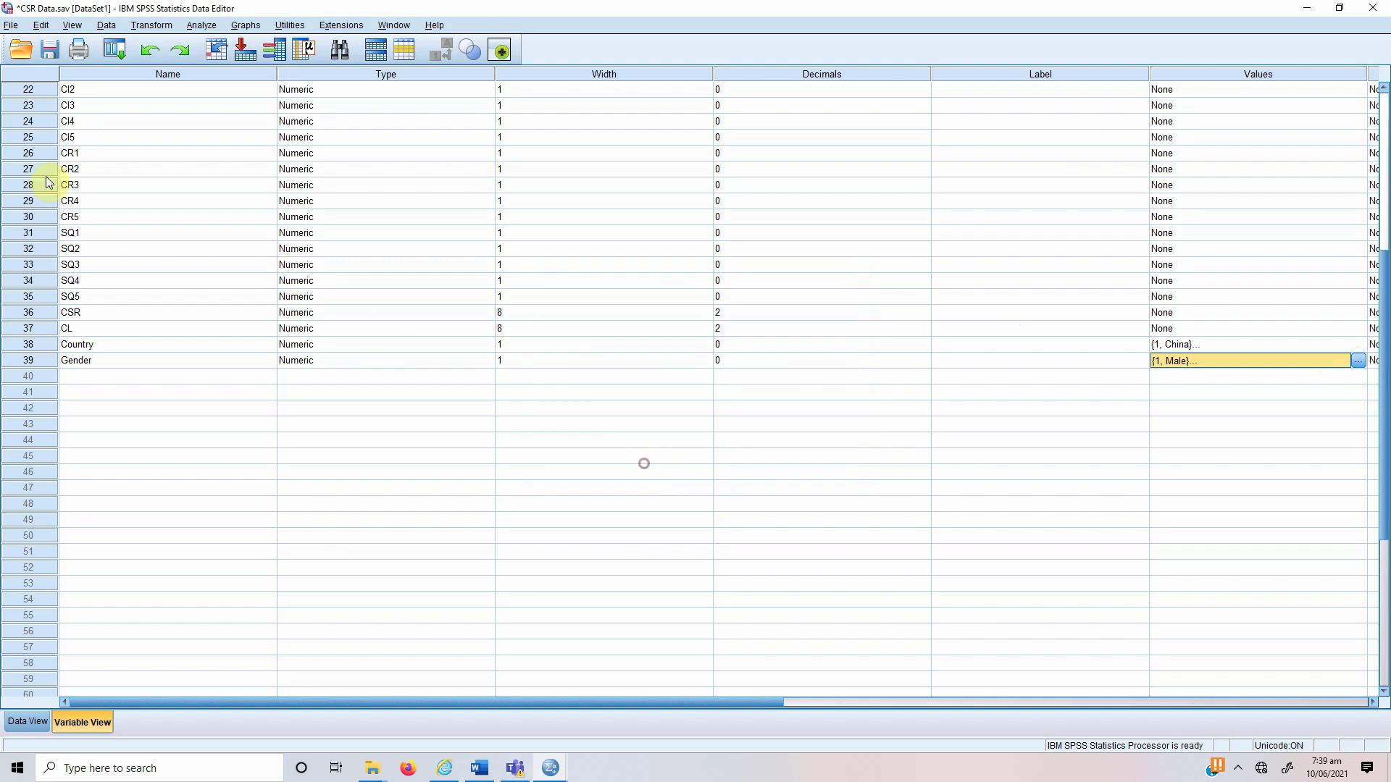
# Step: Narrow the Name, Type, Width and Decimals columns of the variable definitions table to fit their contents
pyautogui.moveTo(277, 74); pyautogui.dragTo(181, 73)
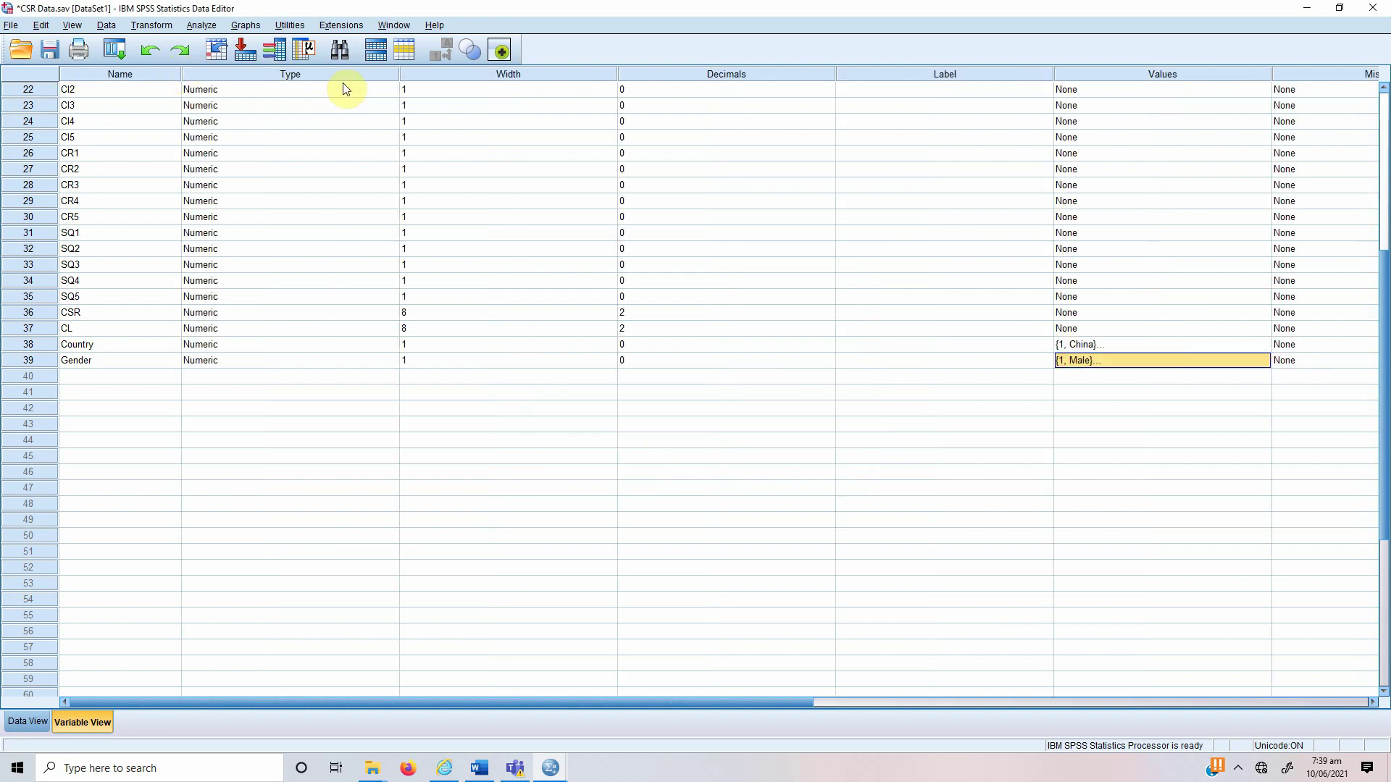
pyautogui.moveTo(398, 74); pyautogui.dragTo(273, 74)
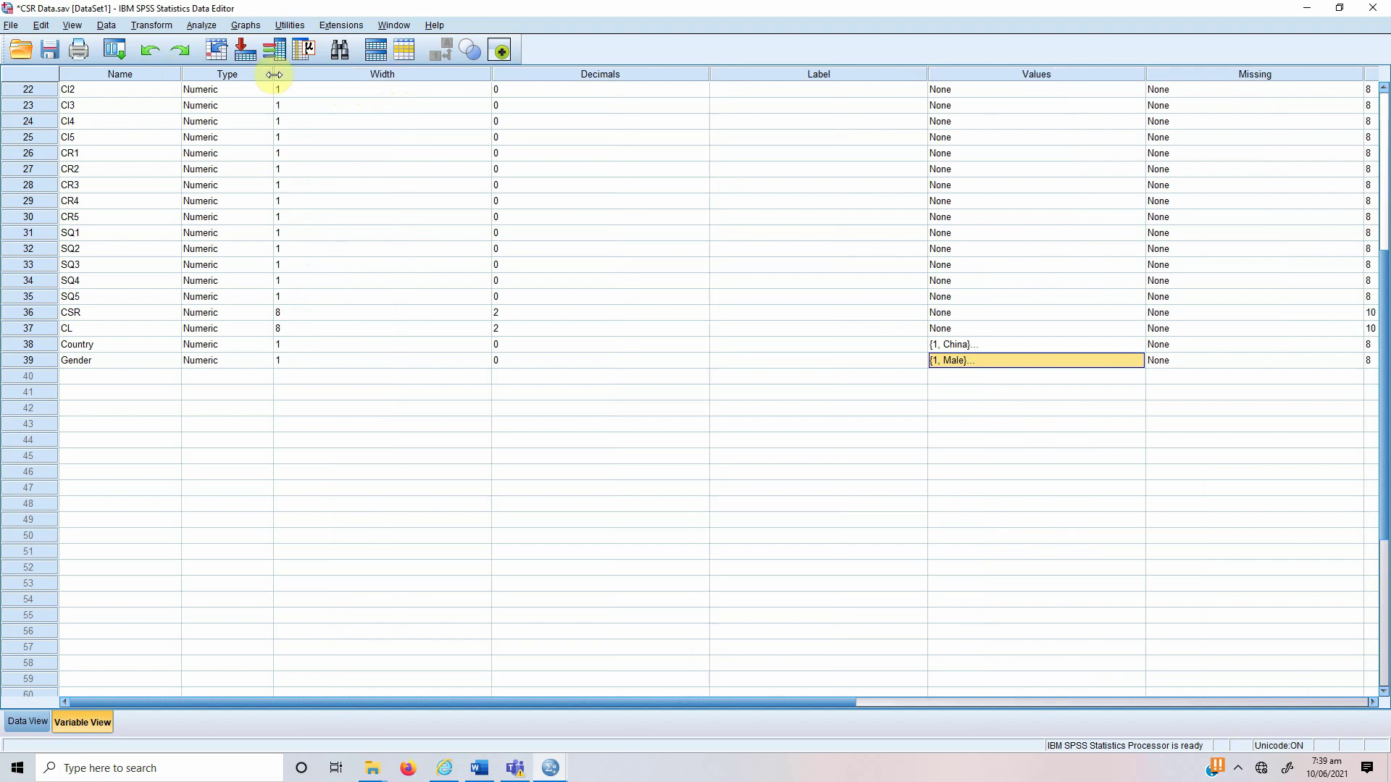
pyautogui.moveTo(490, 74); pyautogui.dragTo(348, 74)
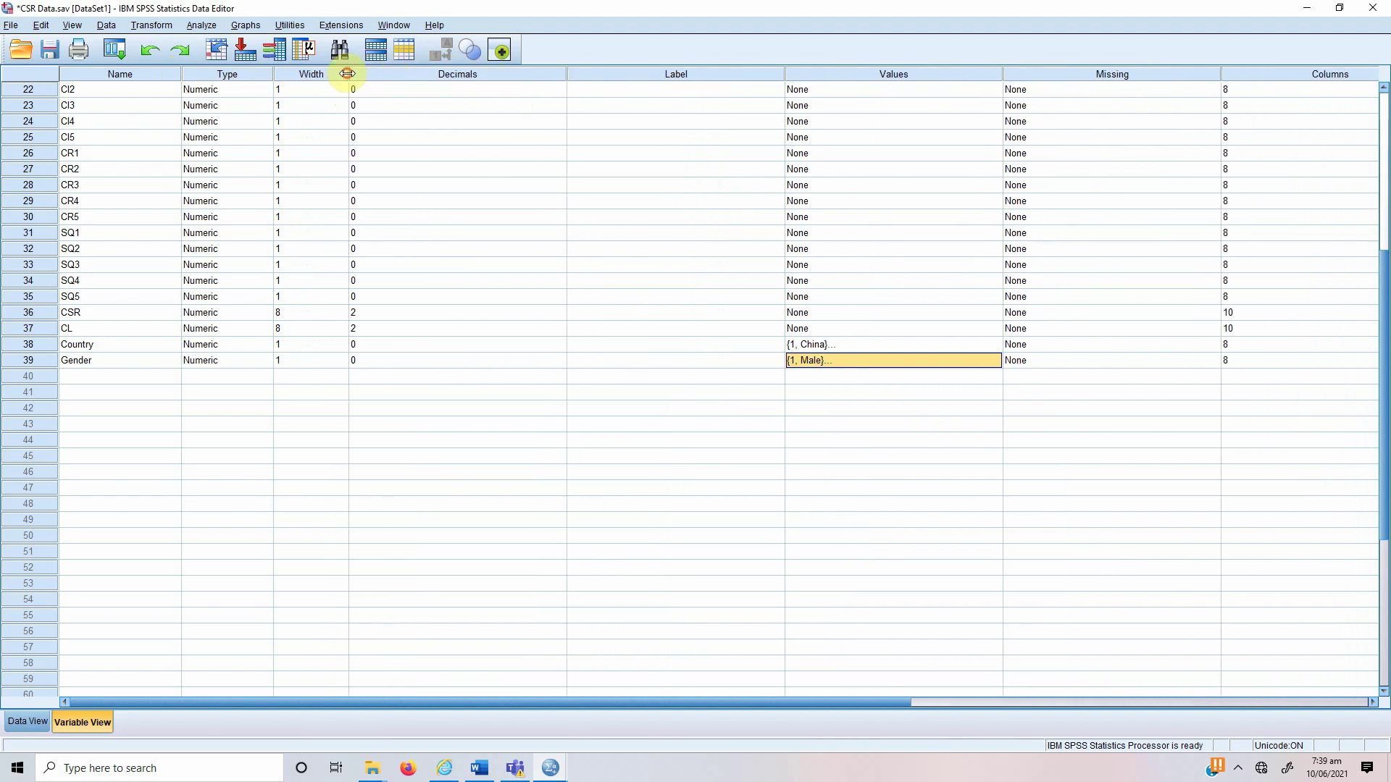
pyautogui.click(571, 74)
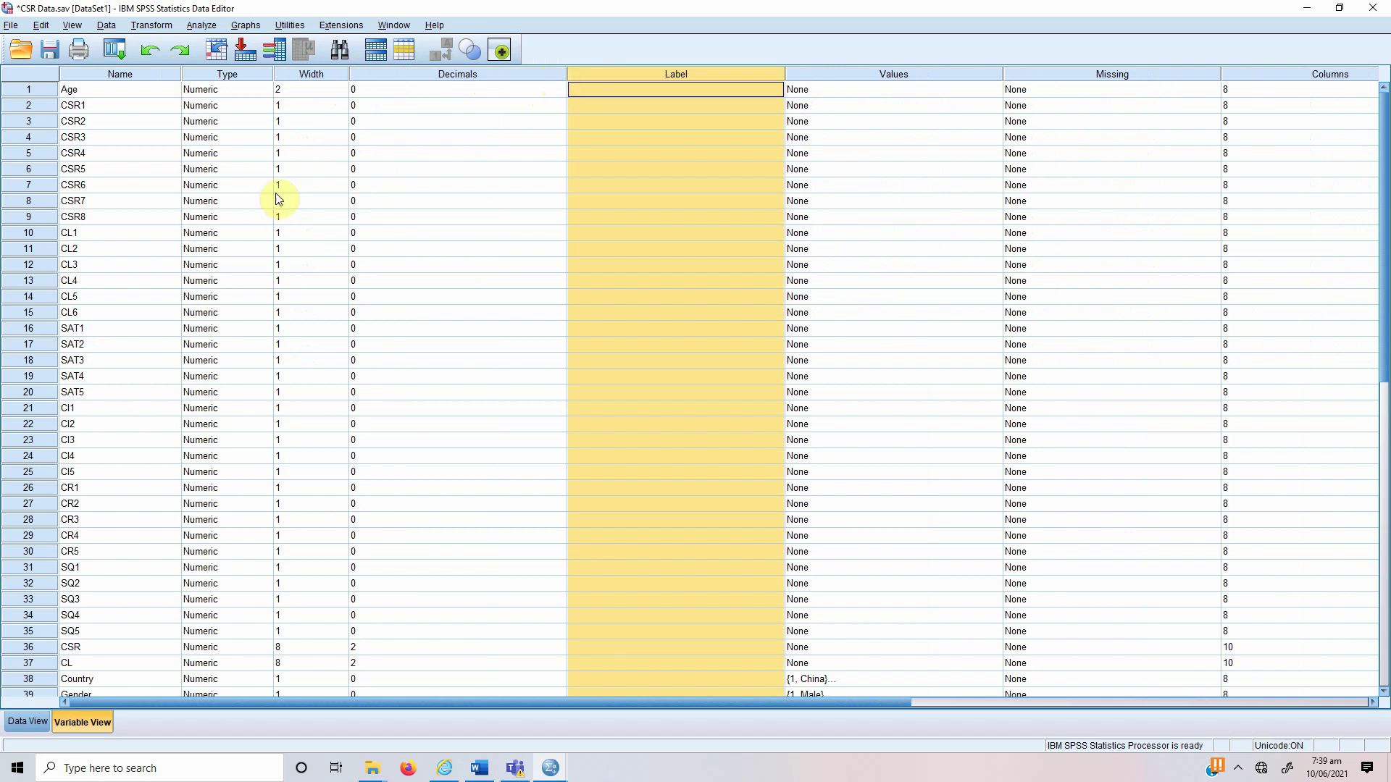
pyautogui.scroll(-9, 283, 190)
pyautogui.moveTo(568, 73); pyautogui.dragTo(416, 73)
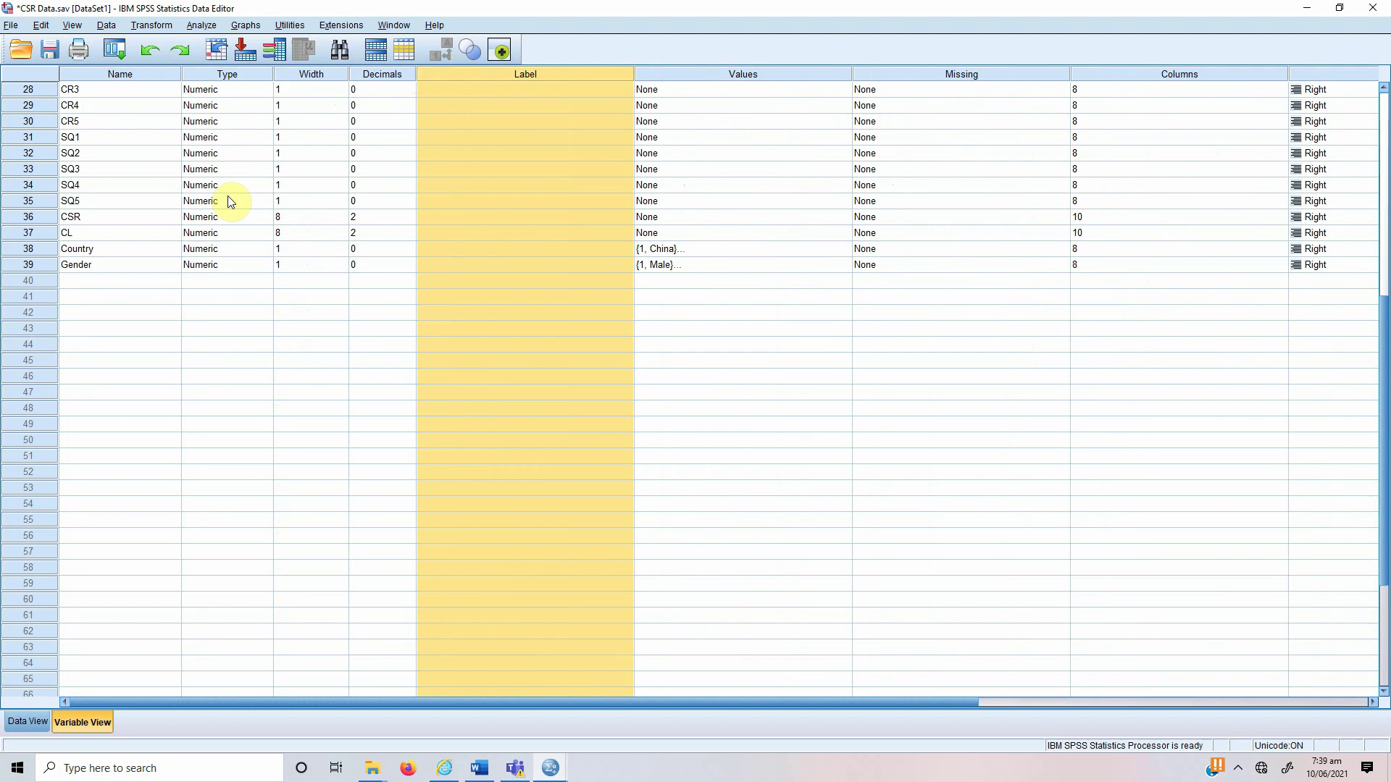
# Step: Examine the codes and labels assigned to the Gender categories, leaving the definitions unmodified
pyautogui.click(111, 250)
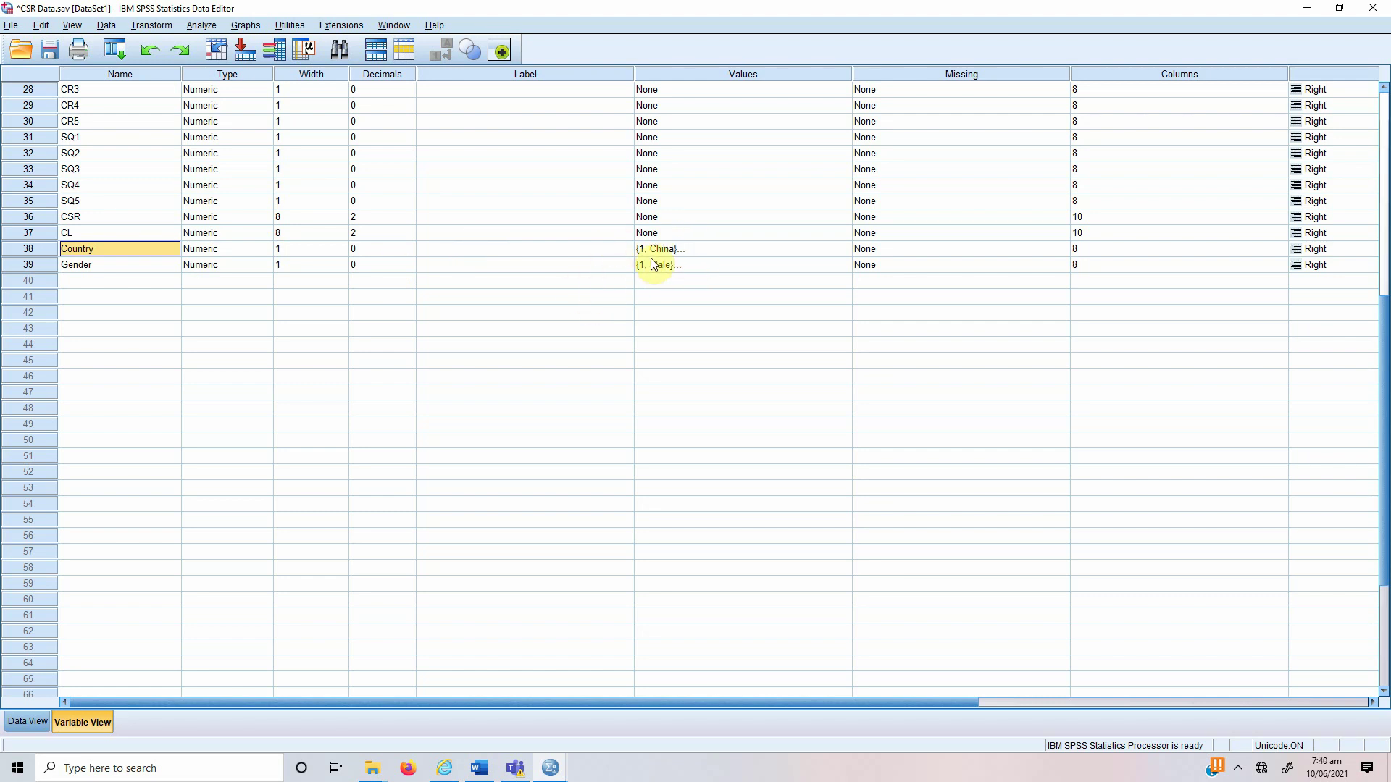
pyautogui.click(693, 265)
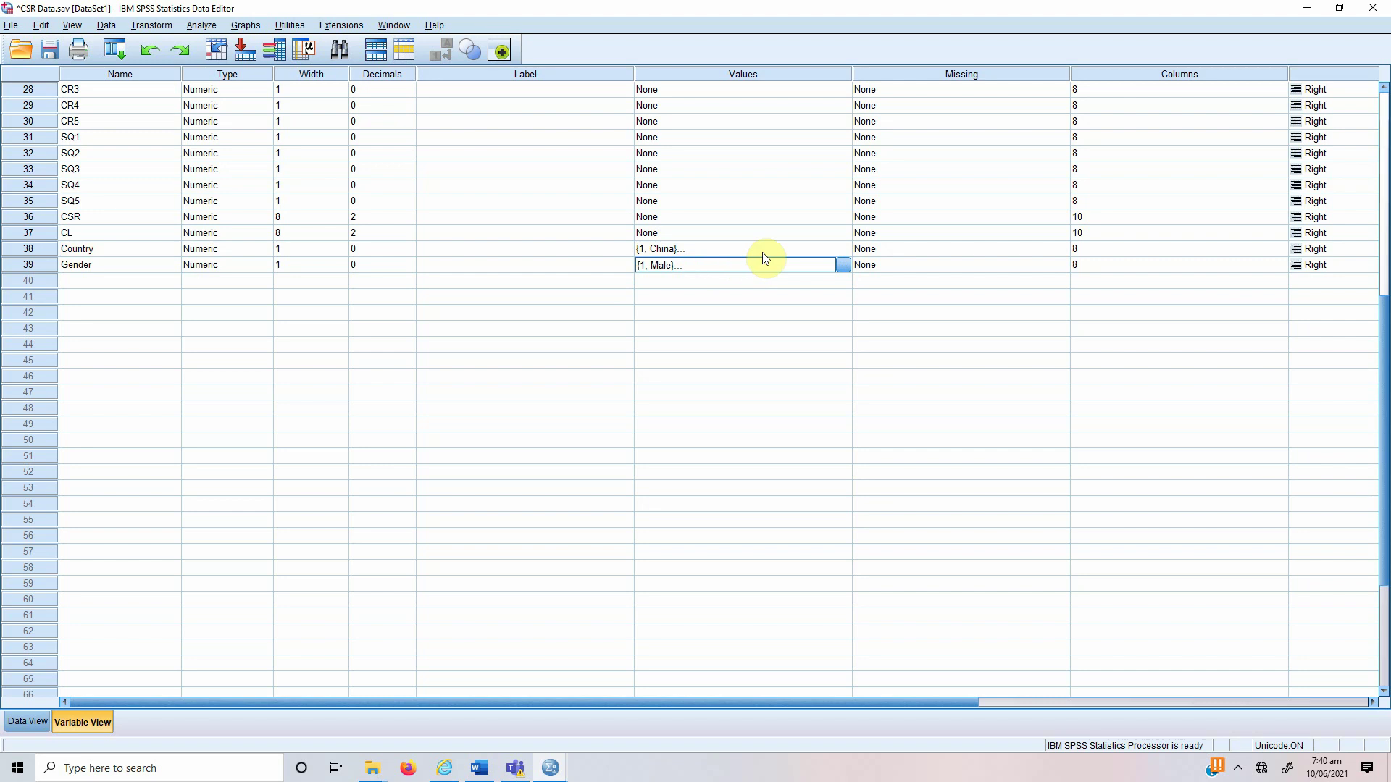
pyautogui.click(843, 266)
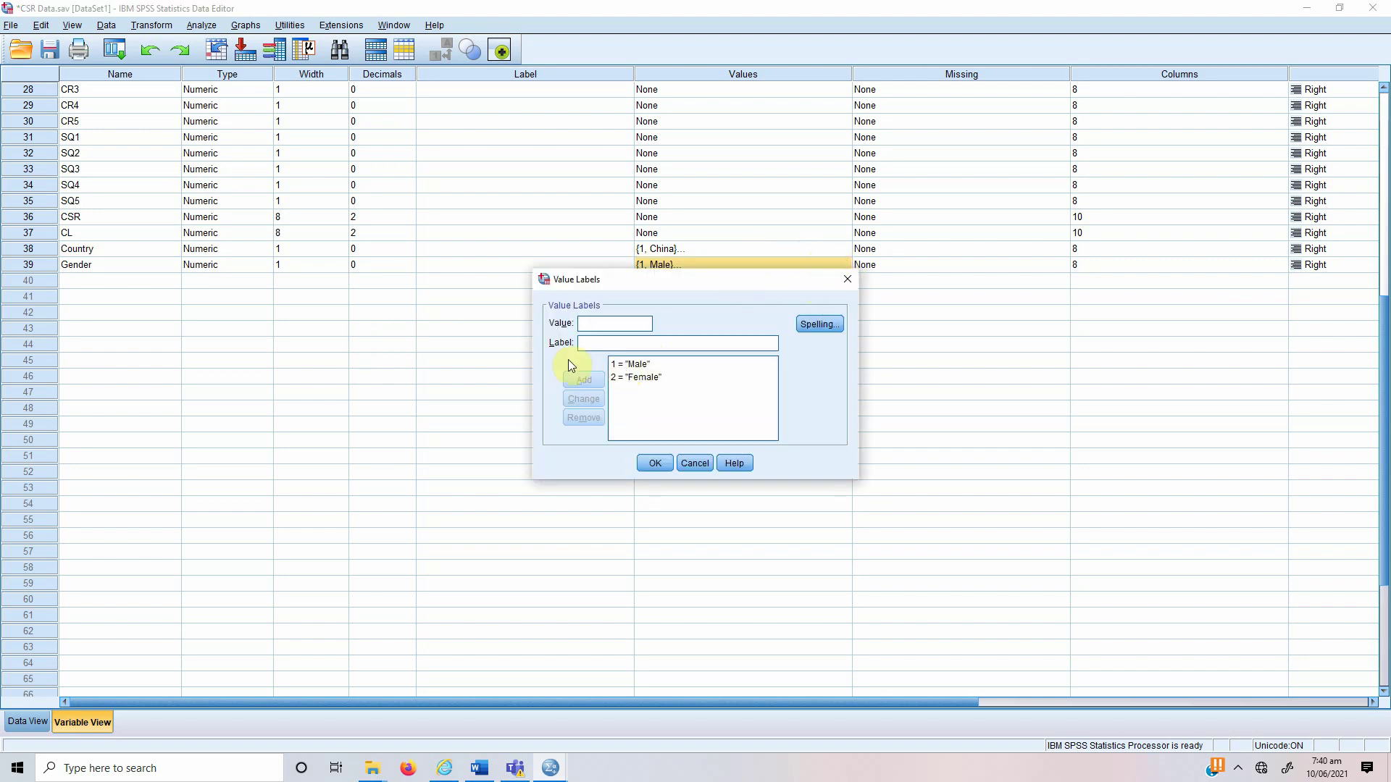
pyautogui.click(617, 364)
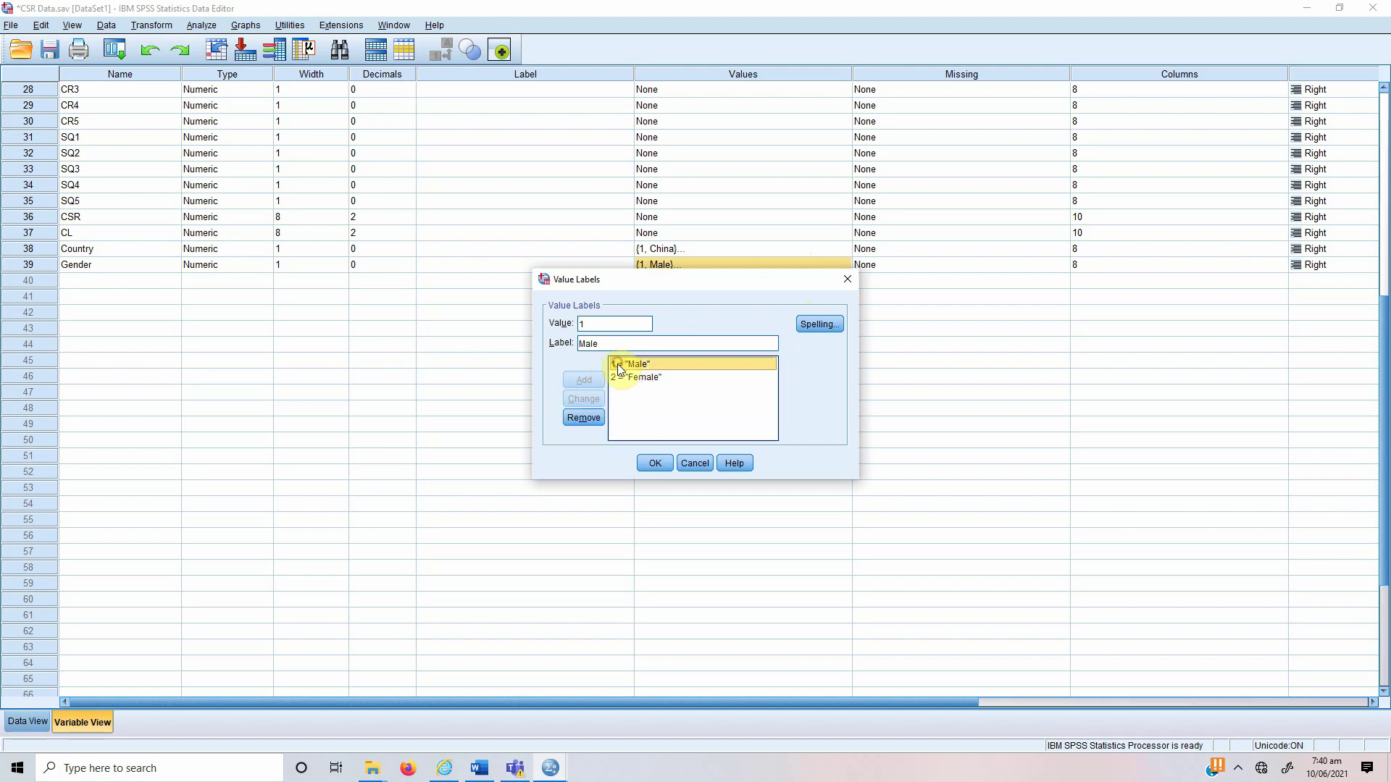
pyautogui.click(618, 376)
pyautogui.click(617, 365)
pyautogui.click(693, 463)
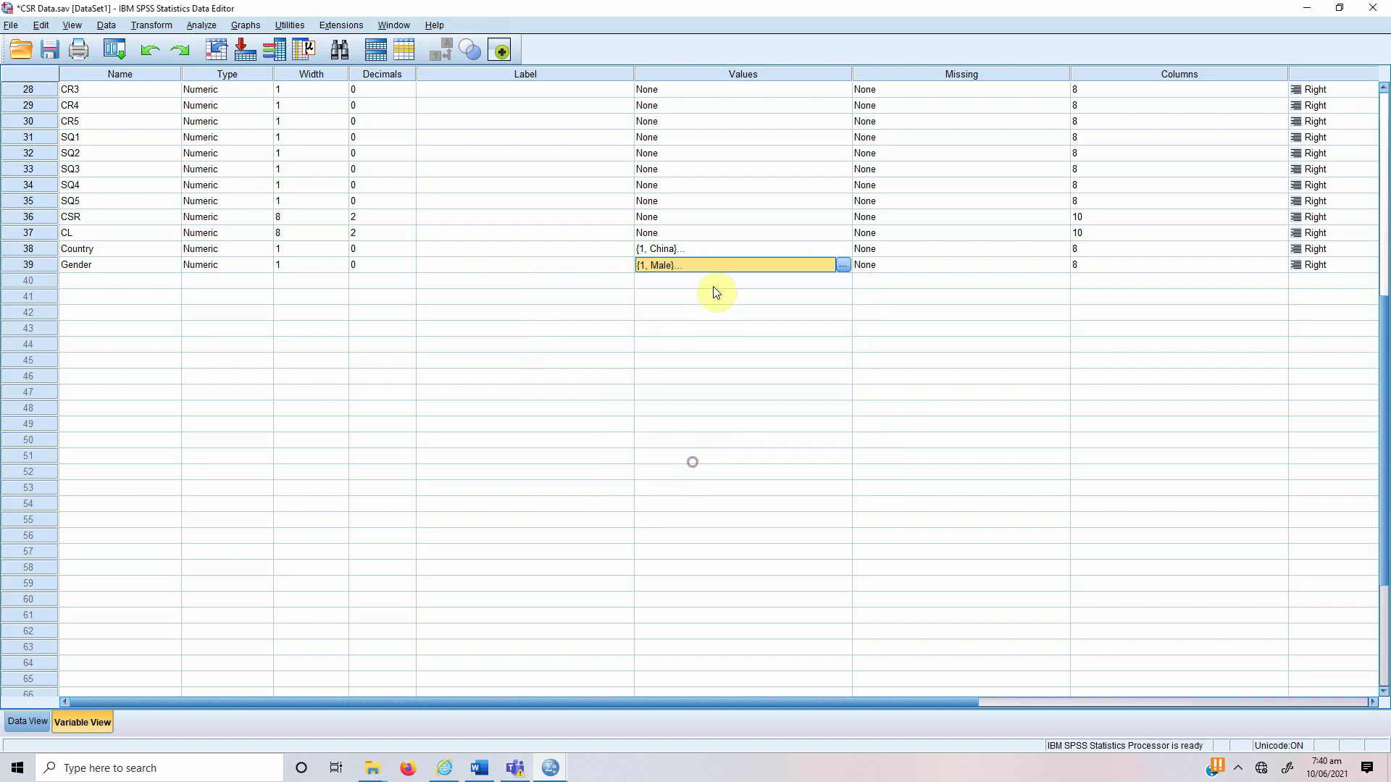
# Step: Examine the codes and labels assigned to the Country categories, leaving the definitions unmodified
pyautogui.click(844, 249)
pyautogui.click(845, 248)
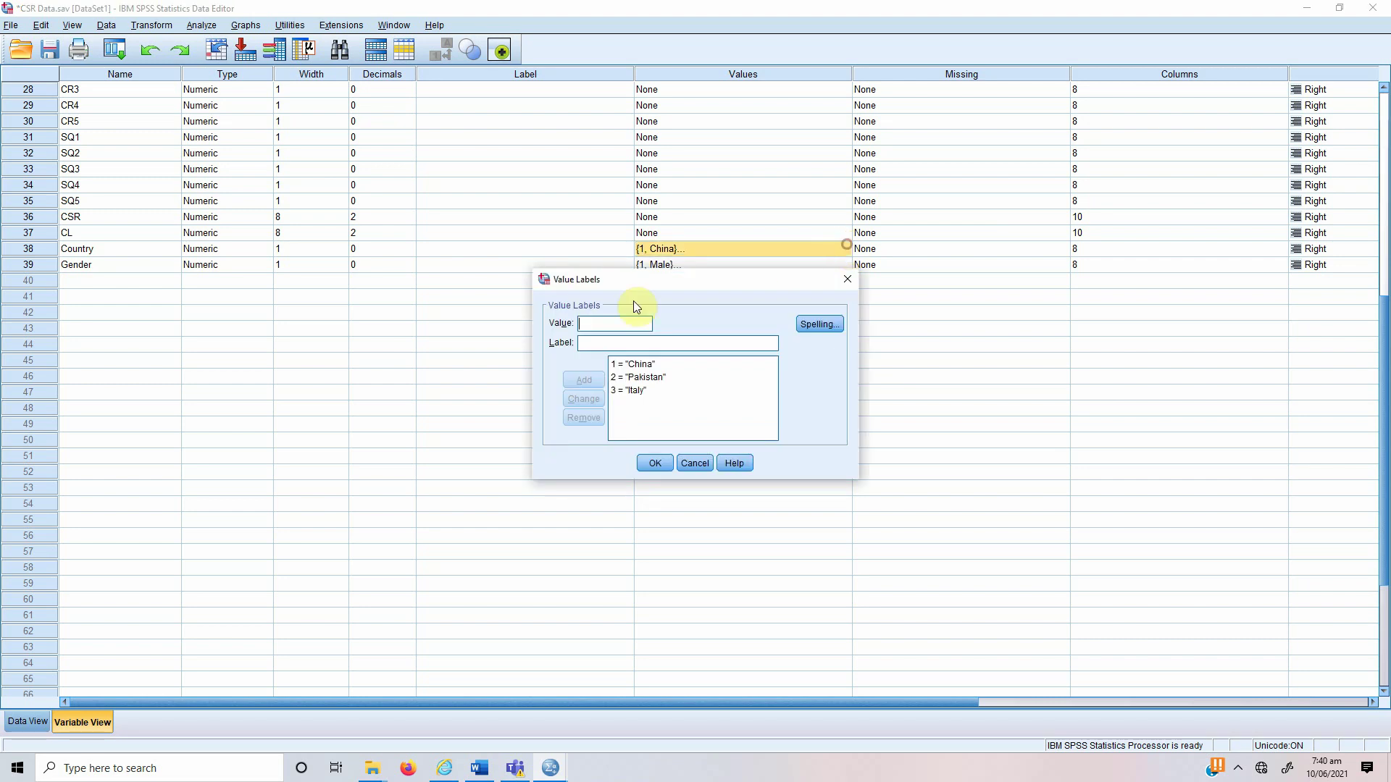
pyautogui.click(650, 364)
pyautogui.click(641, 378)
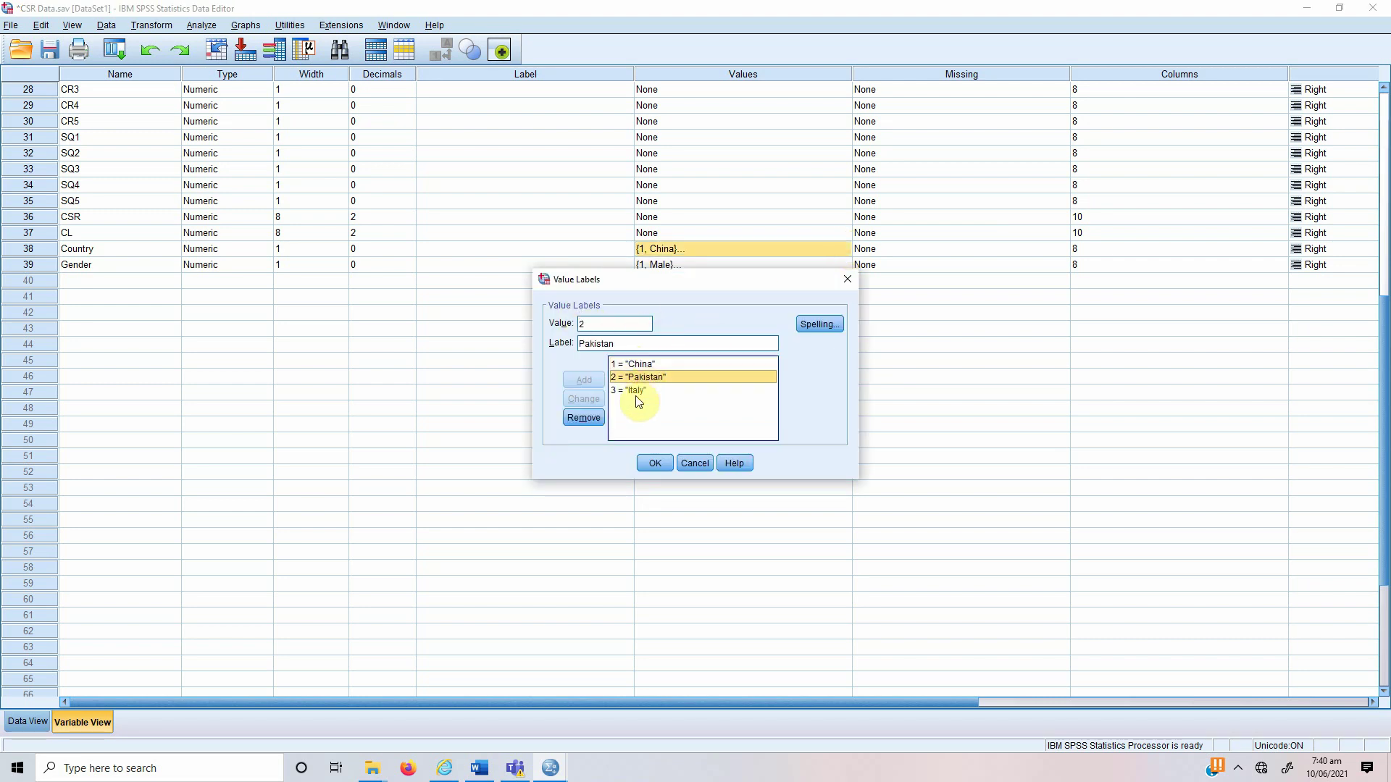
pyautogui.click(635, 391)
pyautogui.click(634, 365)
pyautogui.click(635, 377)
pyautogui.click(693, 463)
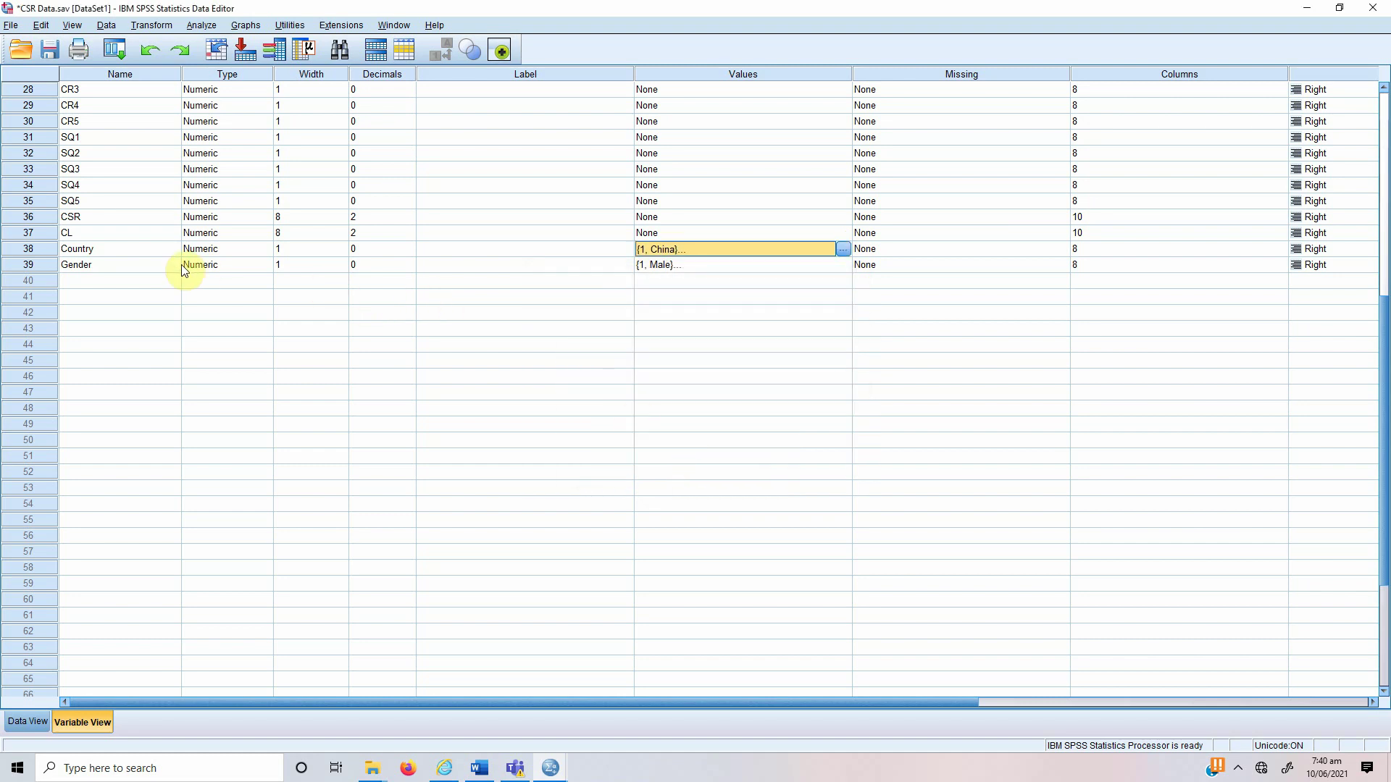
# Step: Recheck how many categories the Gender variable's value labels define, without editing them
pyautogui.click(112, 263)
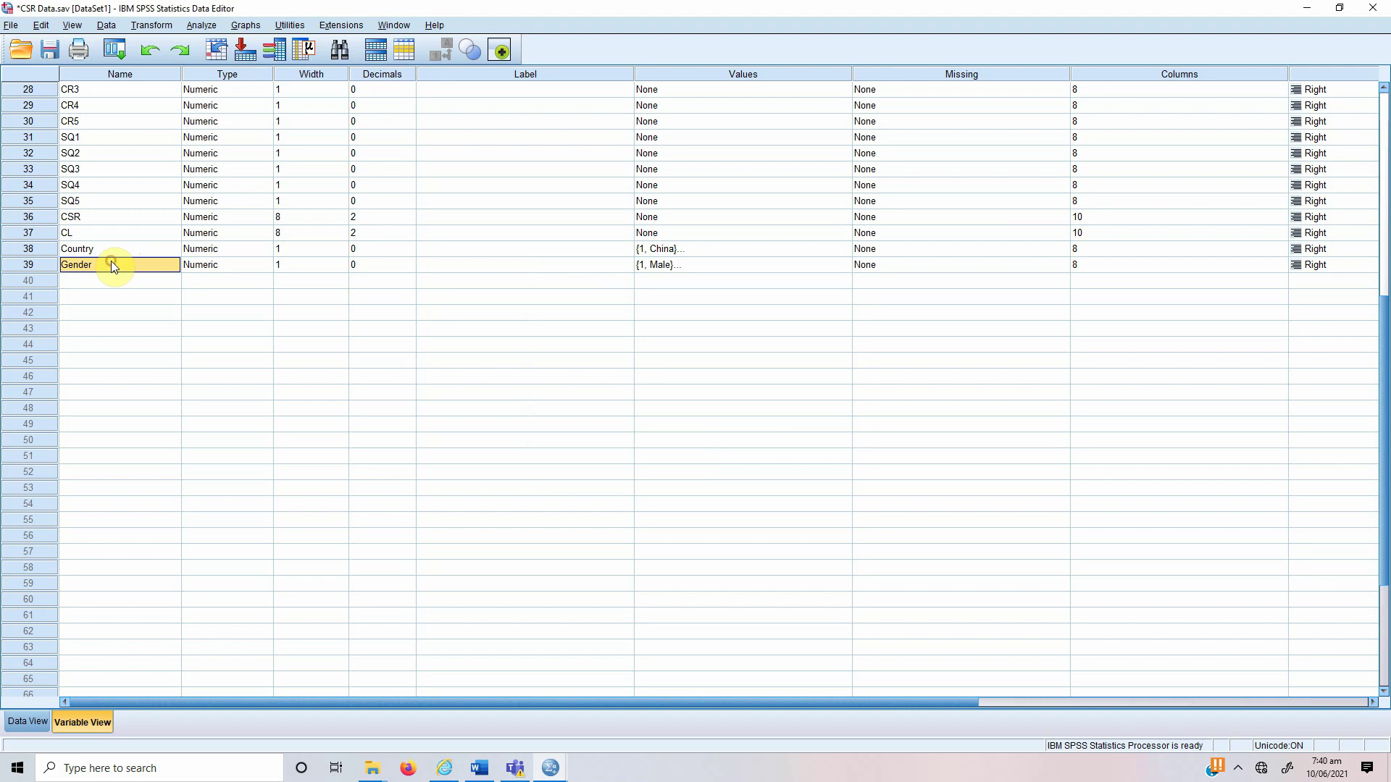
pyautogui.click(840, 265)
pyautogui.click(841, 265)
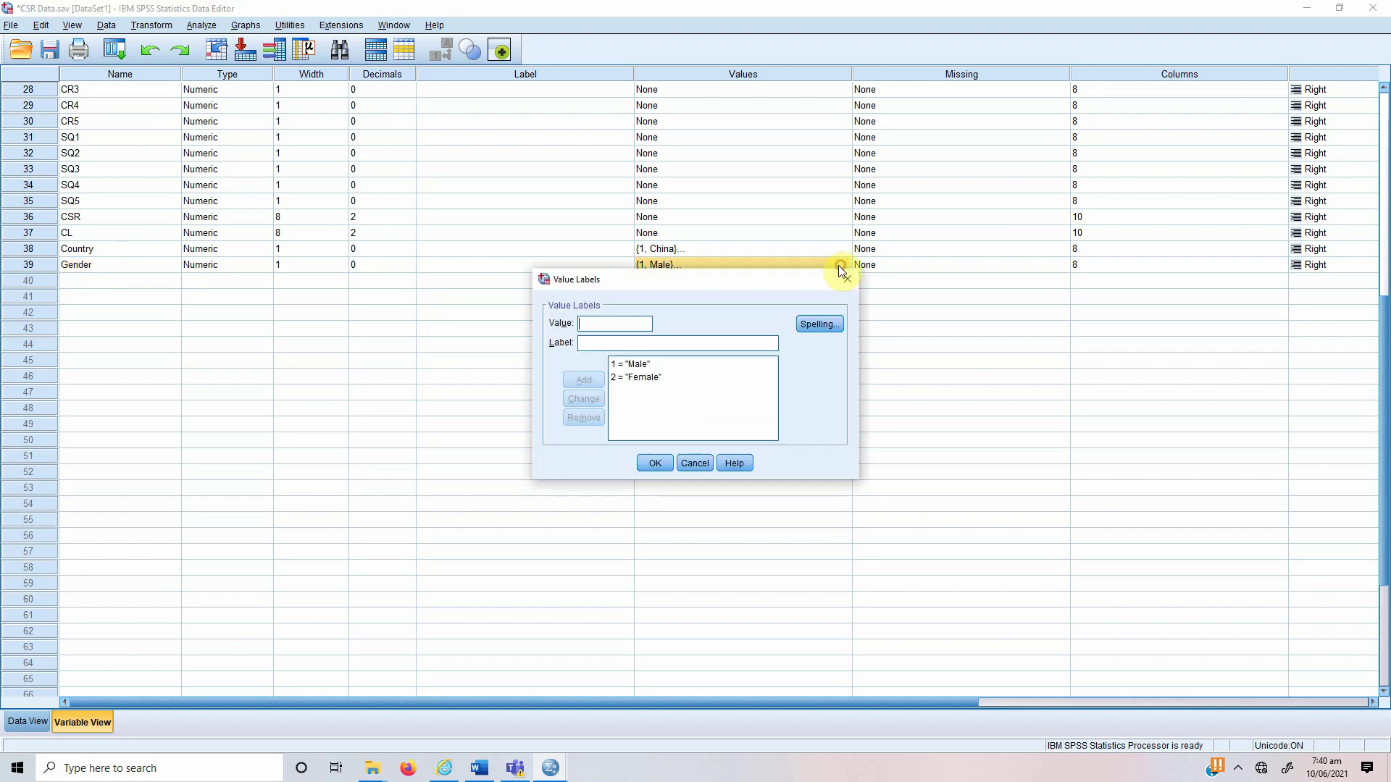
pyautogui.click(694, 458)
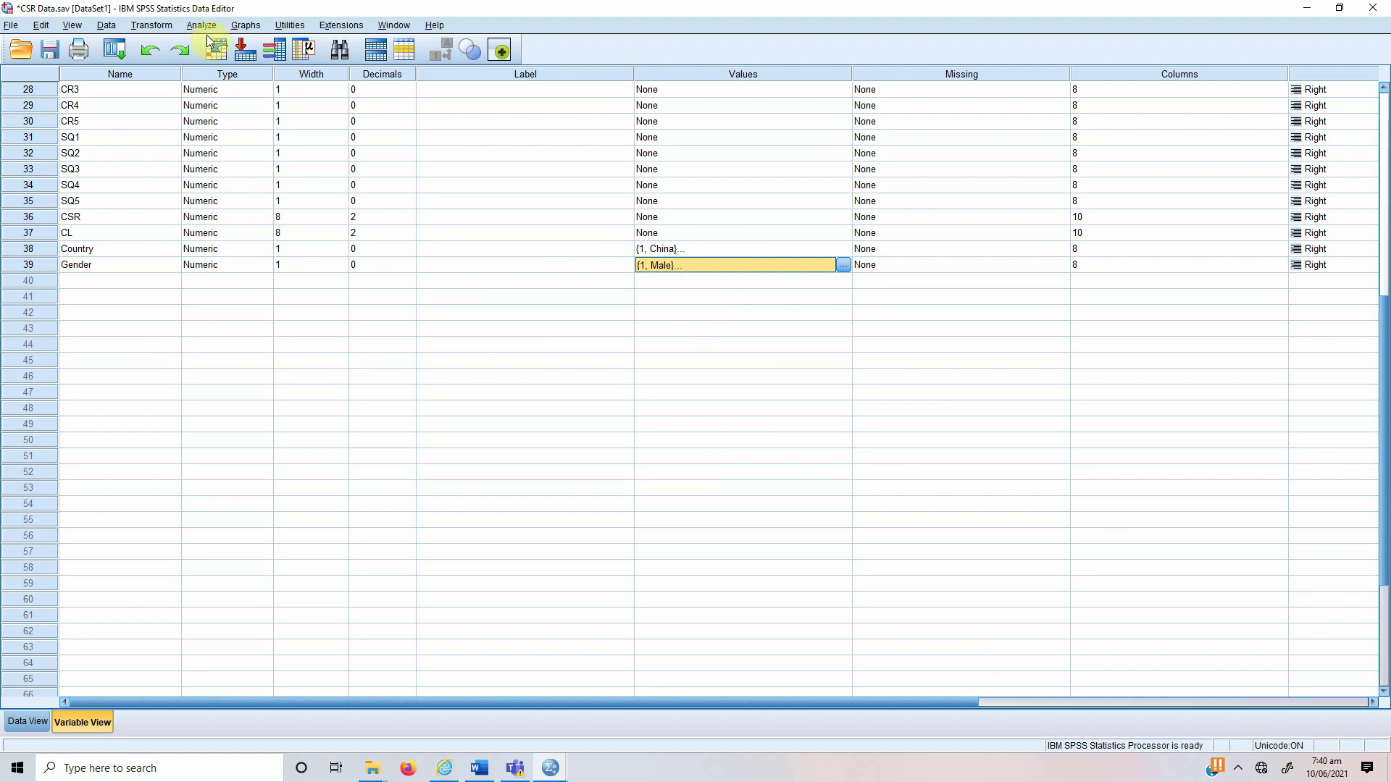
pyautogui.click(844, 265)
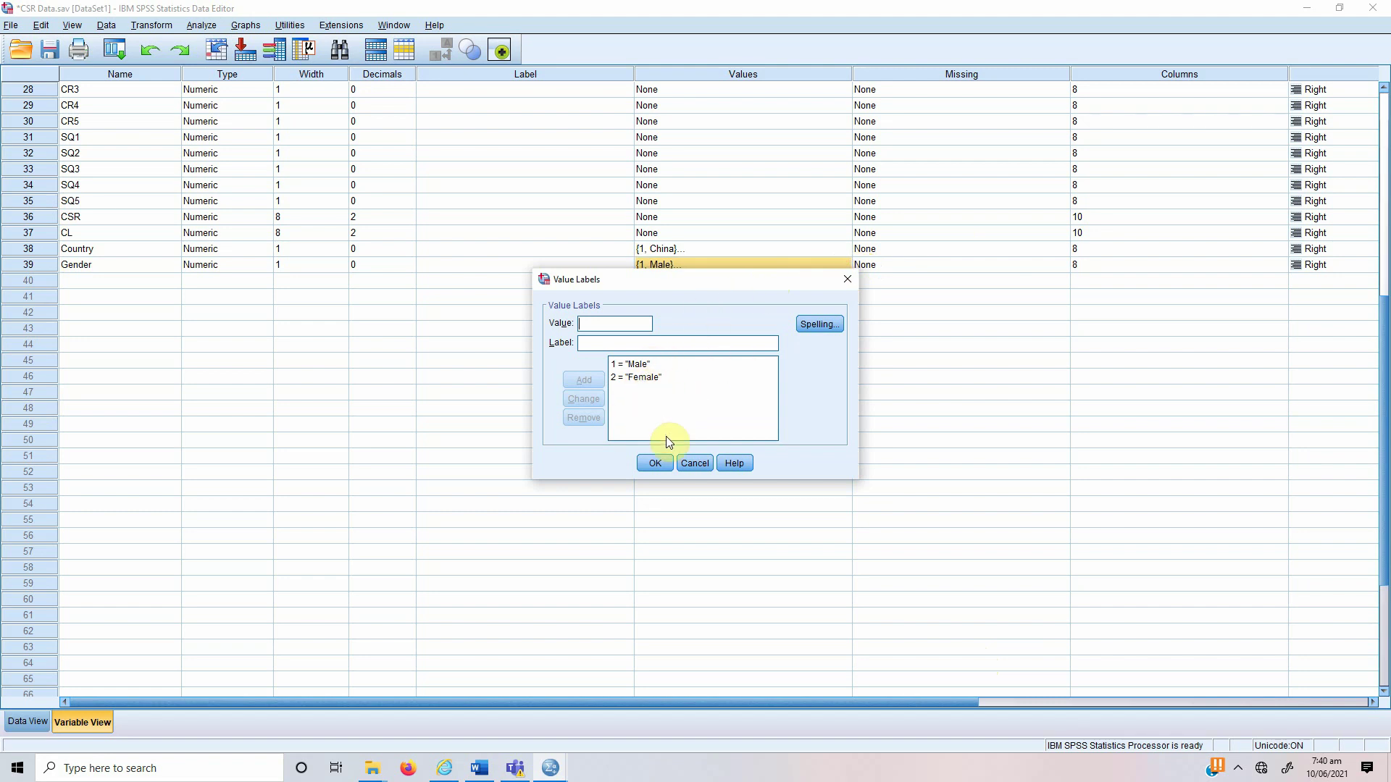
pyautogui.click(688, 462)
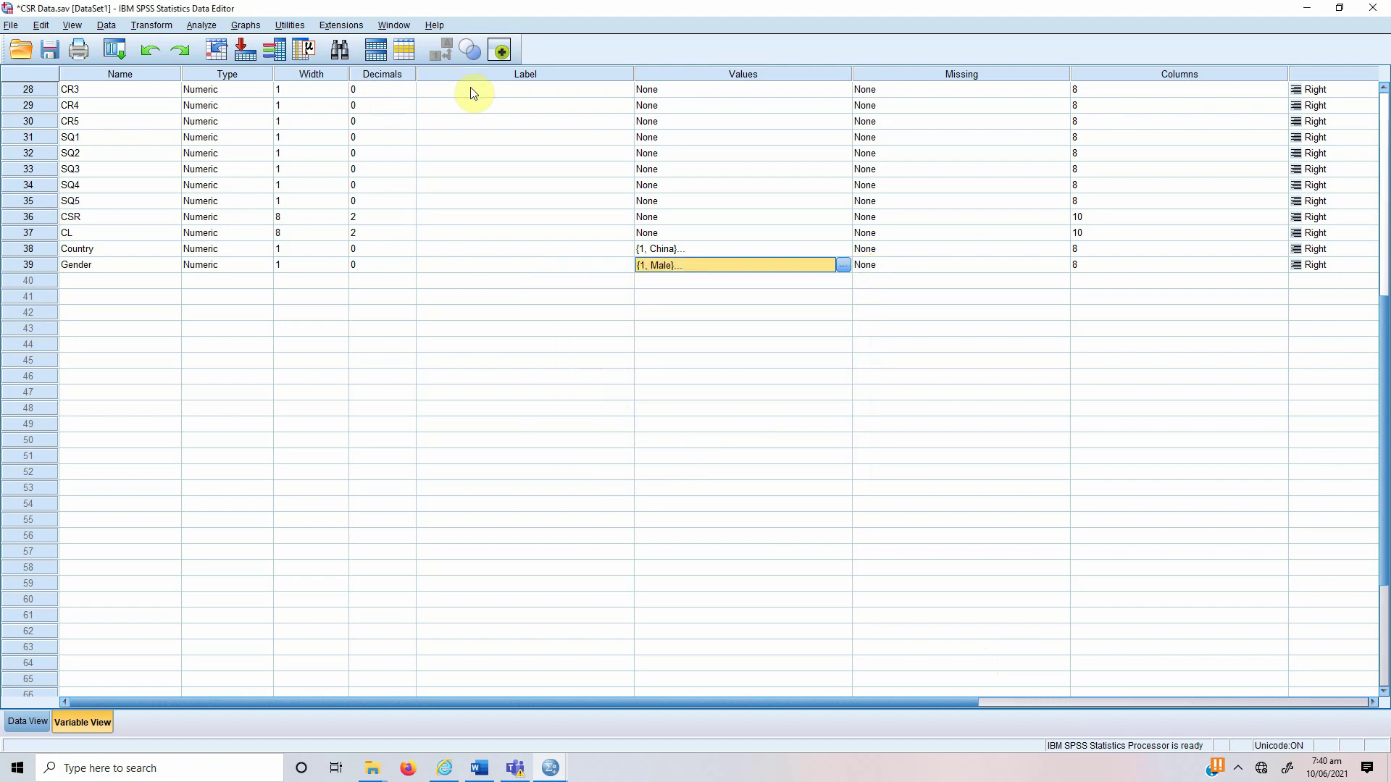
# Step: Create main-effect dummy variables for the Gender variable, using Gender as the root name
pyautogui.click(142, 27)
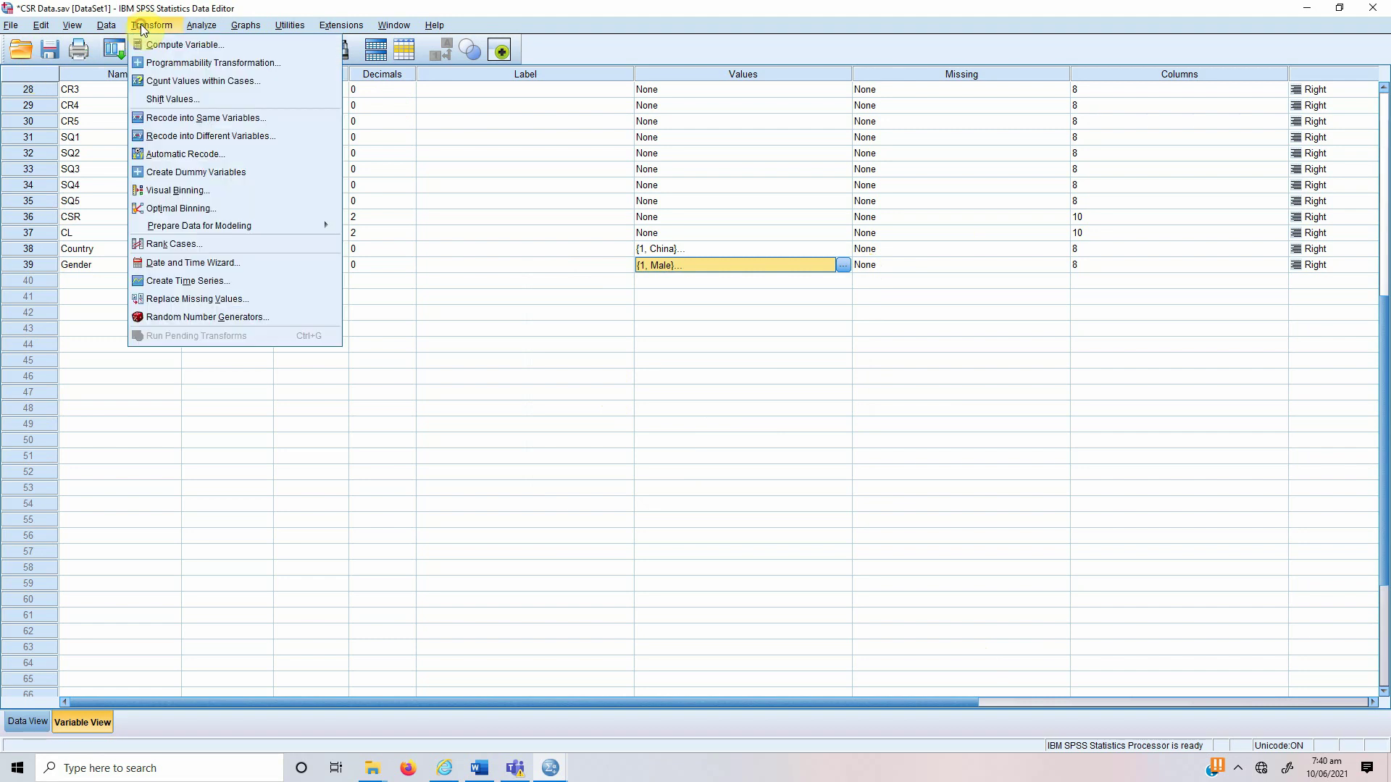
pyautogui.click(171, 177)
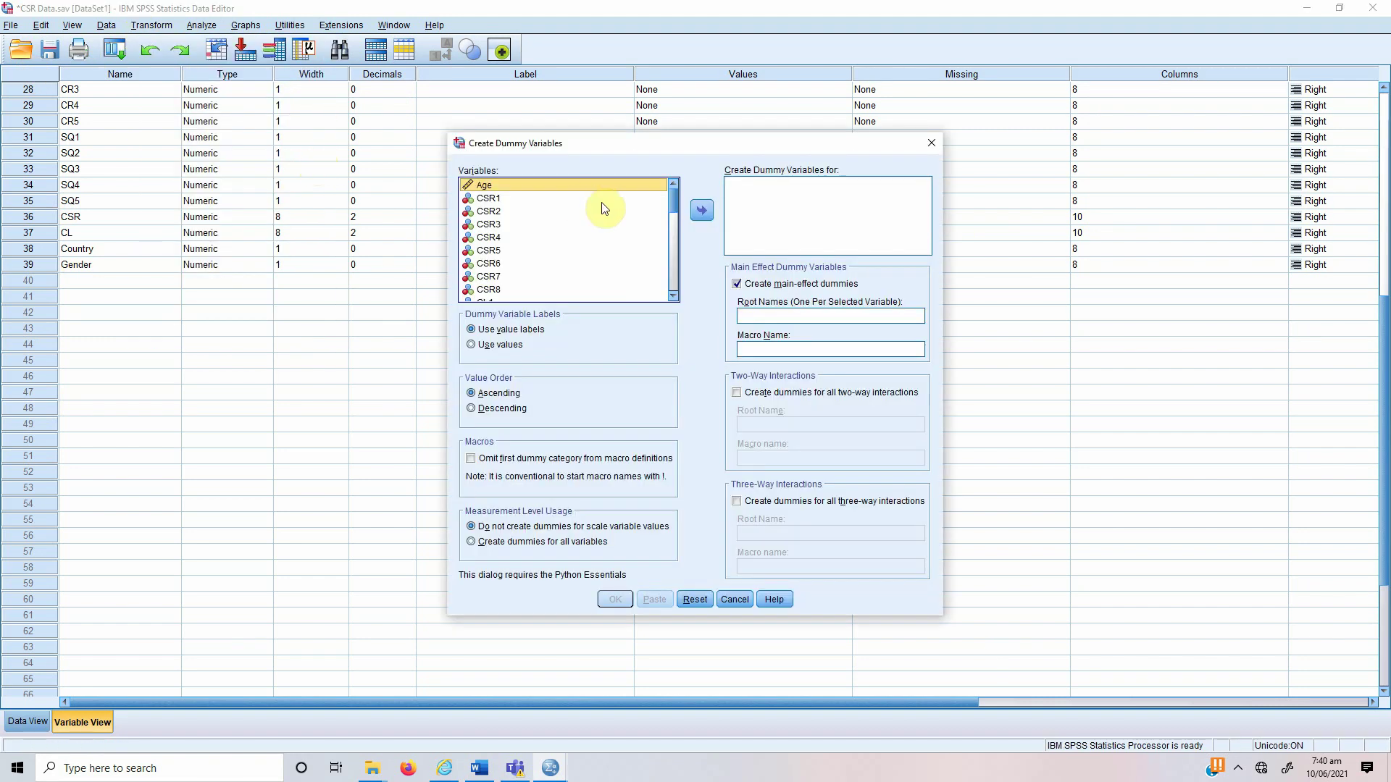
pyautogui.moveTo(673, 206); pyautogui.dragTo(672, 272)
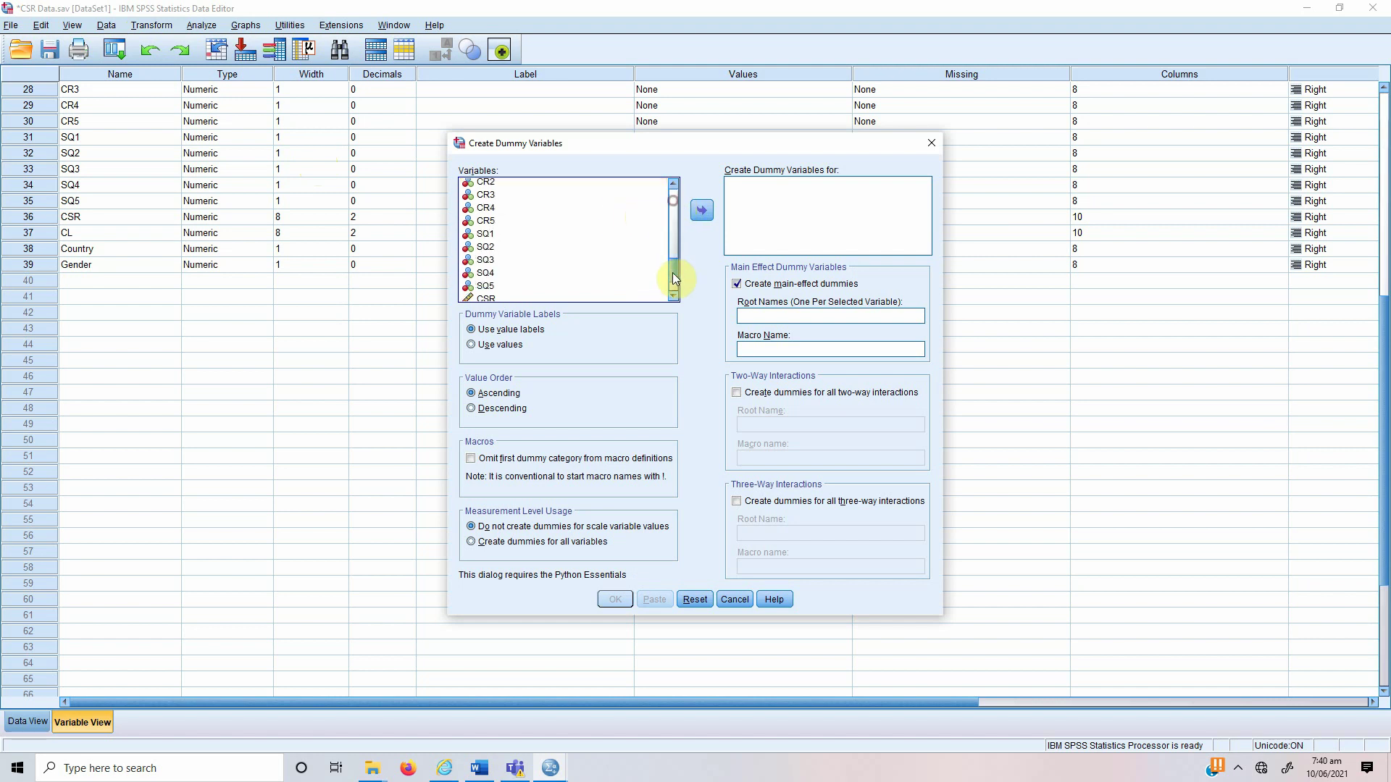
pyautogui.click(499, 295)
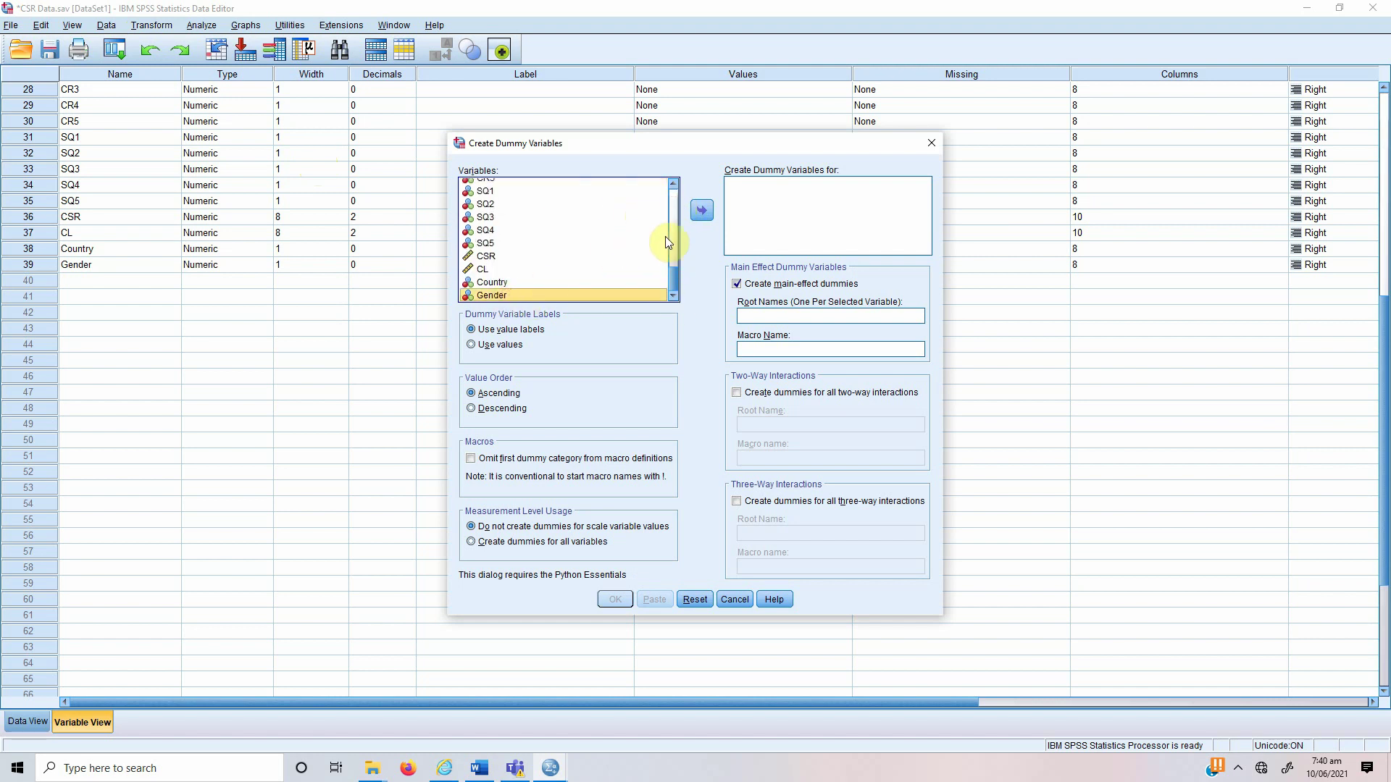
pyautogui.click(700, 211)
pyautogui.click(770, 315)
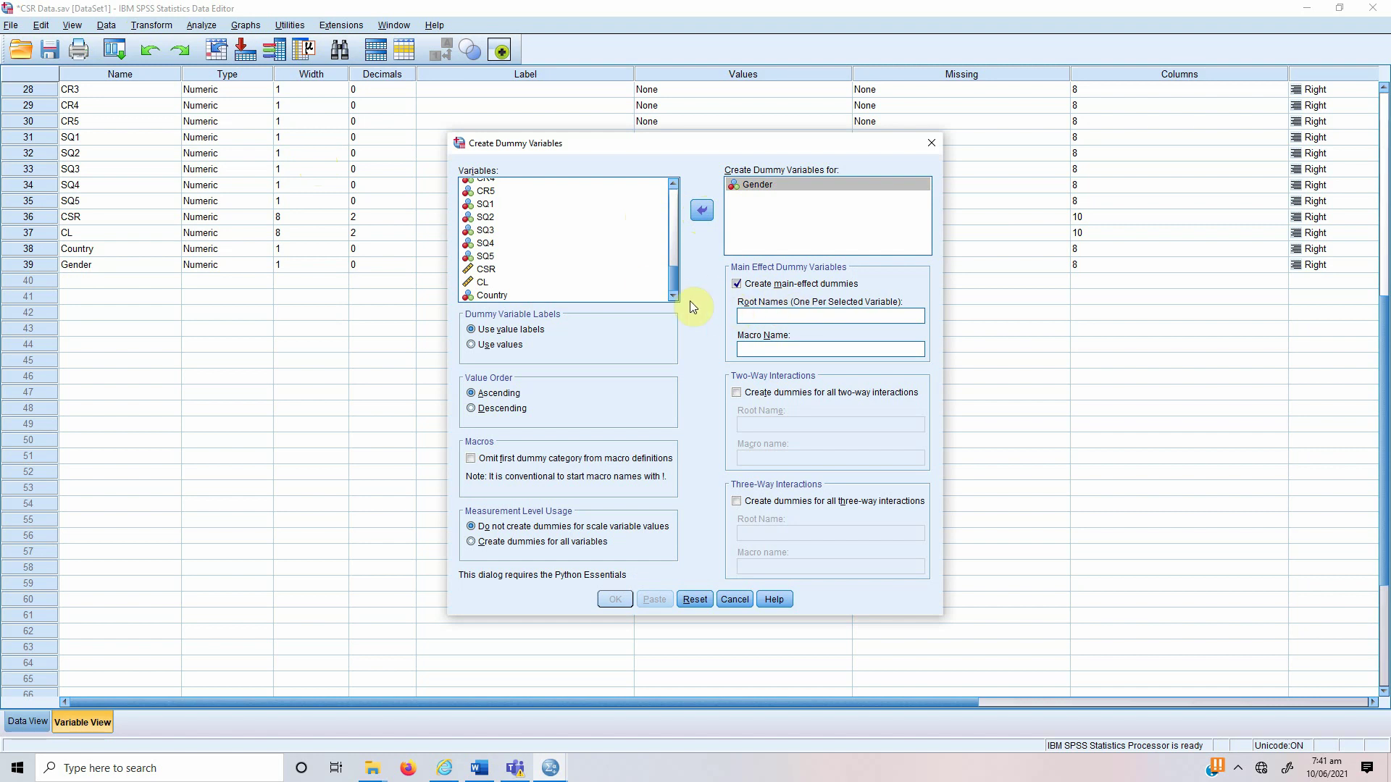
pyautogui.write('Gender')
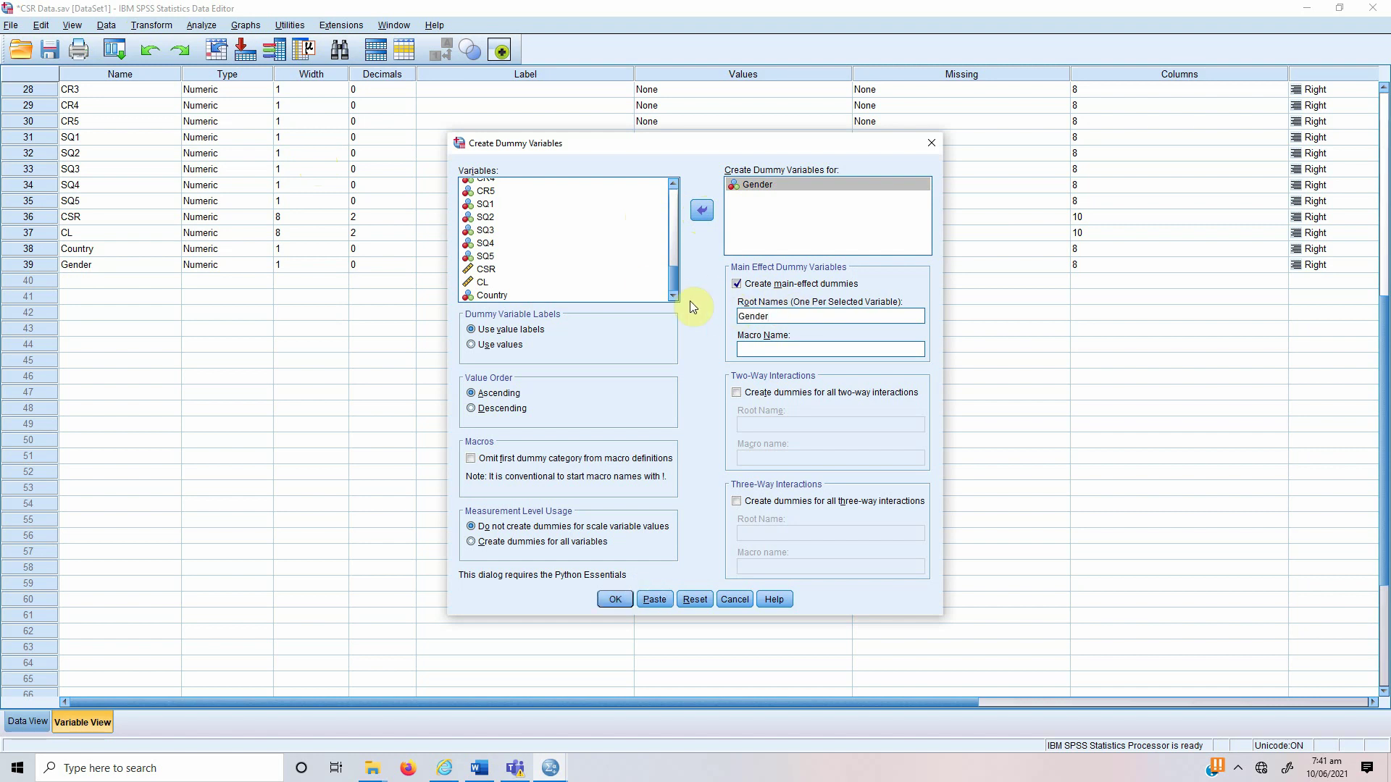
pyautogui.click(614, 600)
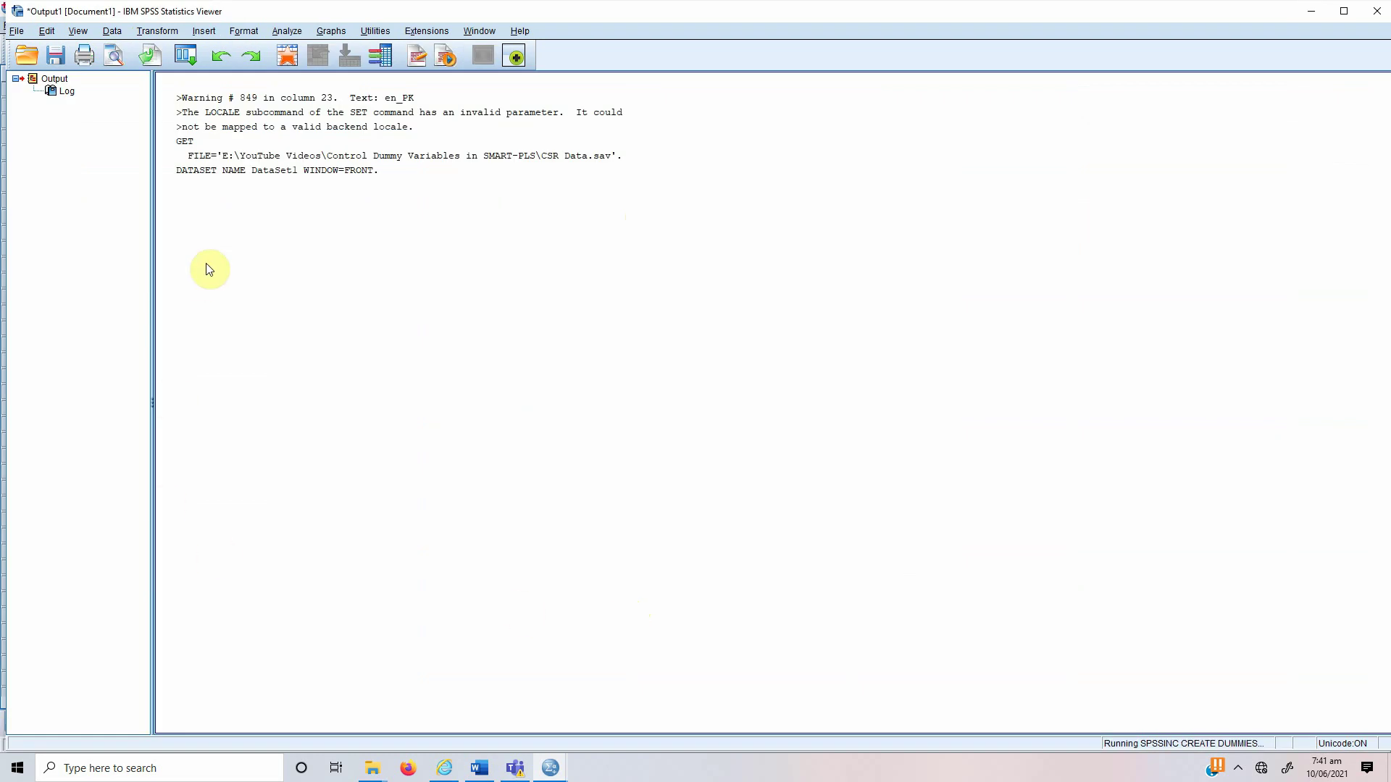
# Step: Check the output for the dummy variables created from Gender and the category each one represents
pyautogui.moveTo(550, 767)
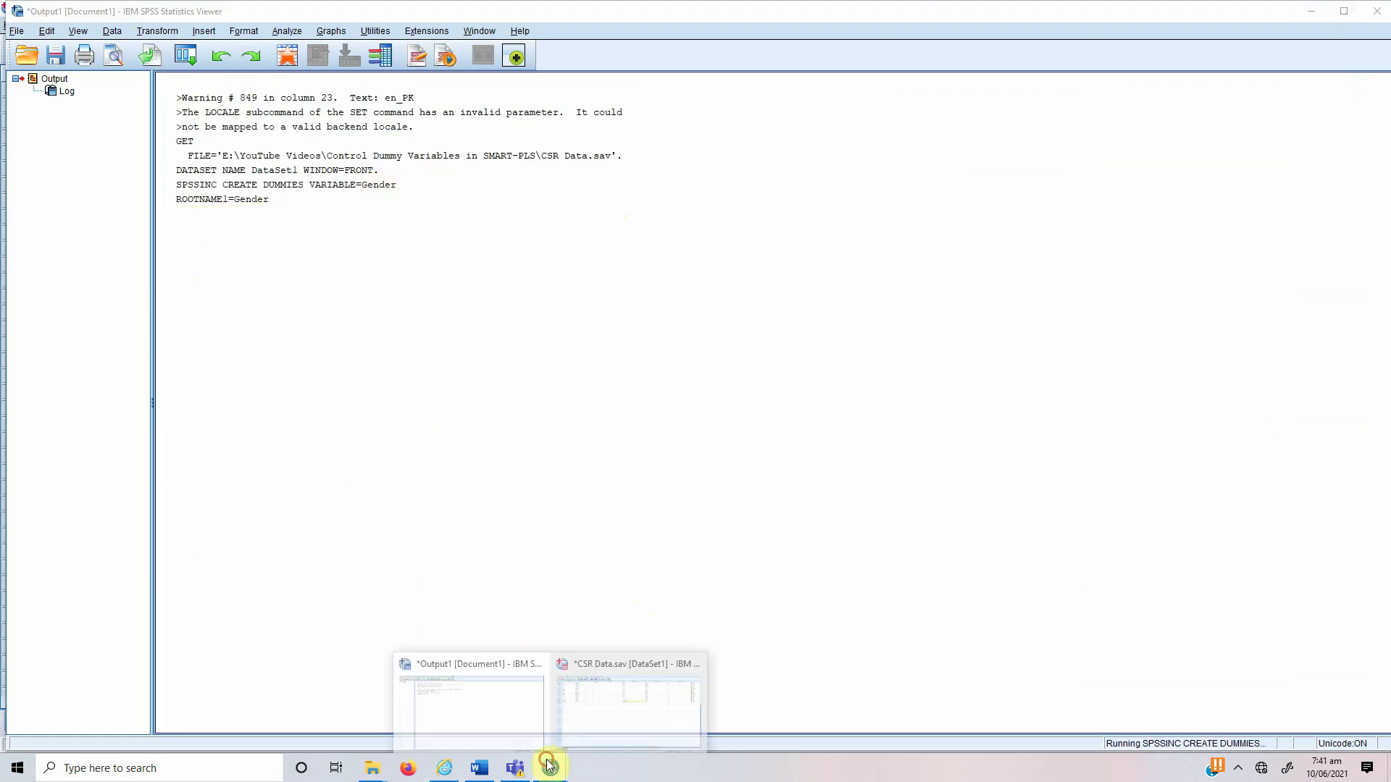
pyautogui.click(589, 709)
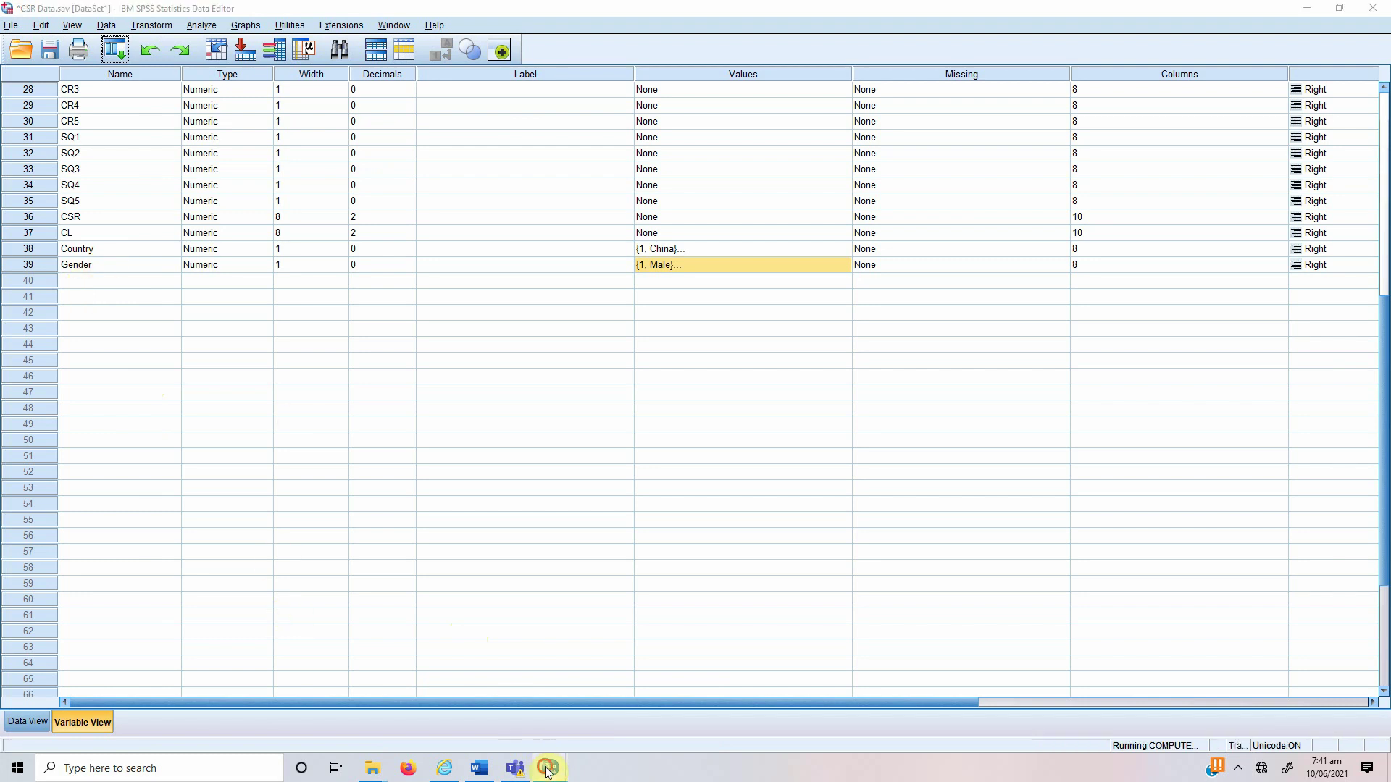
pyautogui.moveTo(550, 767)
pyautogui.click(500, 715)
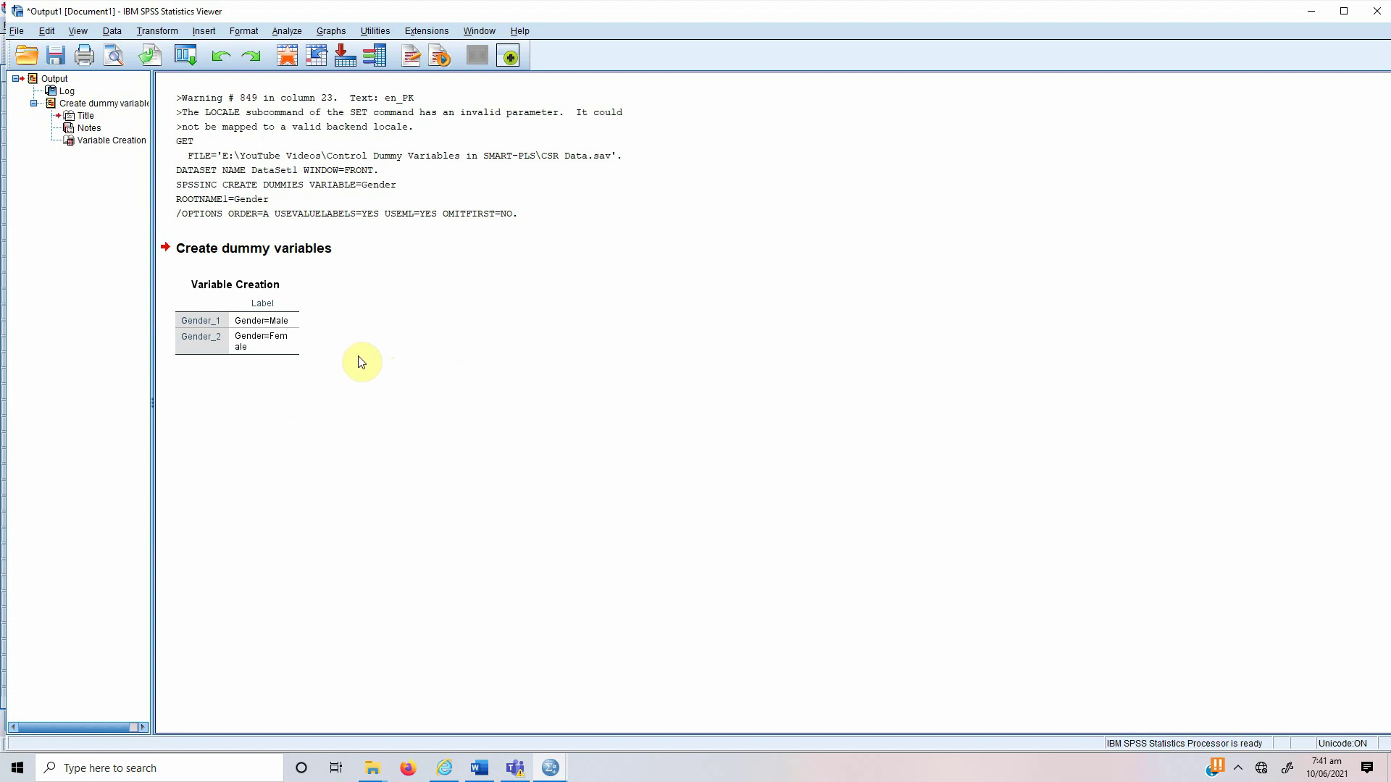
pyautogui.click(187, 333)
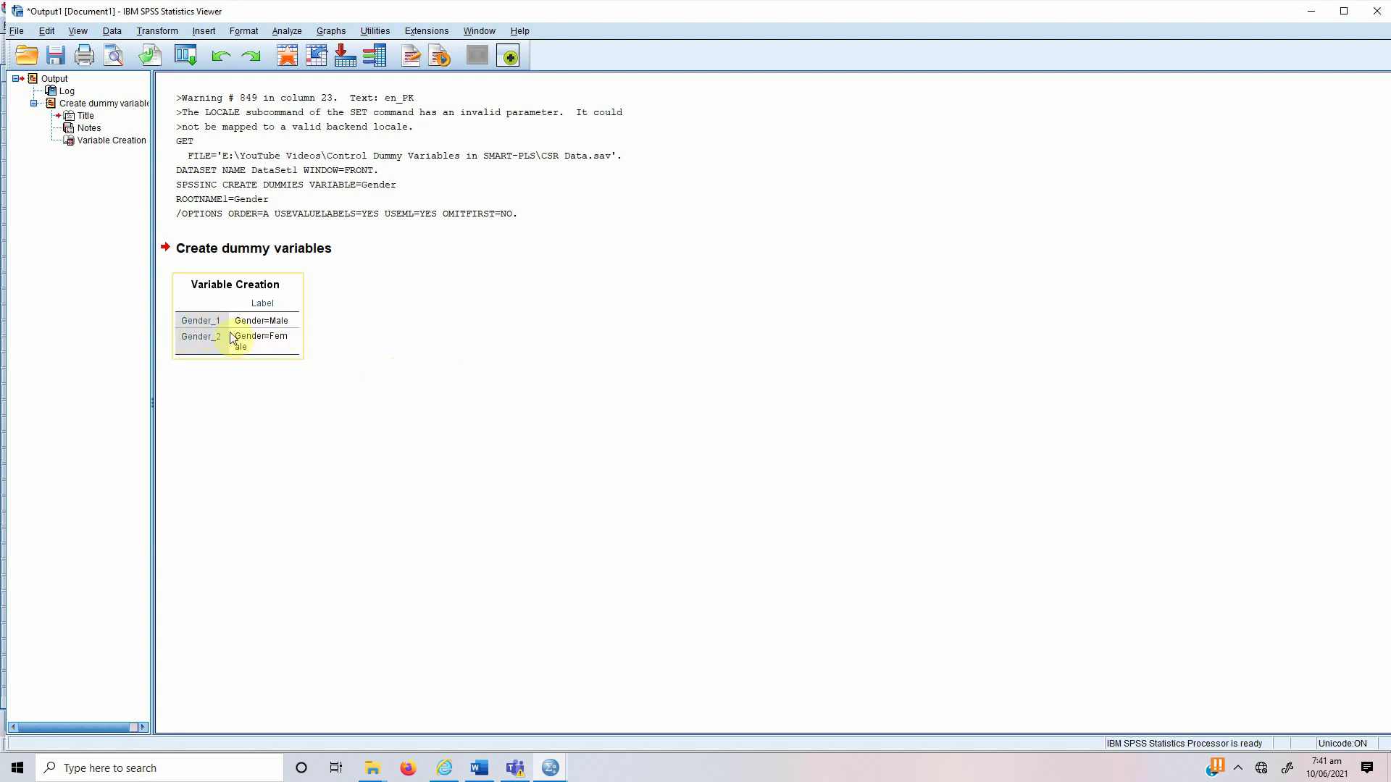
pyautogui.click(472, 604)
# Step: Rename the dummy variables Gender_1 and Gender_2 to Gender_Male and Gender_Female
pyautogui.click(550, 768)
pyautogui.click(585, 707)
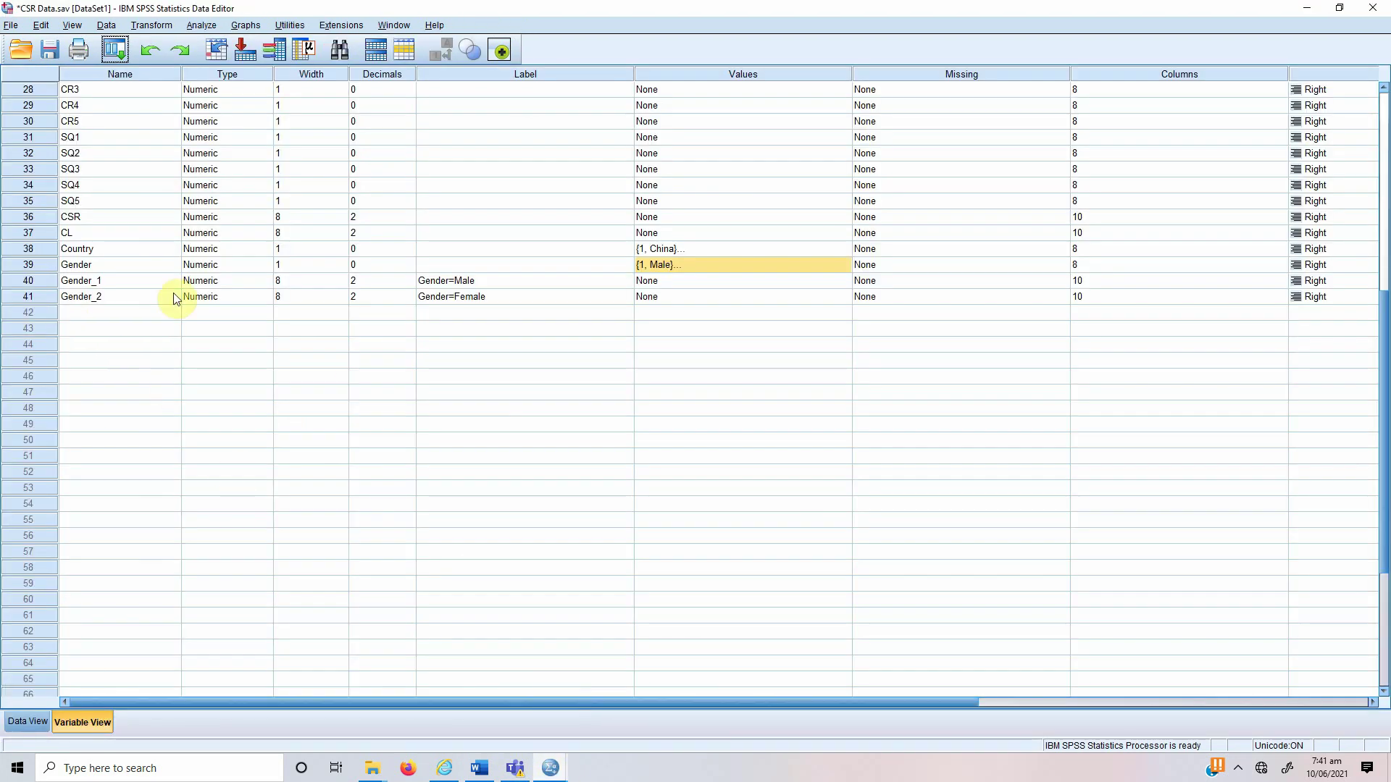
pyautogui.click(118, 282)
pyautogui.click(118, 282)
pyautogui.press('BackSpace')
pyautogui.write('Male')
pyautogui.press('Return')
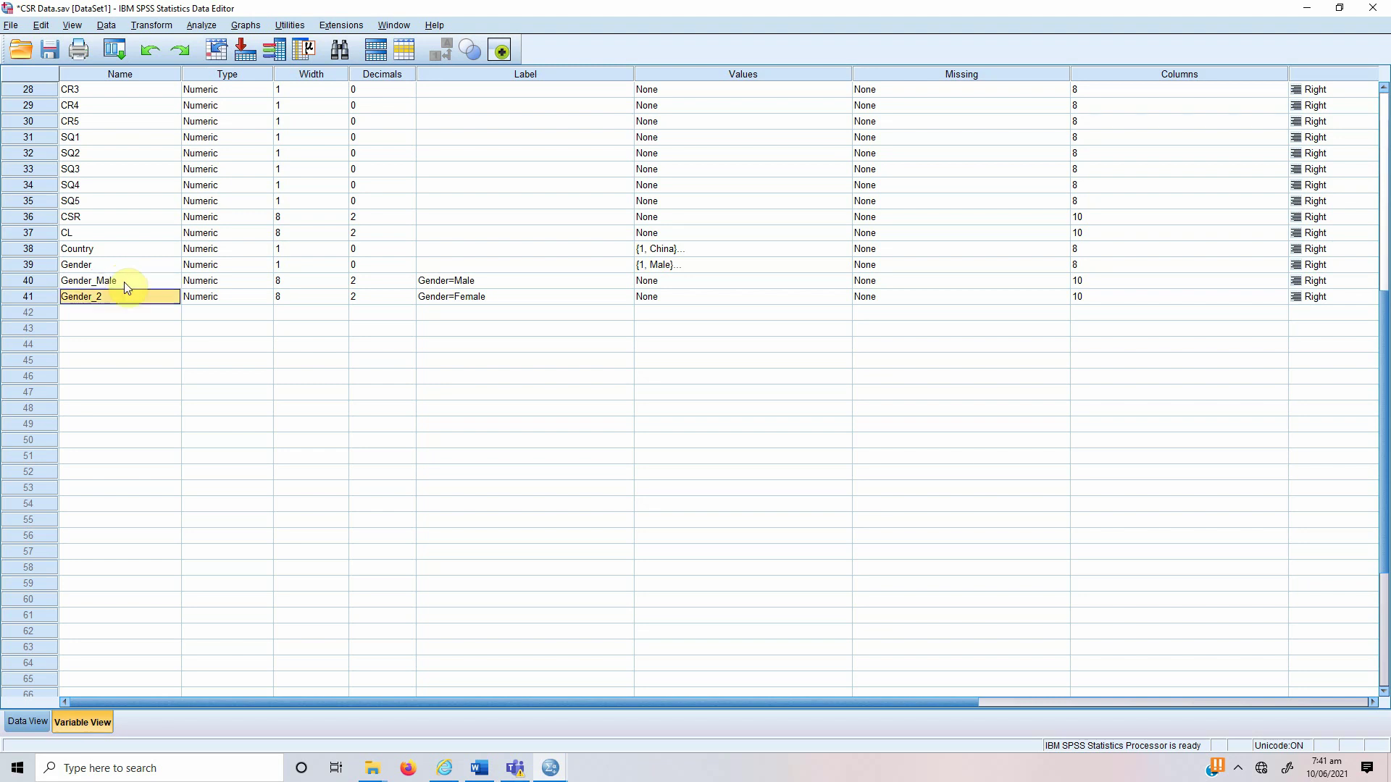
pyautogui.click(113, 298)
pyautogui.write('Female')
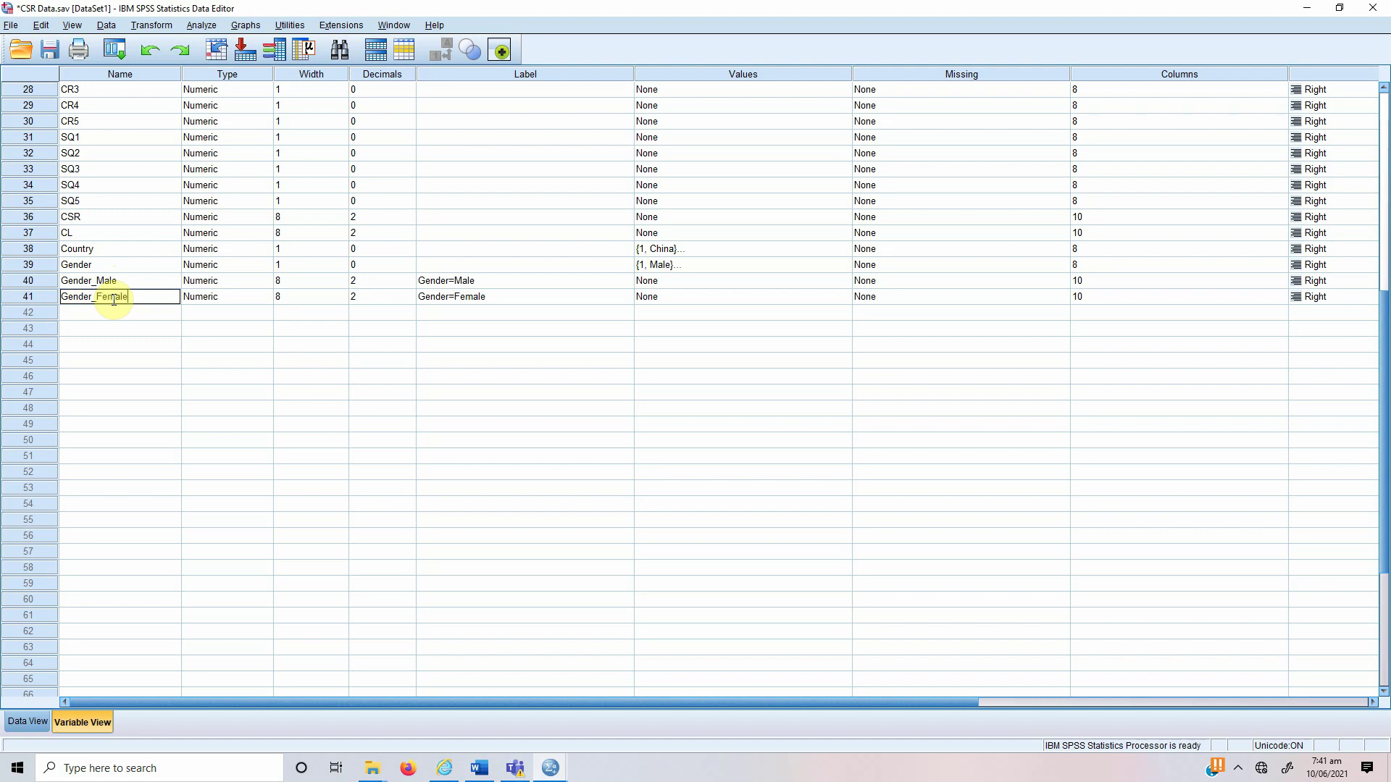
pyautogui.press('Return')
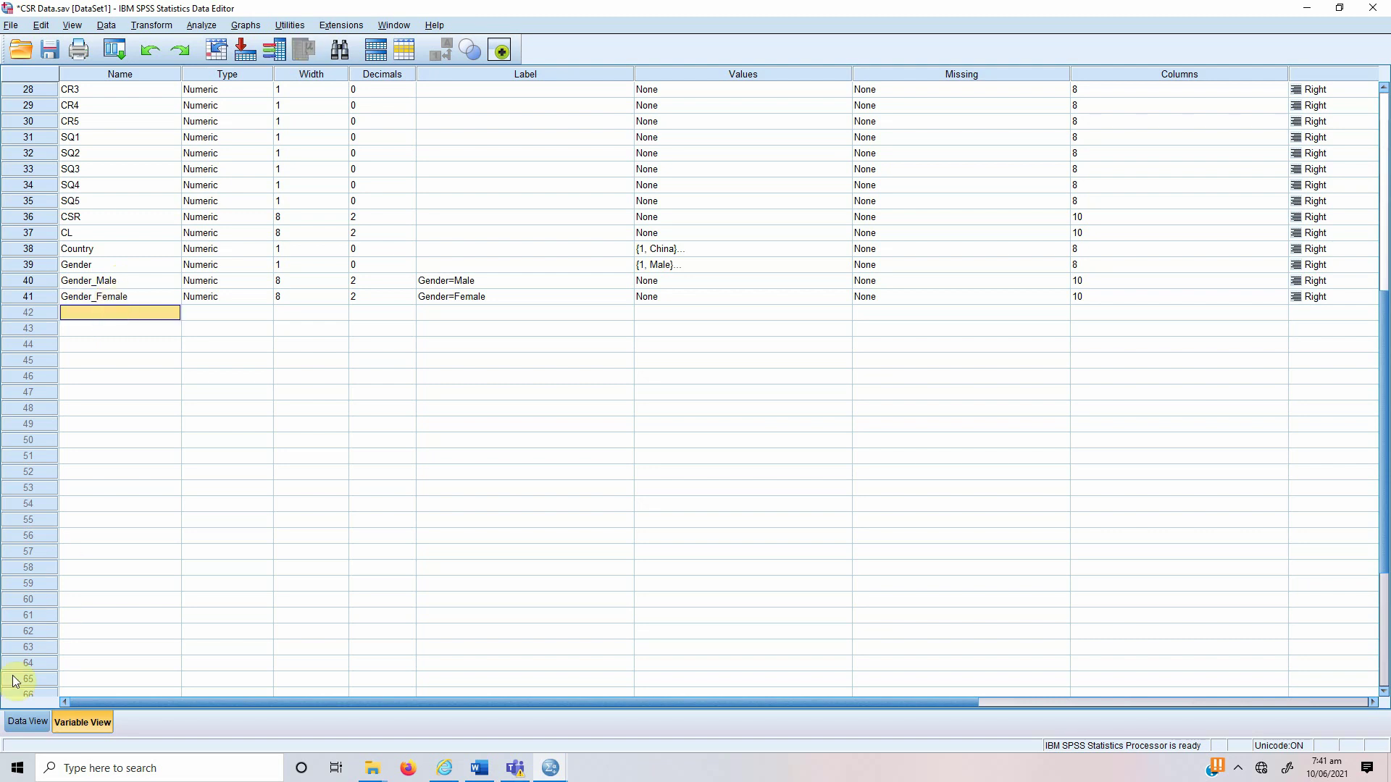
# Step: Widen the Gender_Male column in the case data to about 19 characters so its full name fits
pyautogui.click(17, 718)
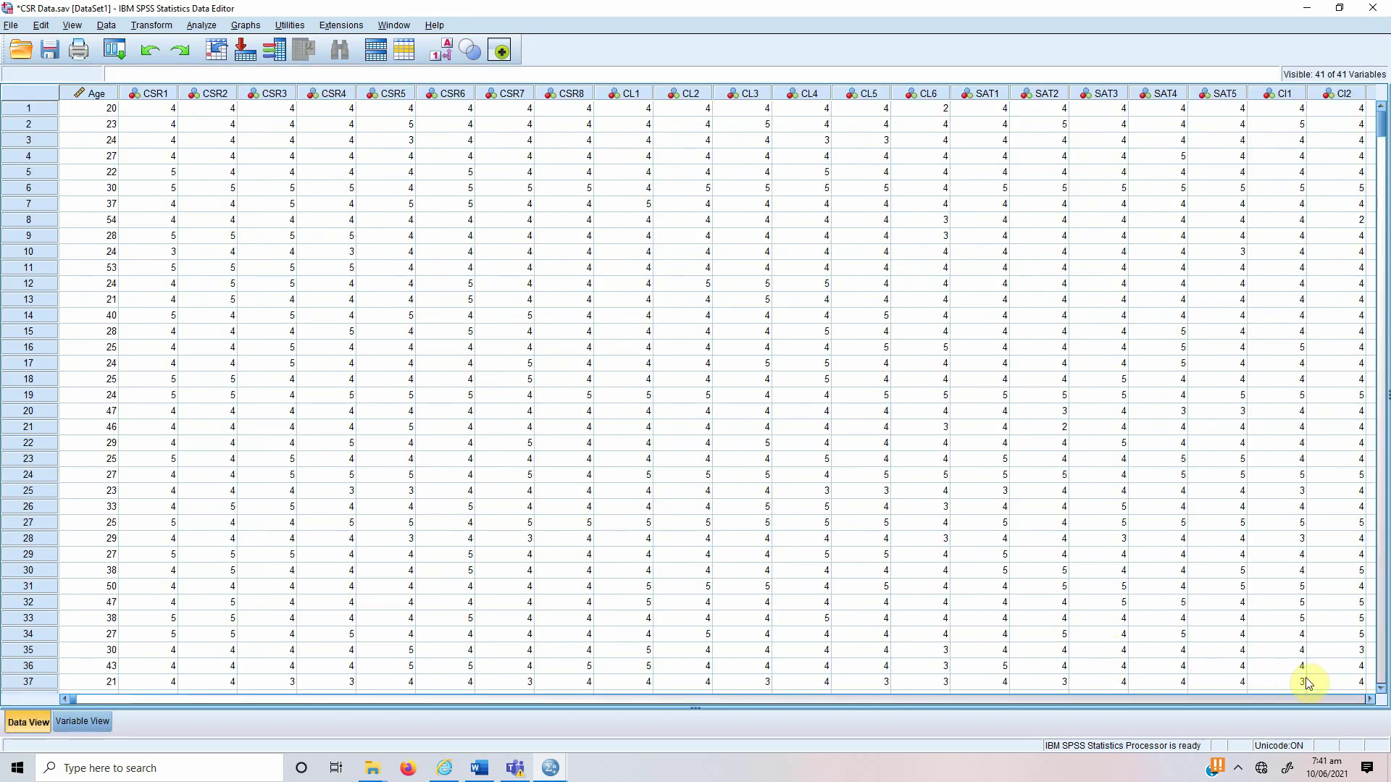
pyautogui.click(1319, 701)
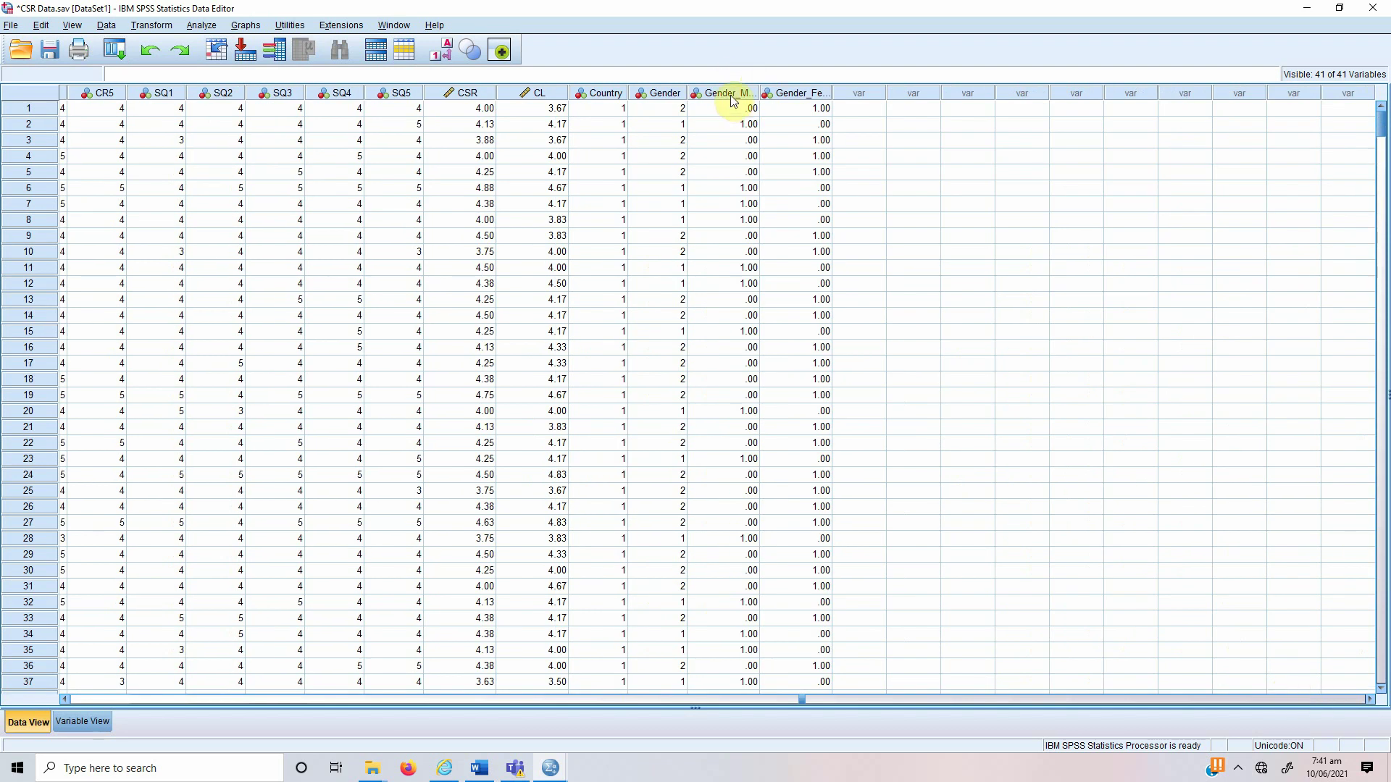
pyautogui.moveTo(760, 94); pyautogui.dragTo(820, 97)
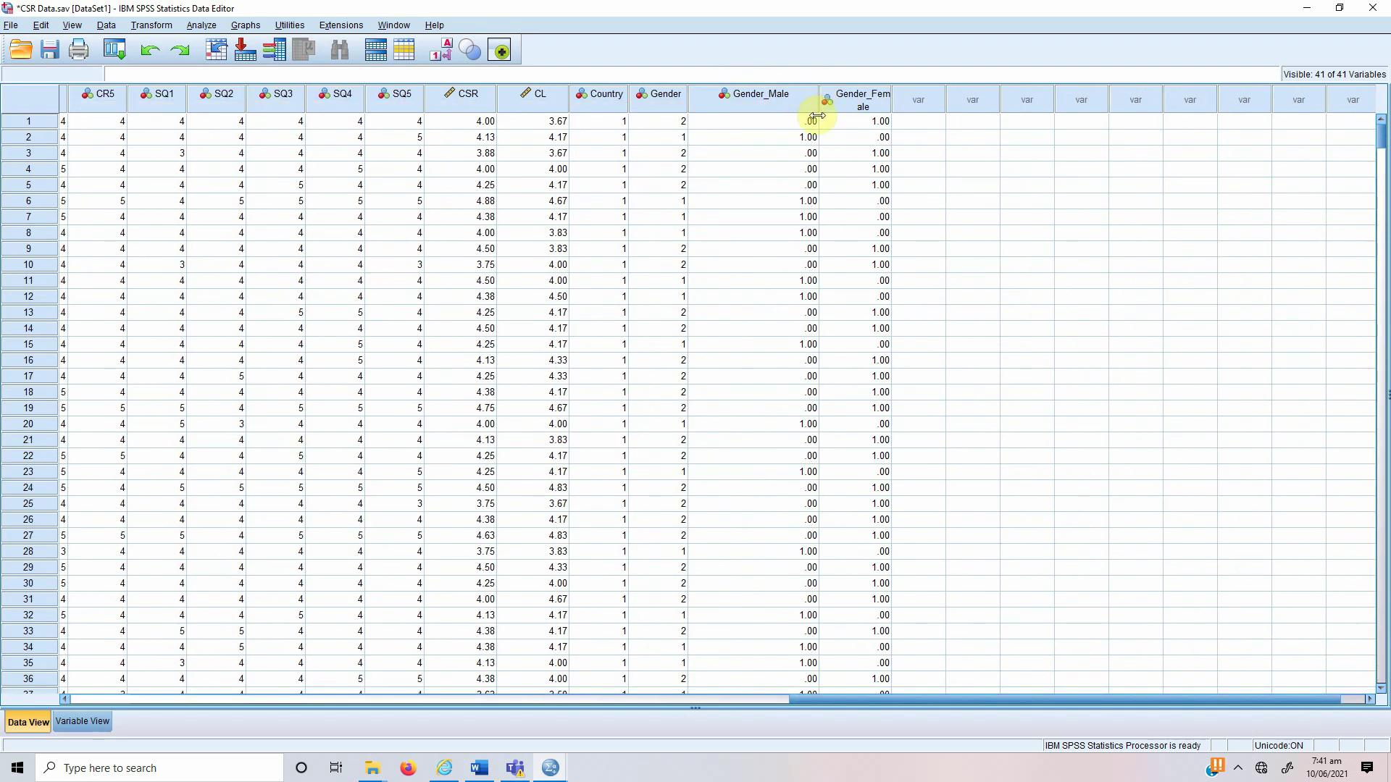
# Step: Compare the Gender_Male and Gender_Female codes of case 2 in the data, without changing any values
pyautogui.click(786, 138)
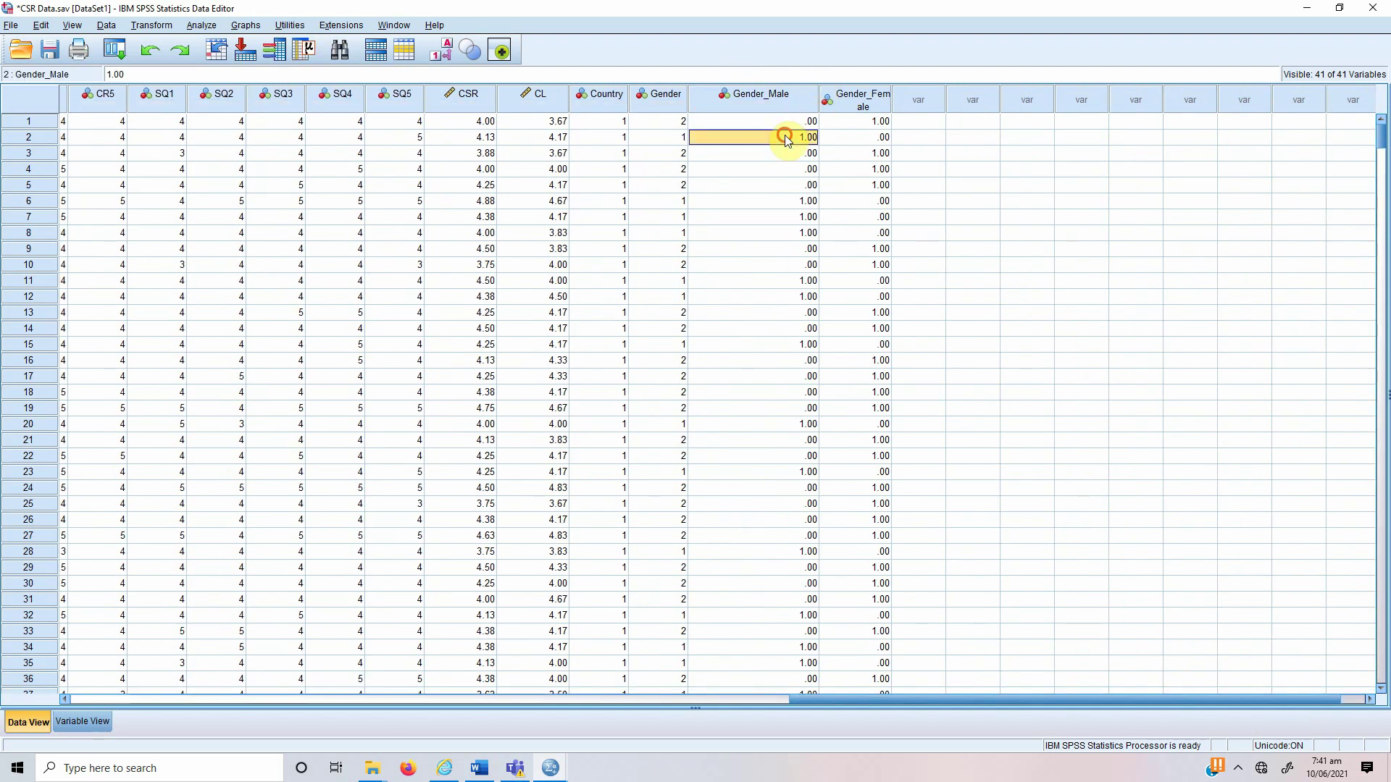
pyautogui.click(41, 142)
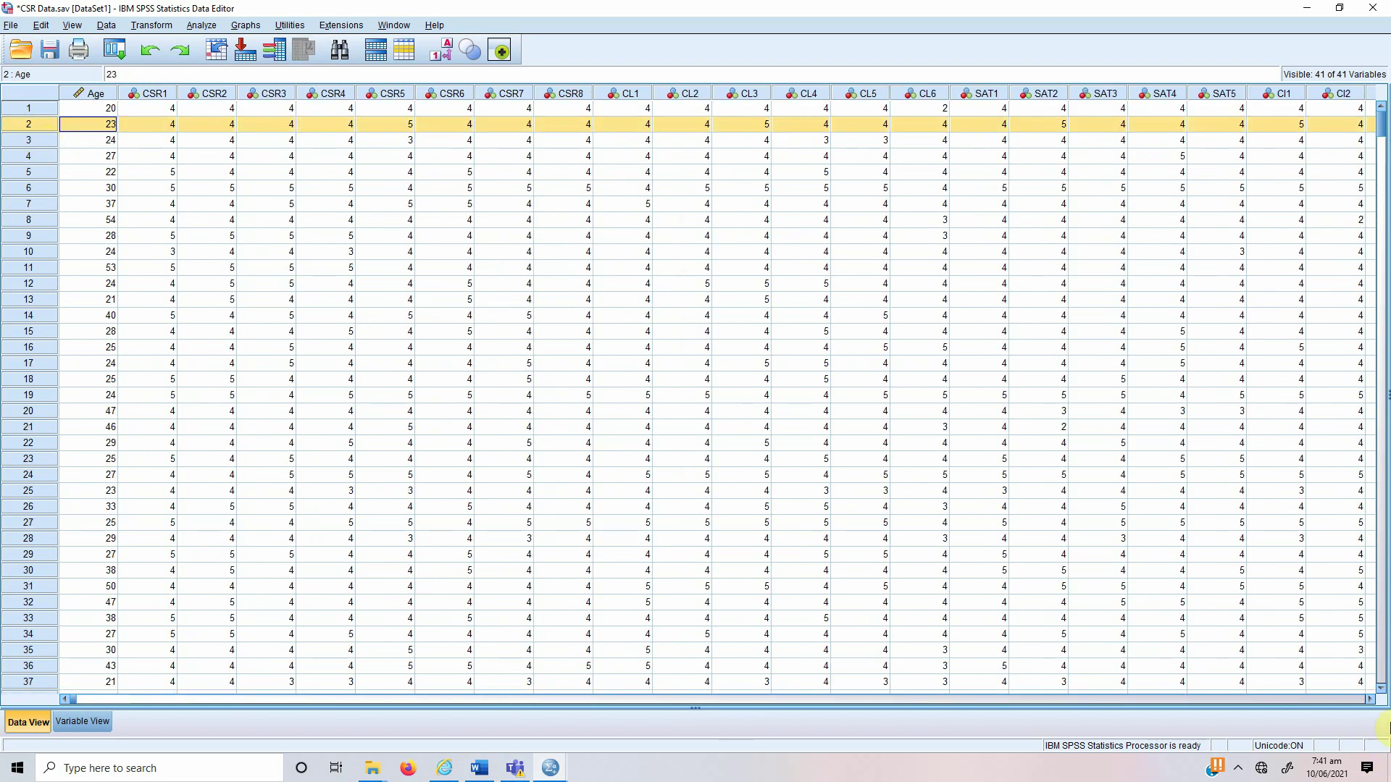
pyautogui.click(1342, 698)
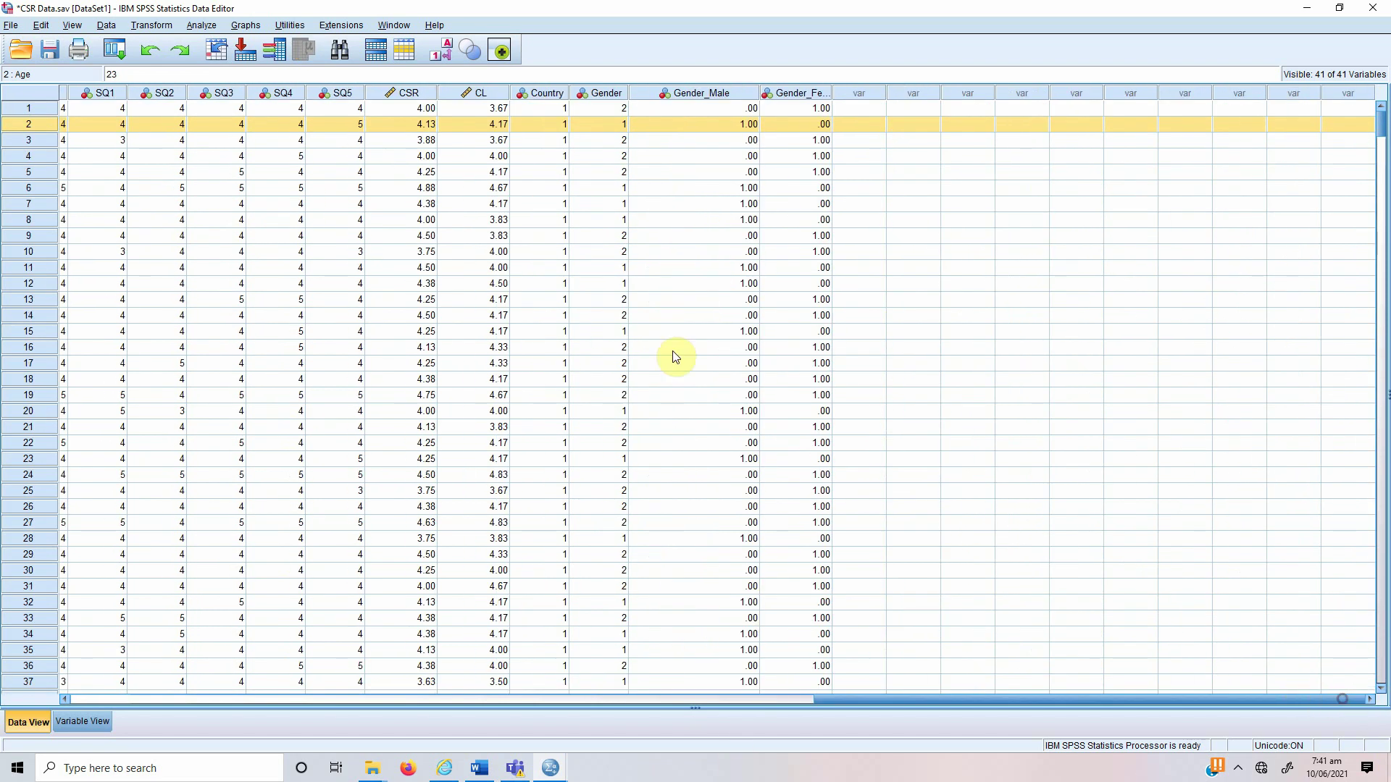
pyautogui.click(723, 127)
pyautogui.click(813, 127)
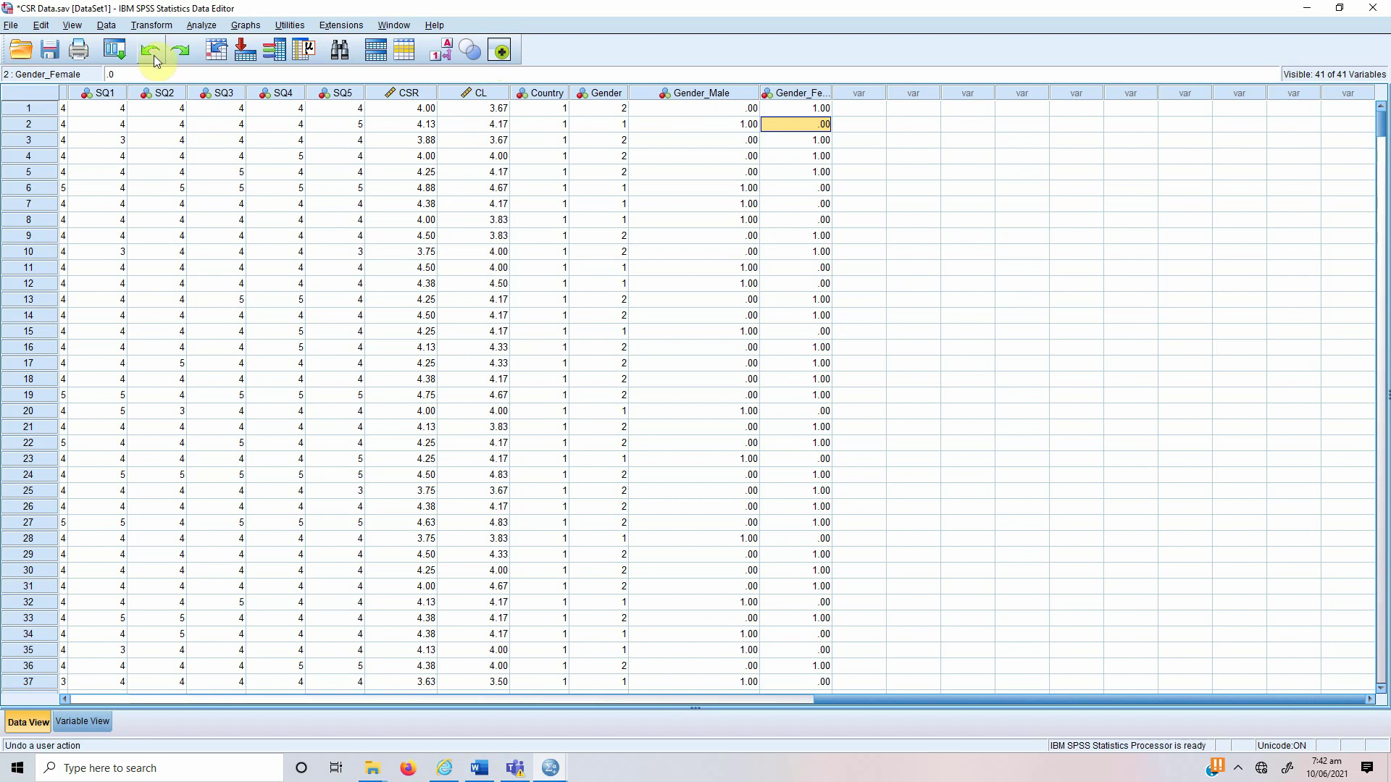
# Step: Set up a linear regression with CL as the dependent variable
pyautogui.click(202, 27)
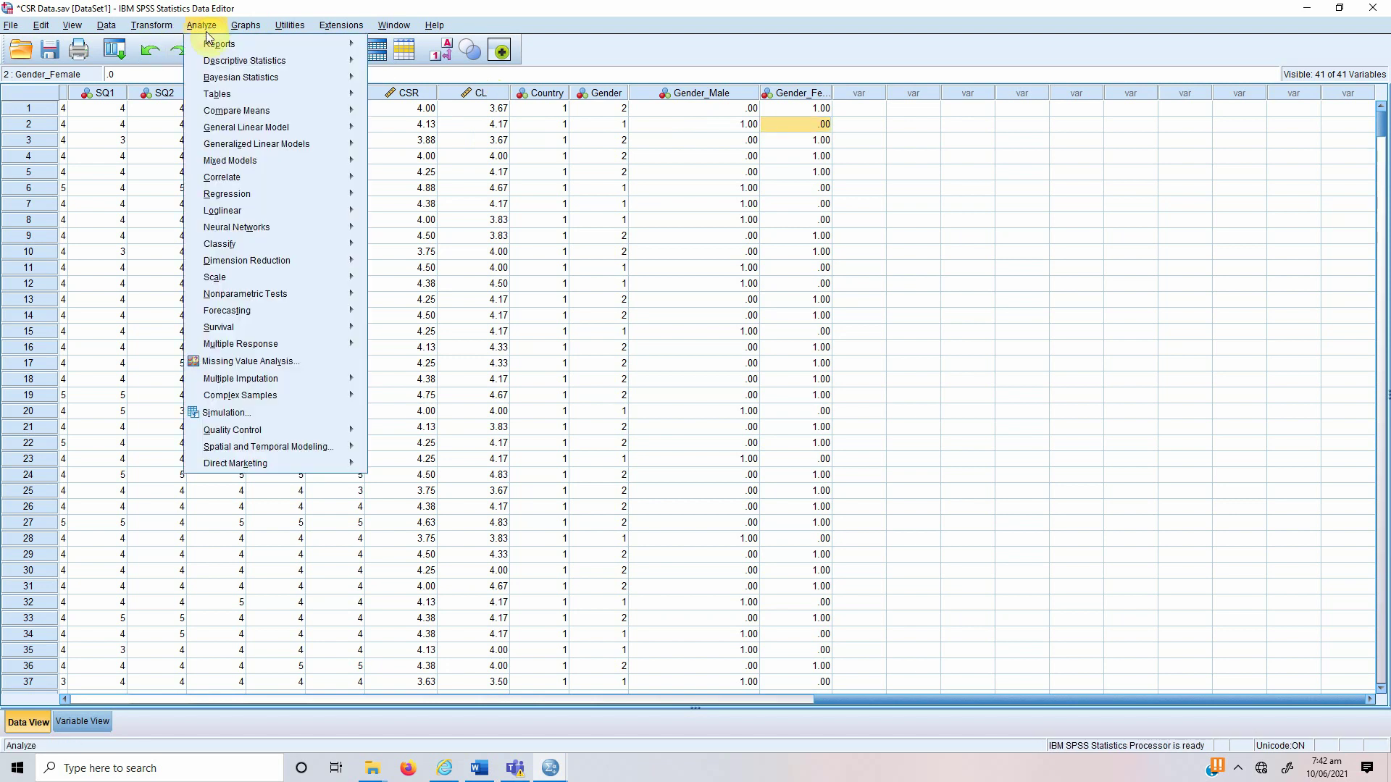
pyautogui.moveTo(245, 186)
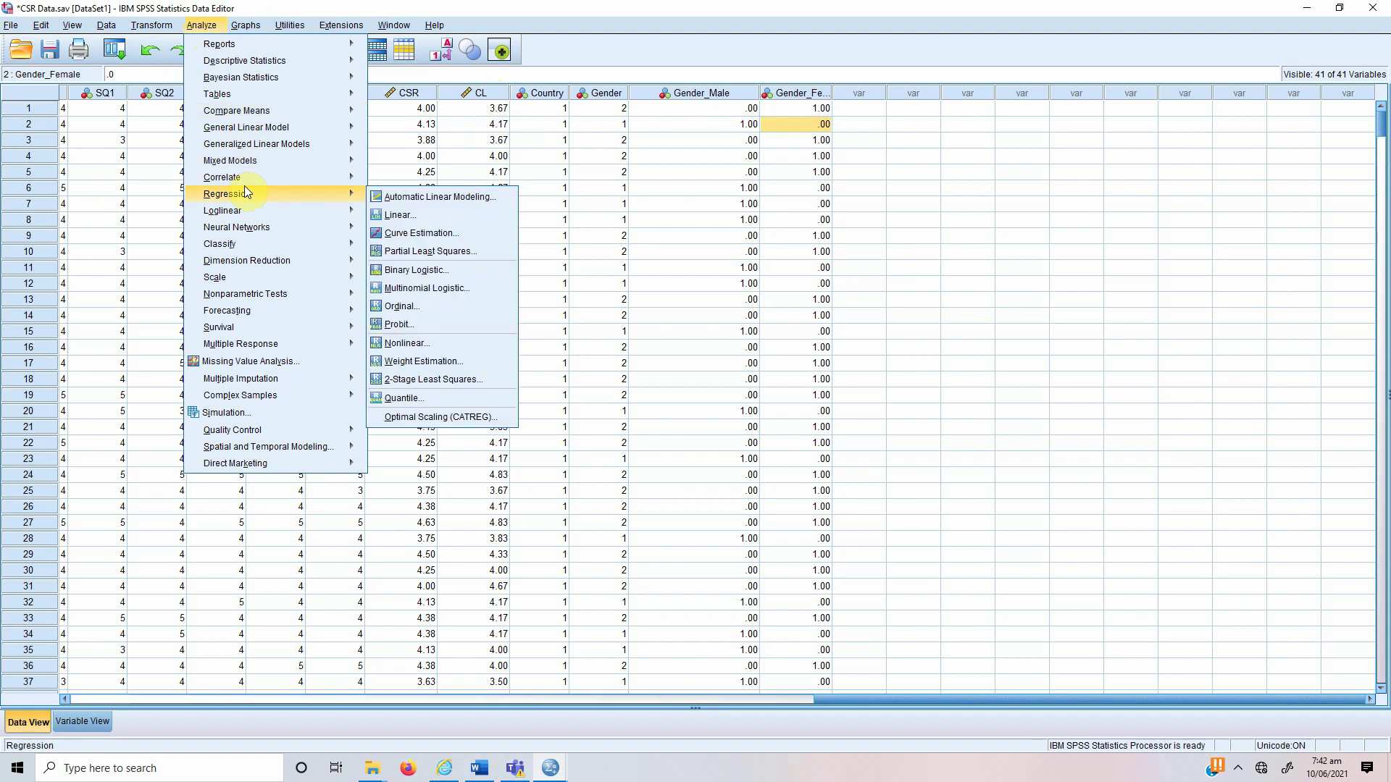
pyautogui.click(445, 216)
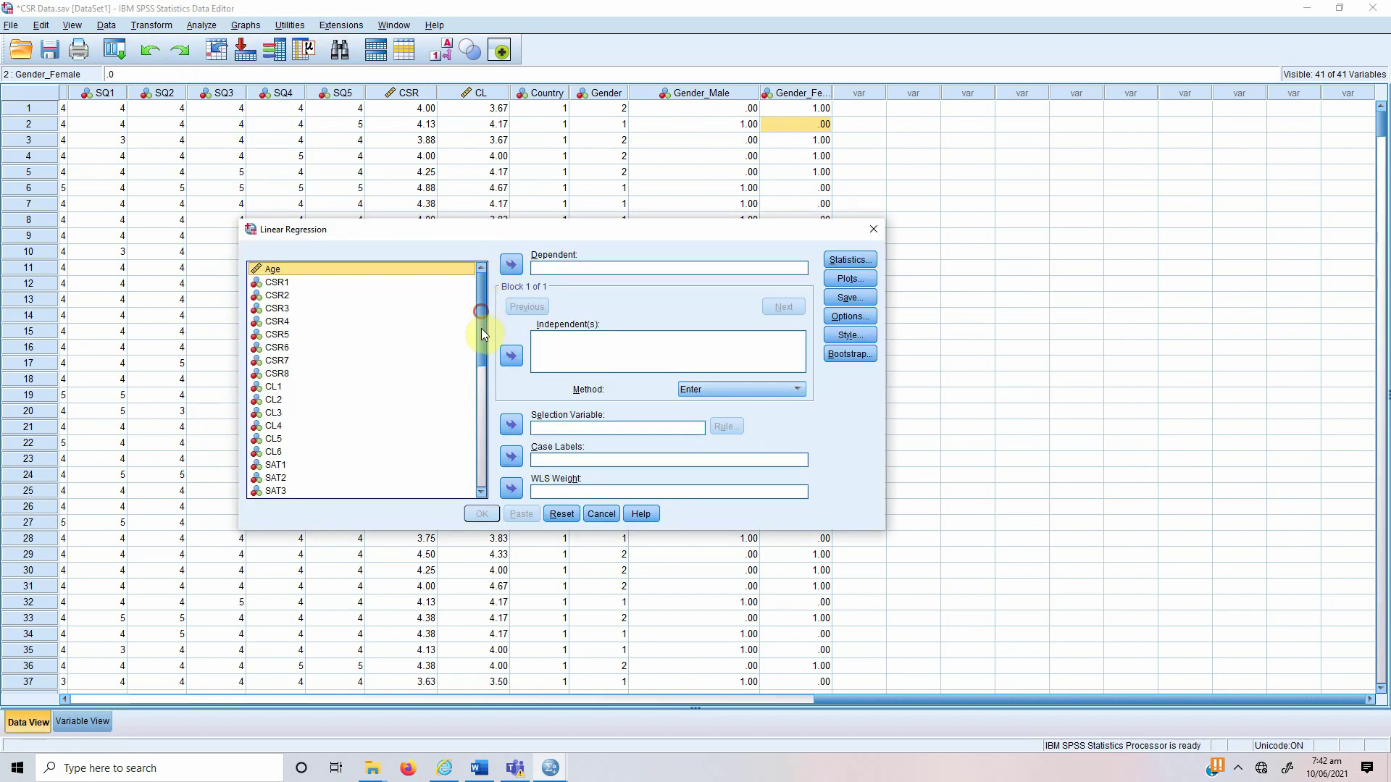
pyautogui.moveTo(481, 328); pyautogui.dragTo(485, 445)
pyautogui.click(273, 440)
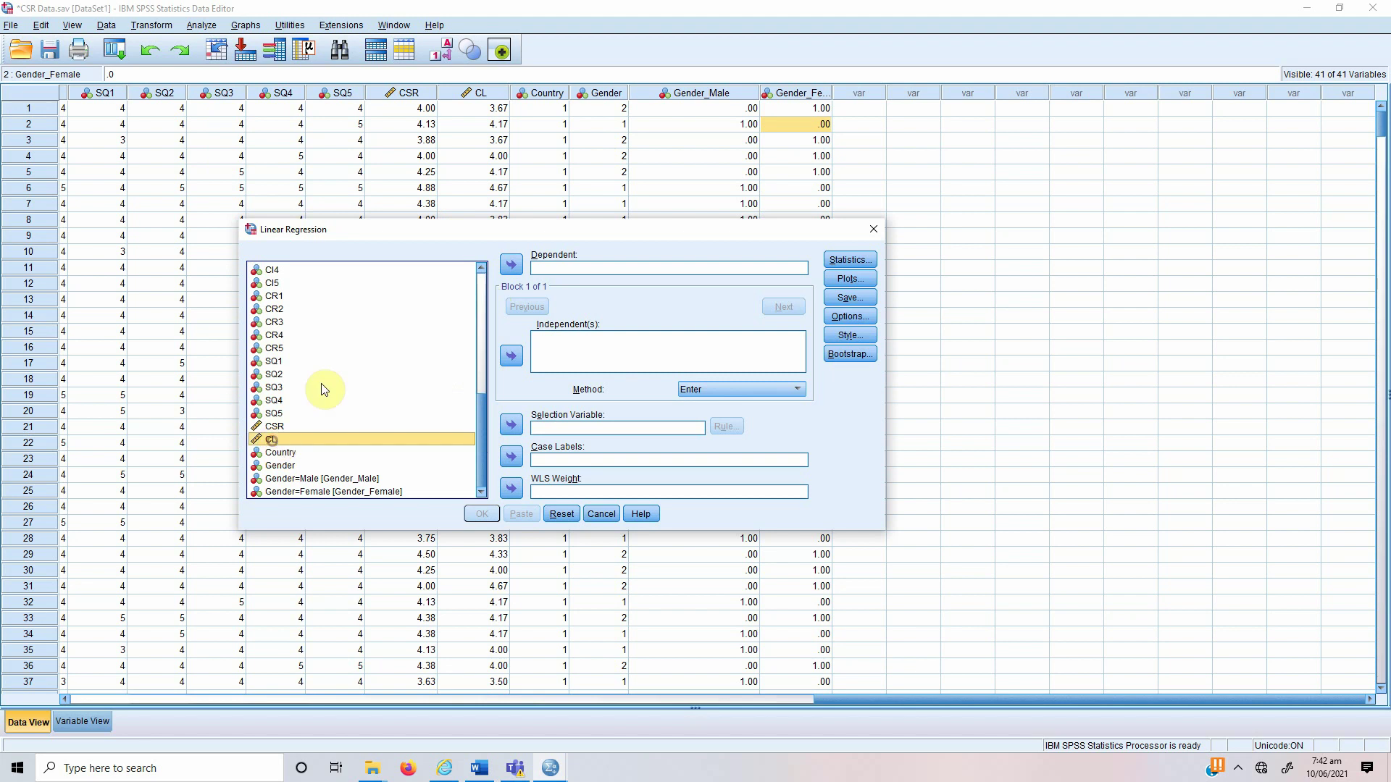
pyautogui.click(510, 265)
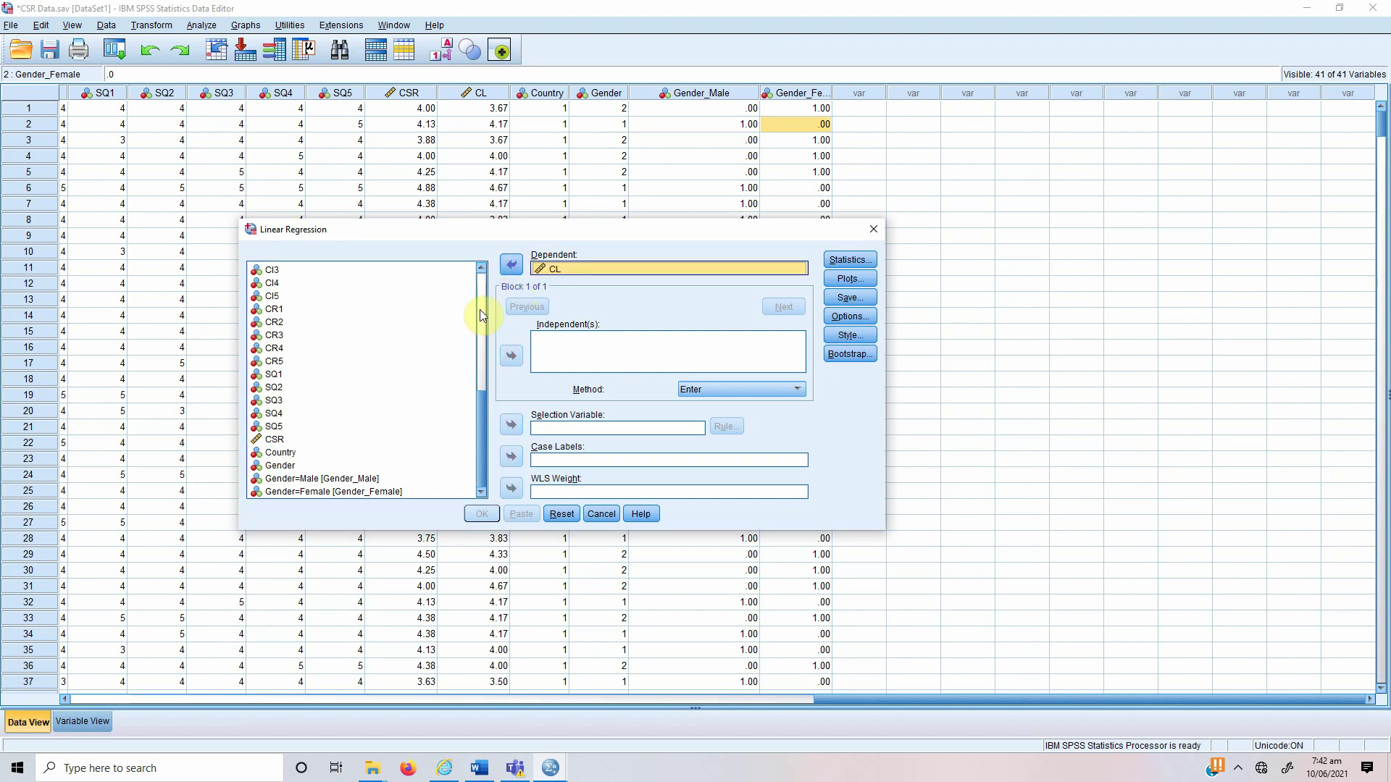
# Step: Add the Gender_Male dummy as the only independent variable, run the regression and review its output tables
pyautogui.click(293, 480)
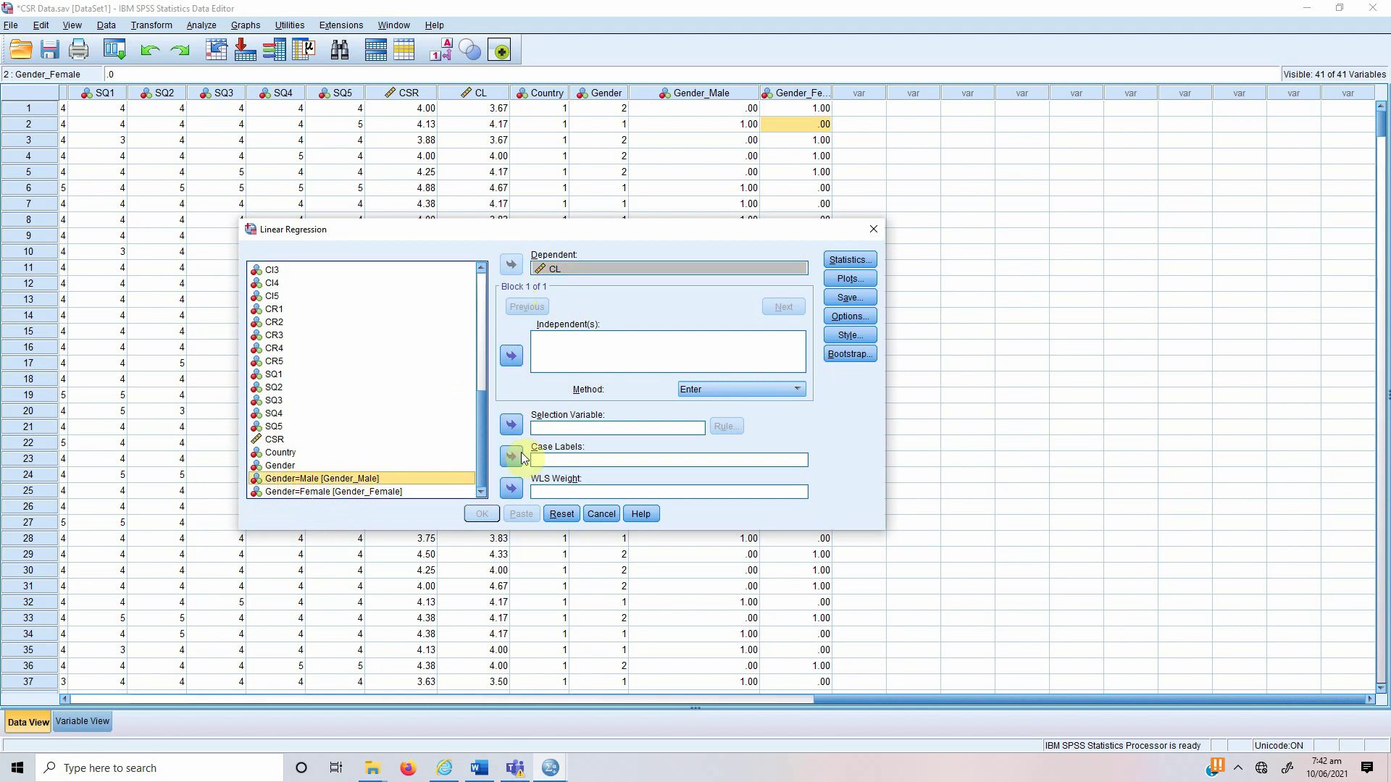
pyautogui.click(368, 481)
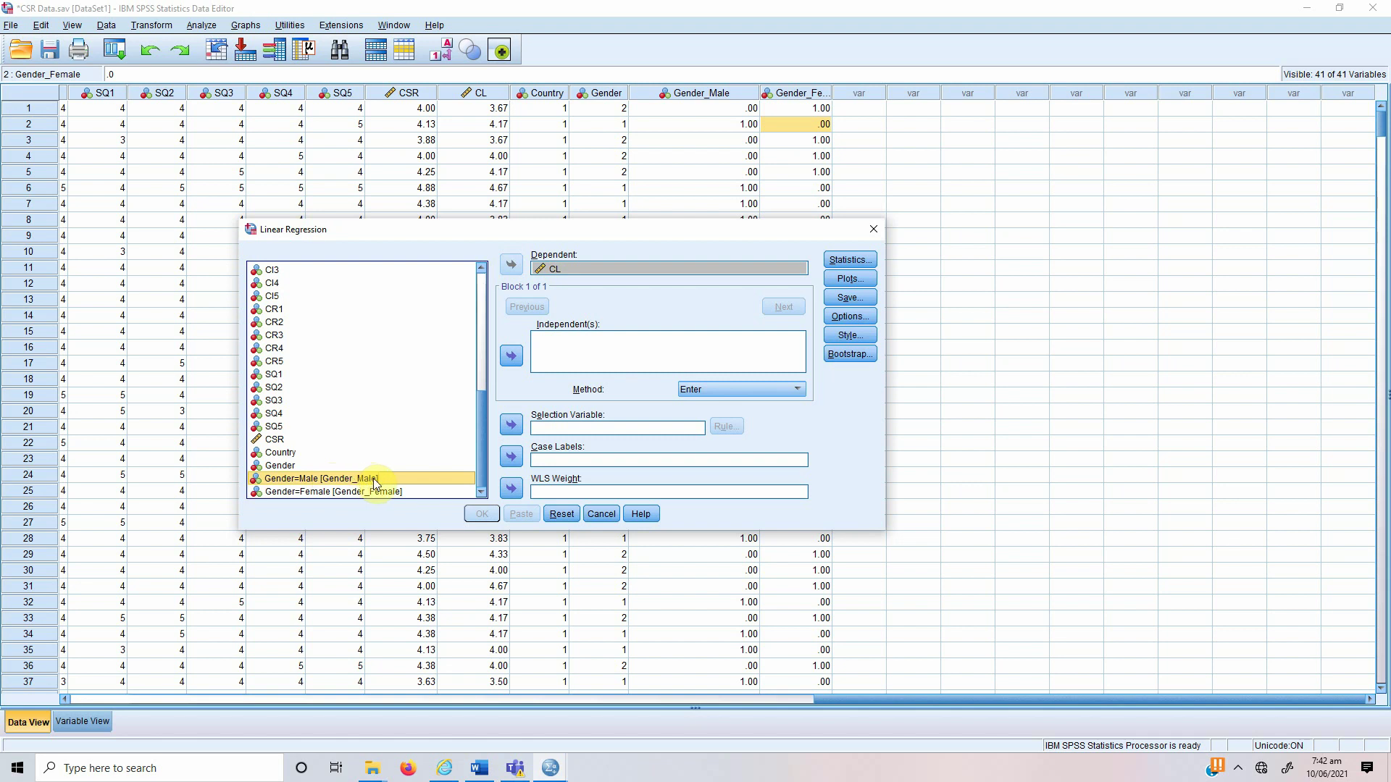
pyautogui.click(511, 357)
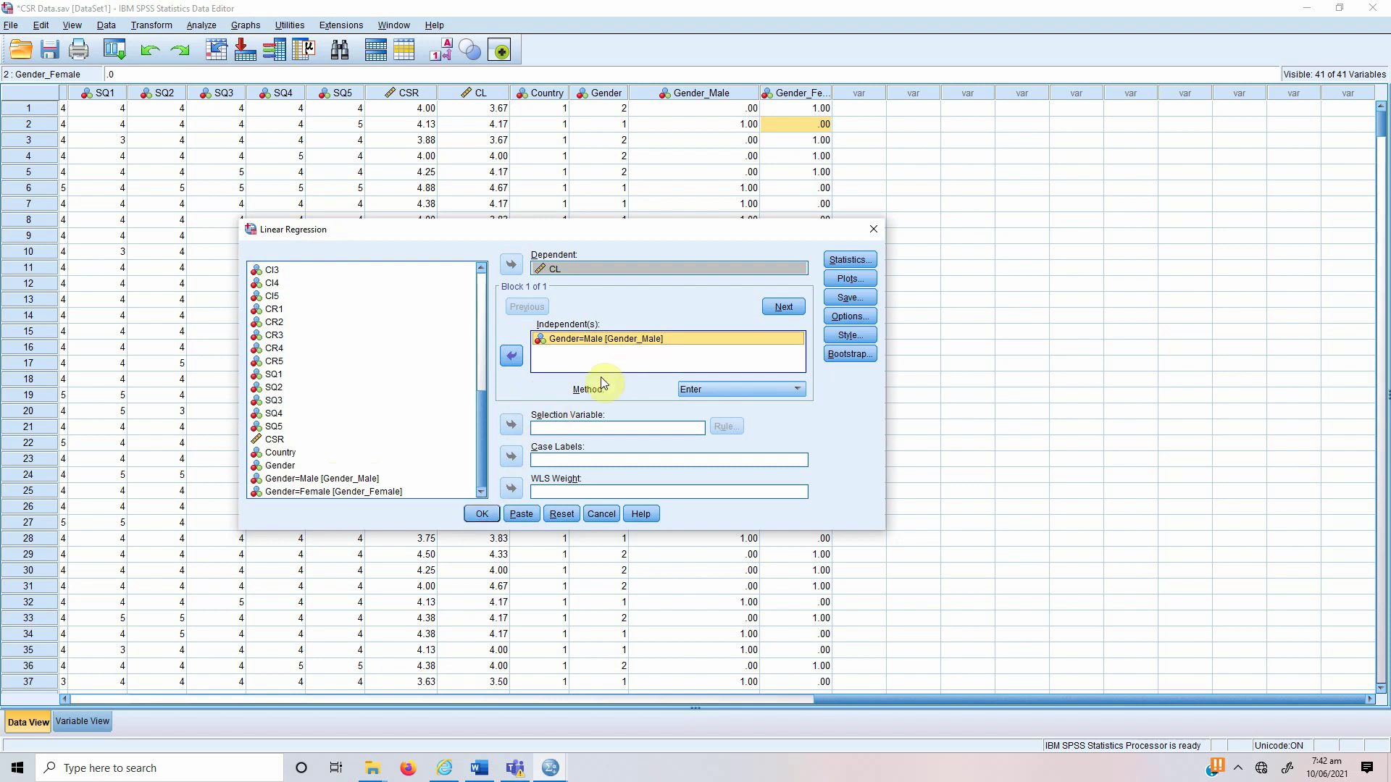
pyautogui.click(474, 519)
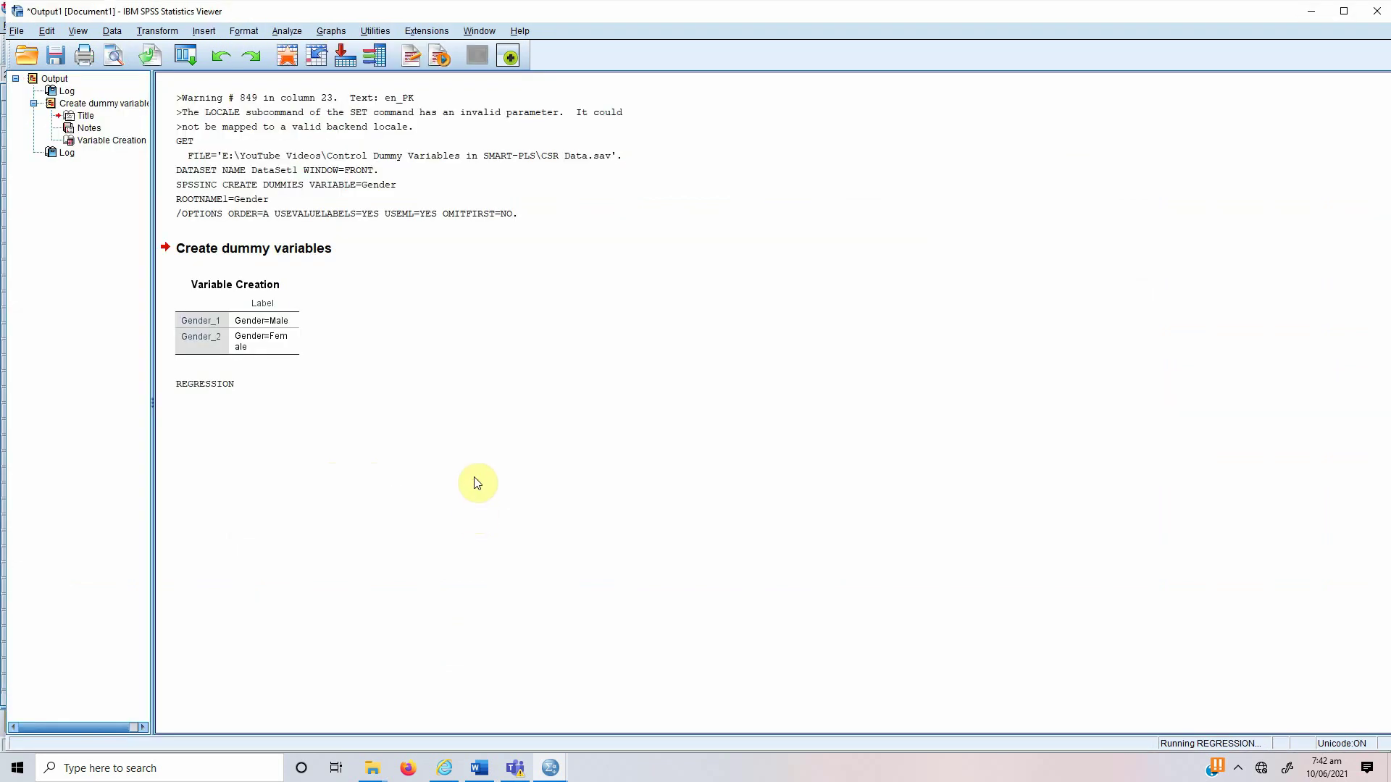
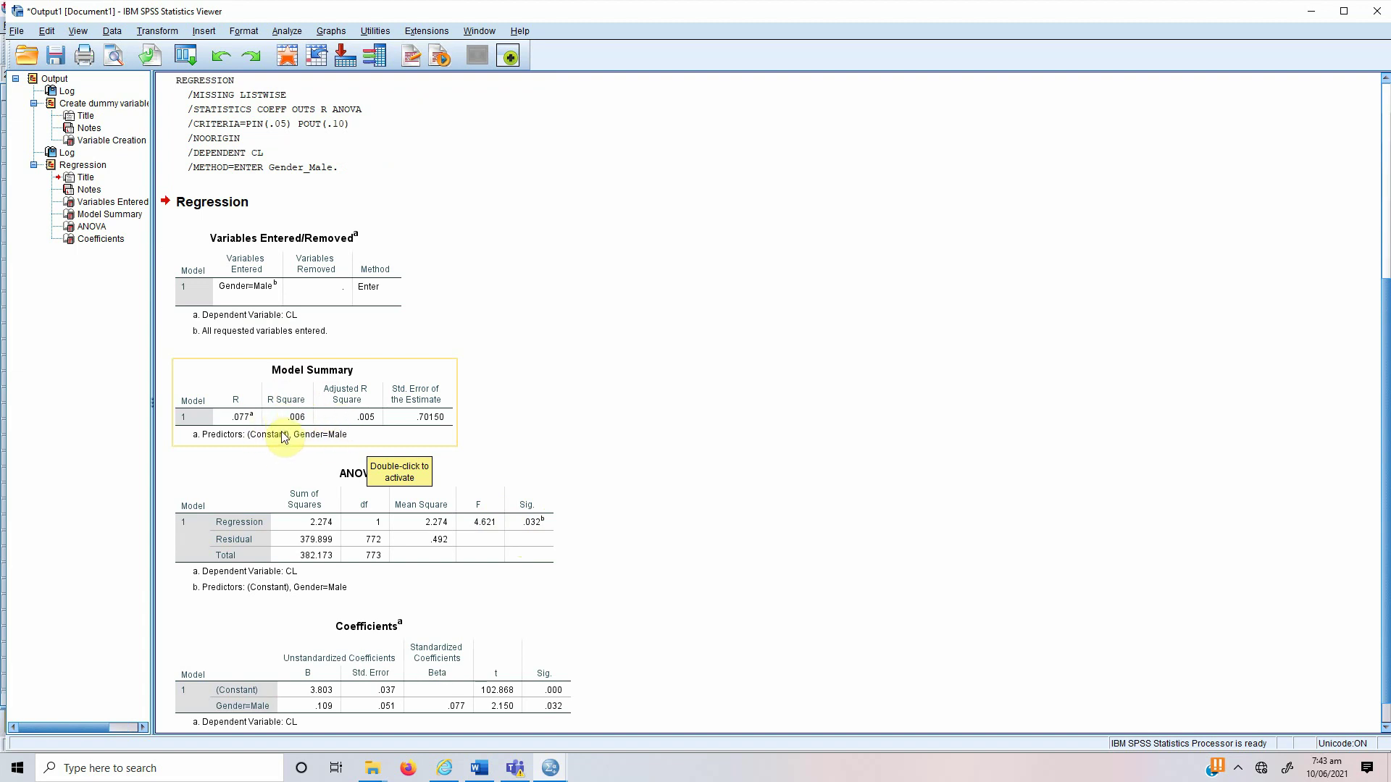
pyautogui.scroll(-1, 598, 463)
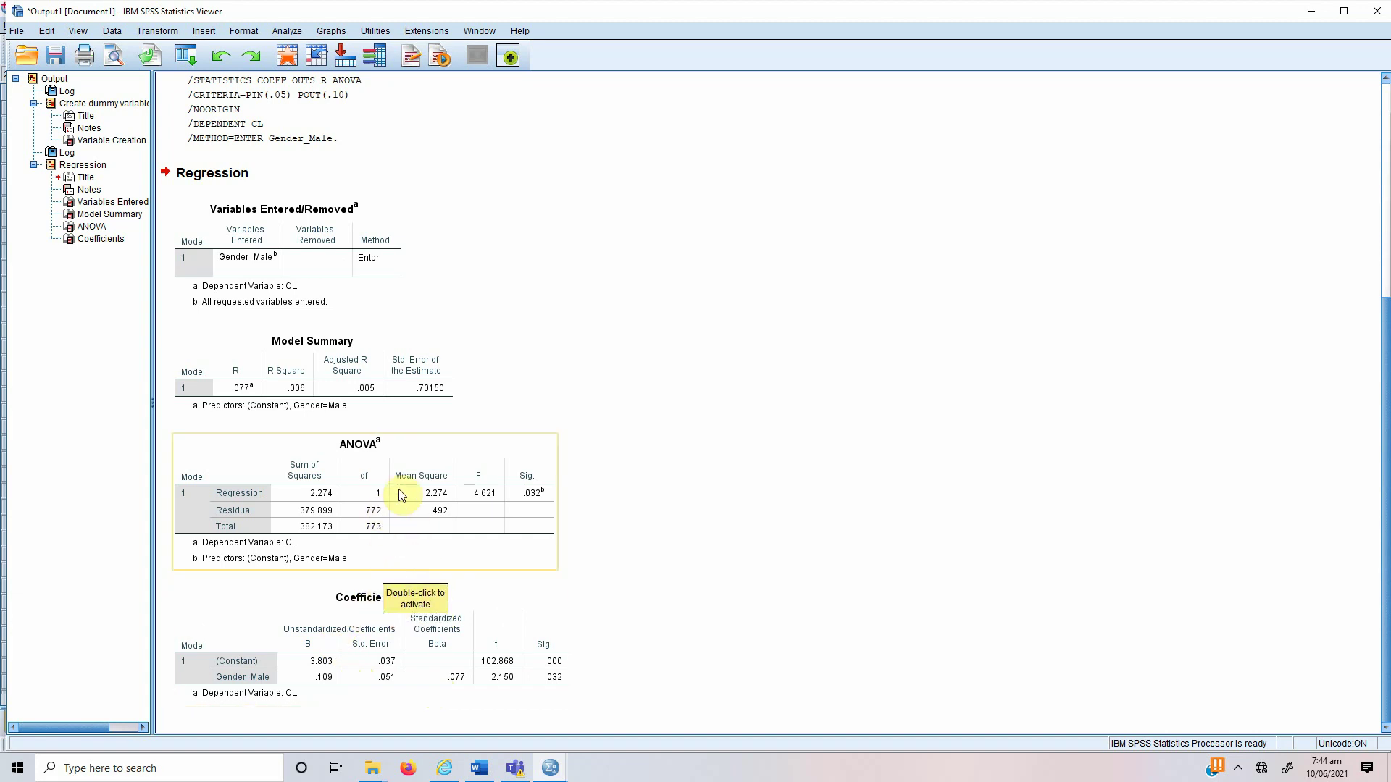
# Step: Create main-effect dummy variables for the Country variable, using Country as the root name
pyautogui.click(551, 768)
pyautogui.click(579, 716)
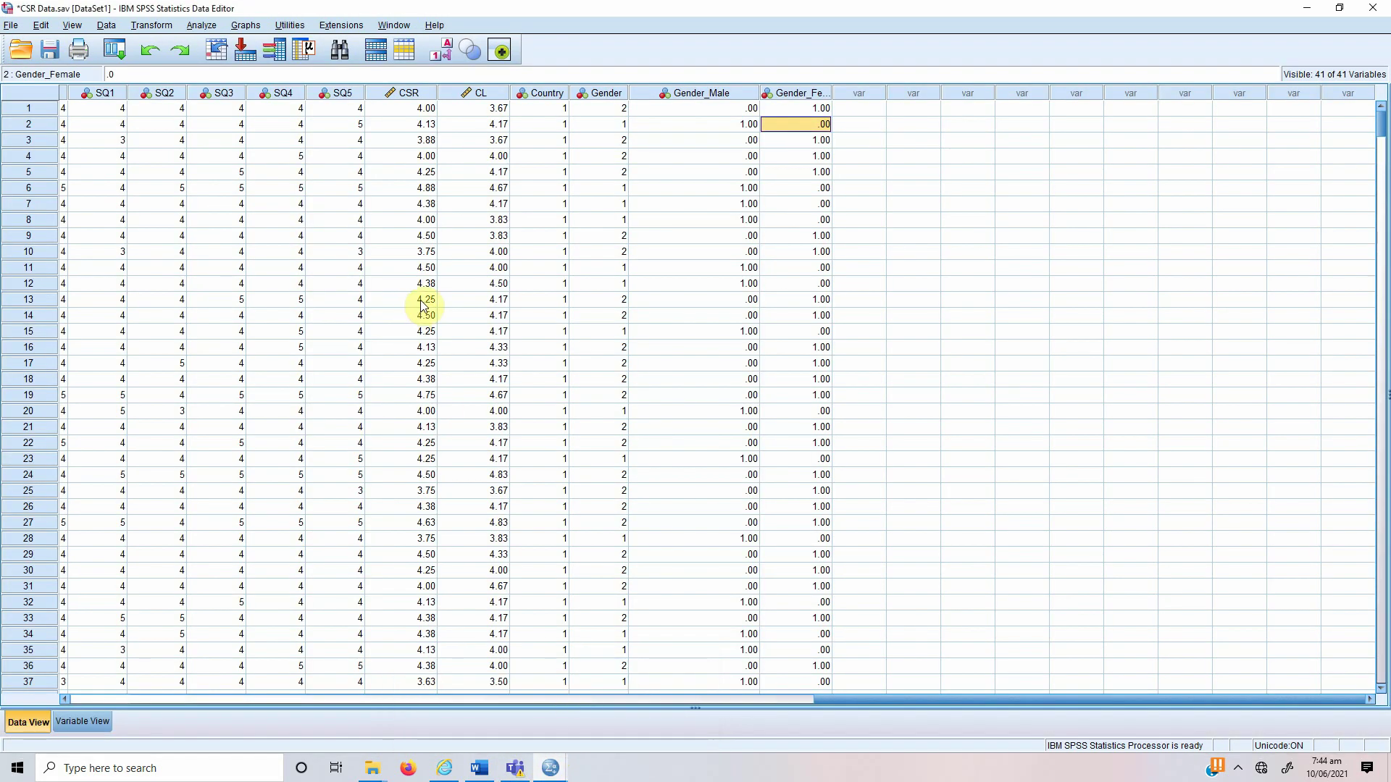
pyautogui.click(156, 27)
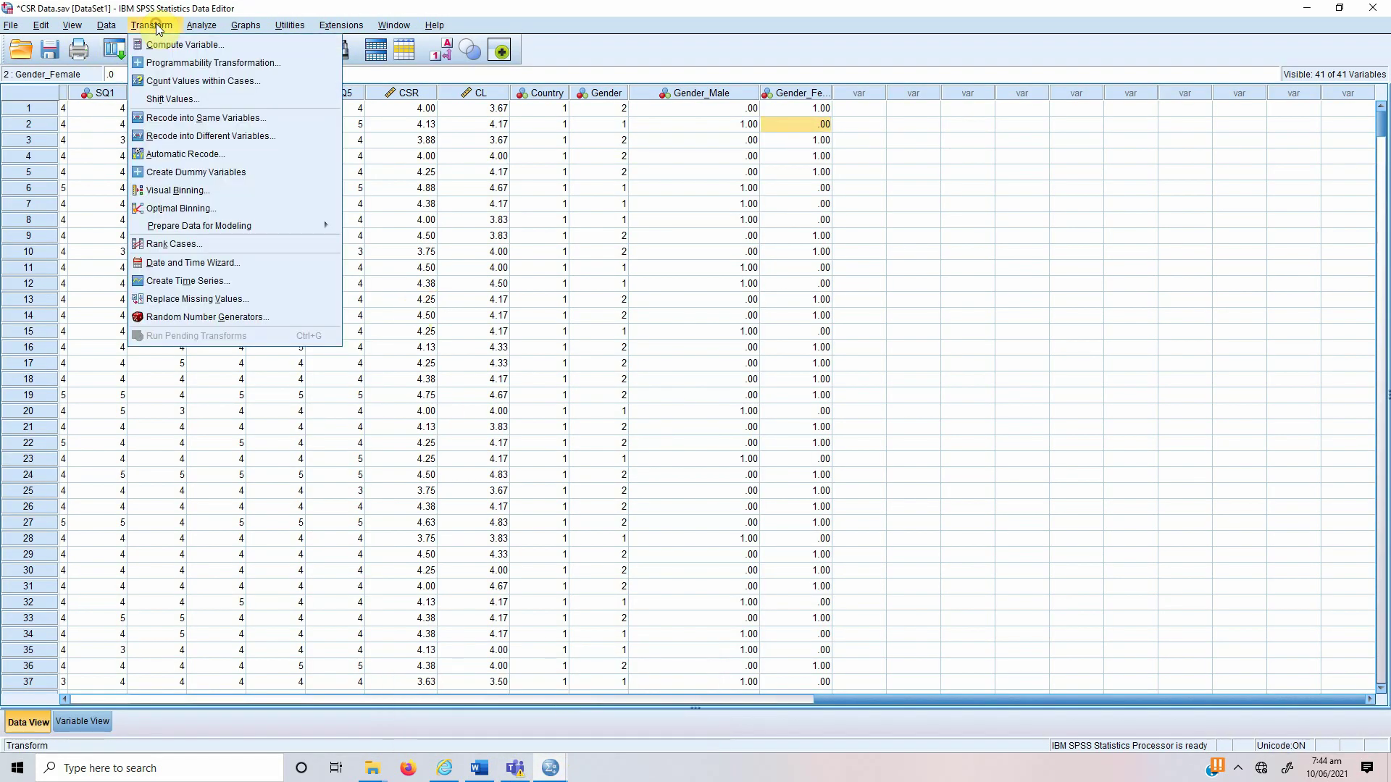
pyautogui.click(155, 173)
pyautogui.click(754, 186)
pyautogui.click(701, 209)
pyautogui.click(496, 284)
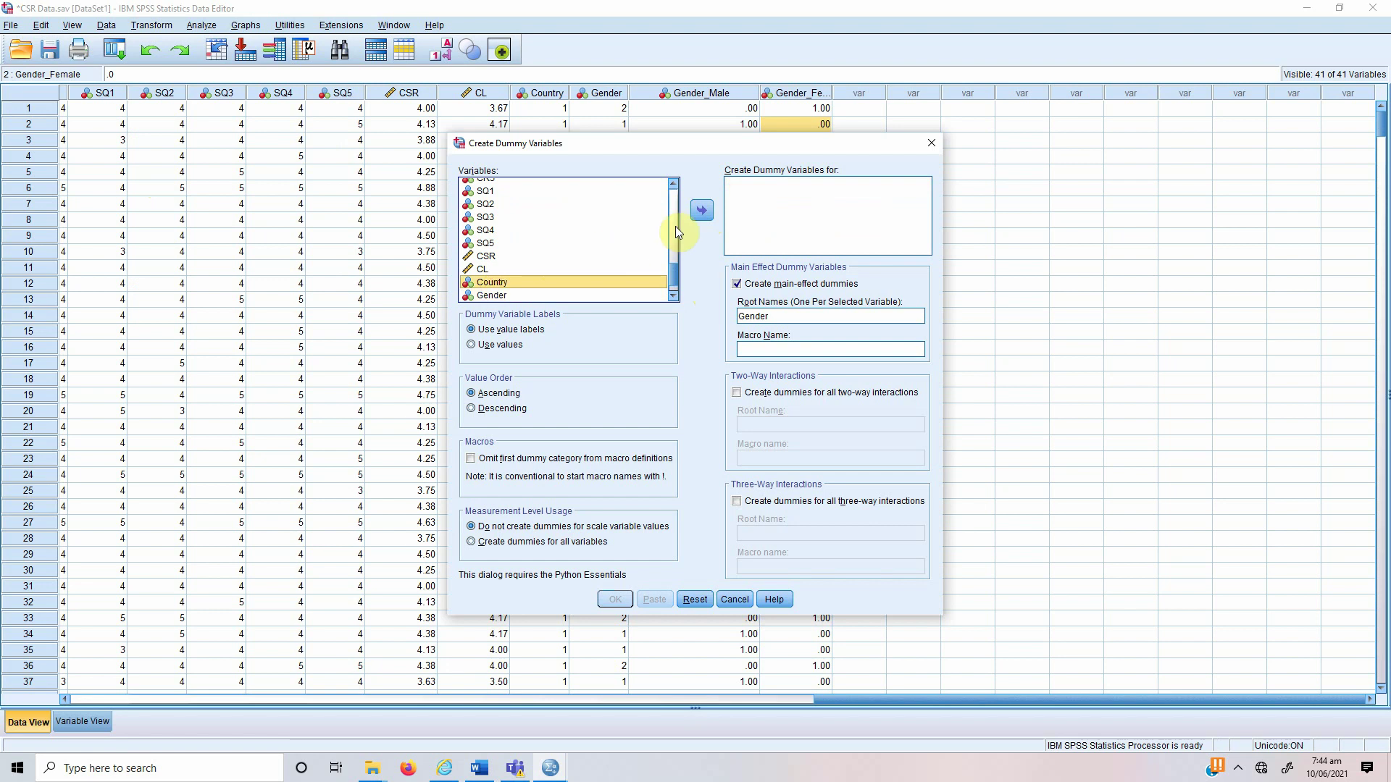
pyautogui.click(701, 210)
pyautogui.doubleClick(787, 319)
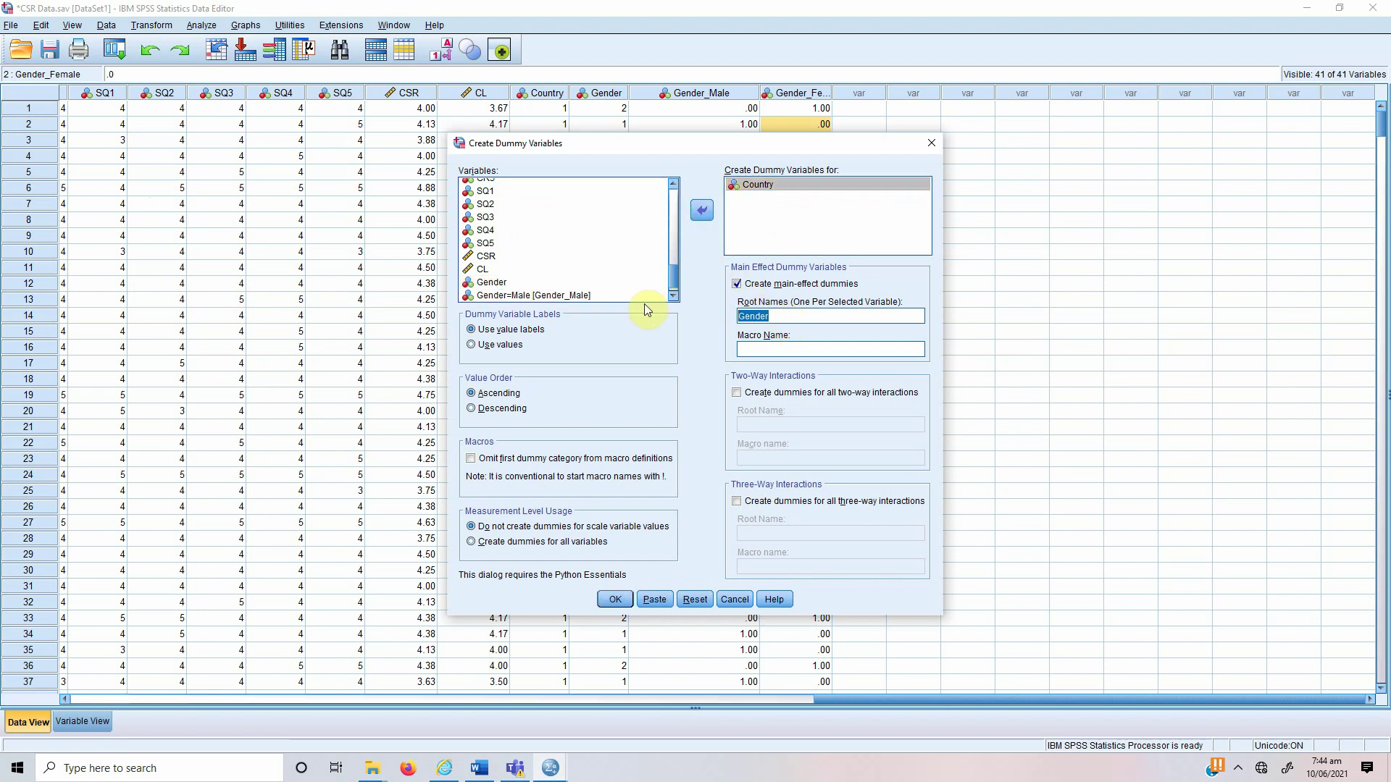
pyautogui.write('Country')
pyautogui.click(615, 599)
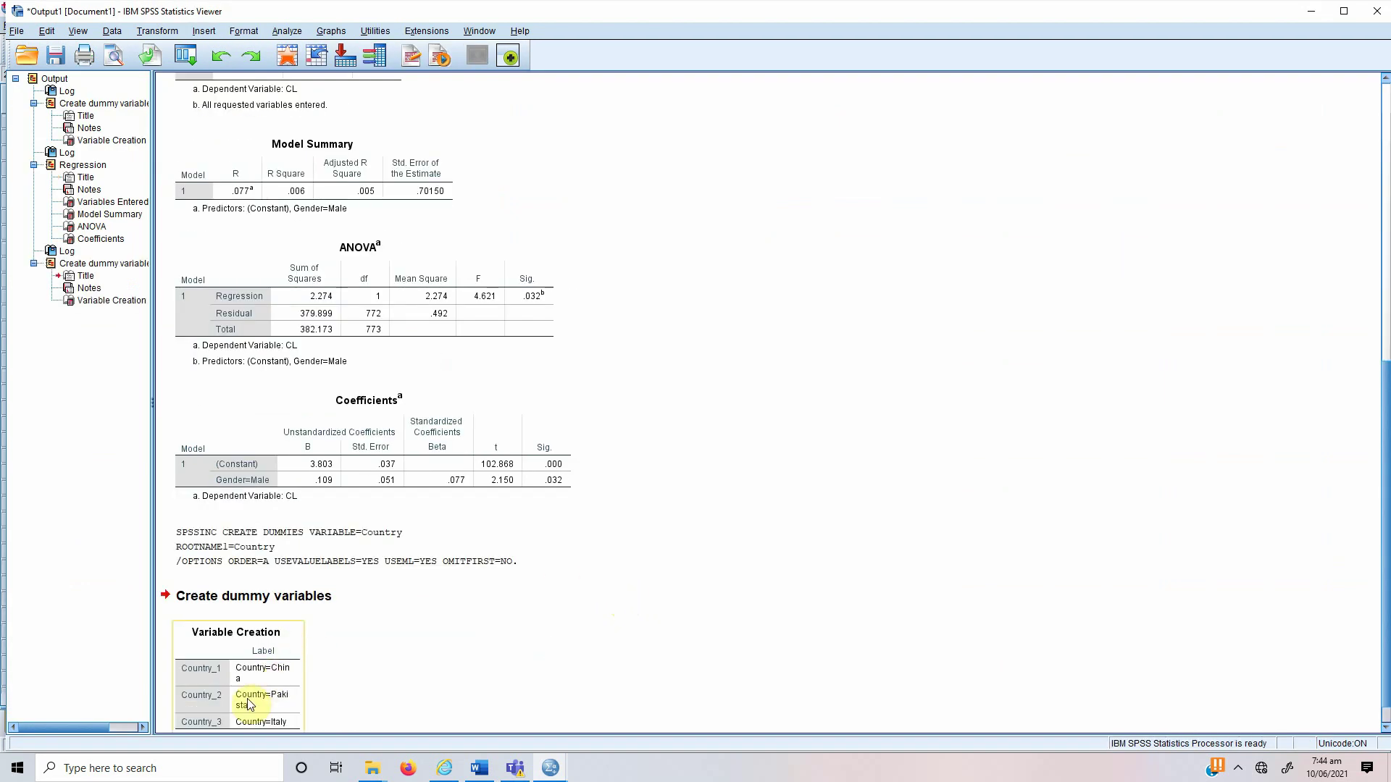
pyautogui.click(376, 733)
# Step: Rename the Country_1 dummy variable to Country_China
pyautogui.moveTo(550, 768)
pyautogui.click(569, 731)
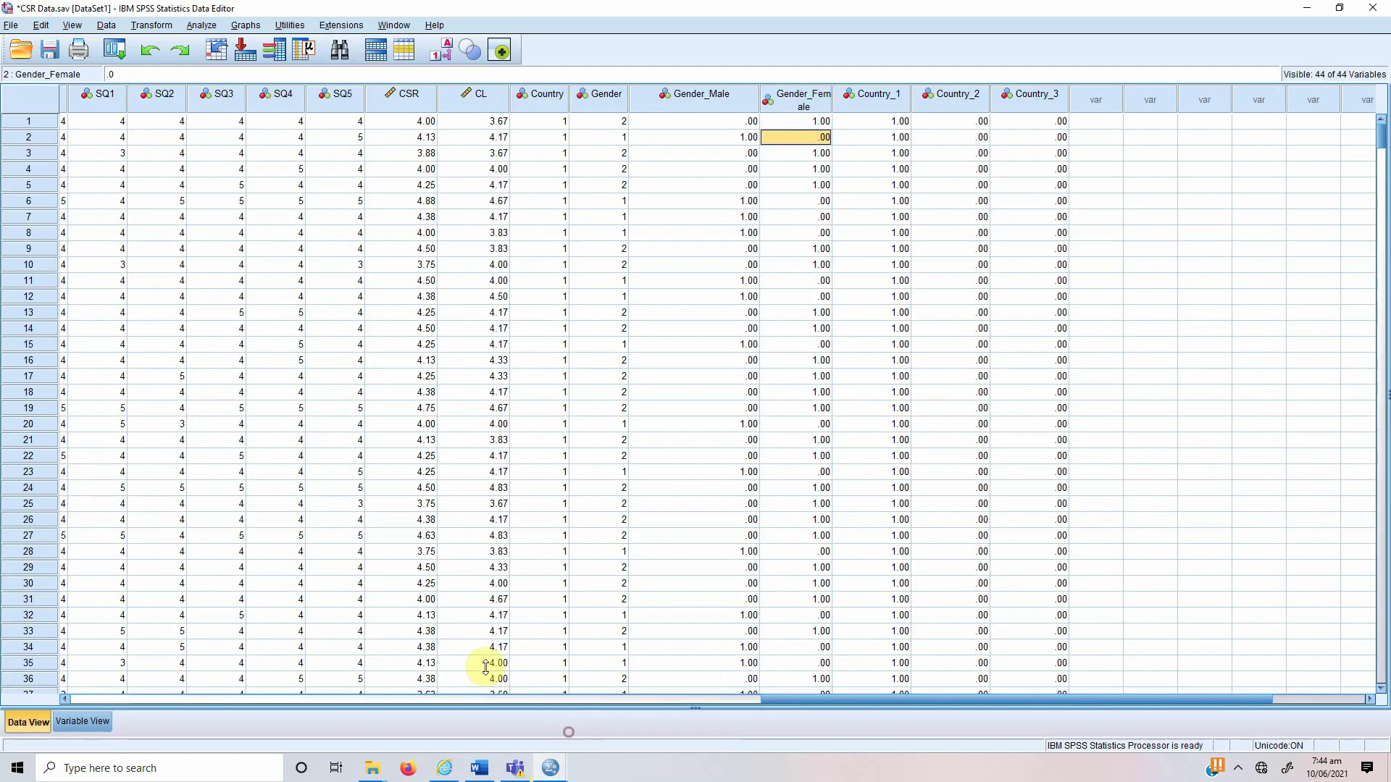
pyautogui.click(102, 720)
pyautogui.click(115, 313)
pyautogui.click(116, 313)
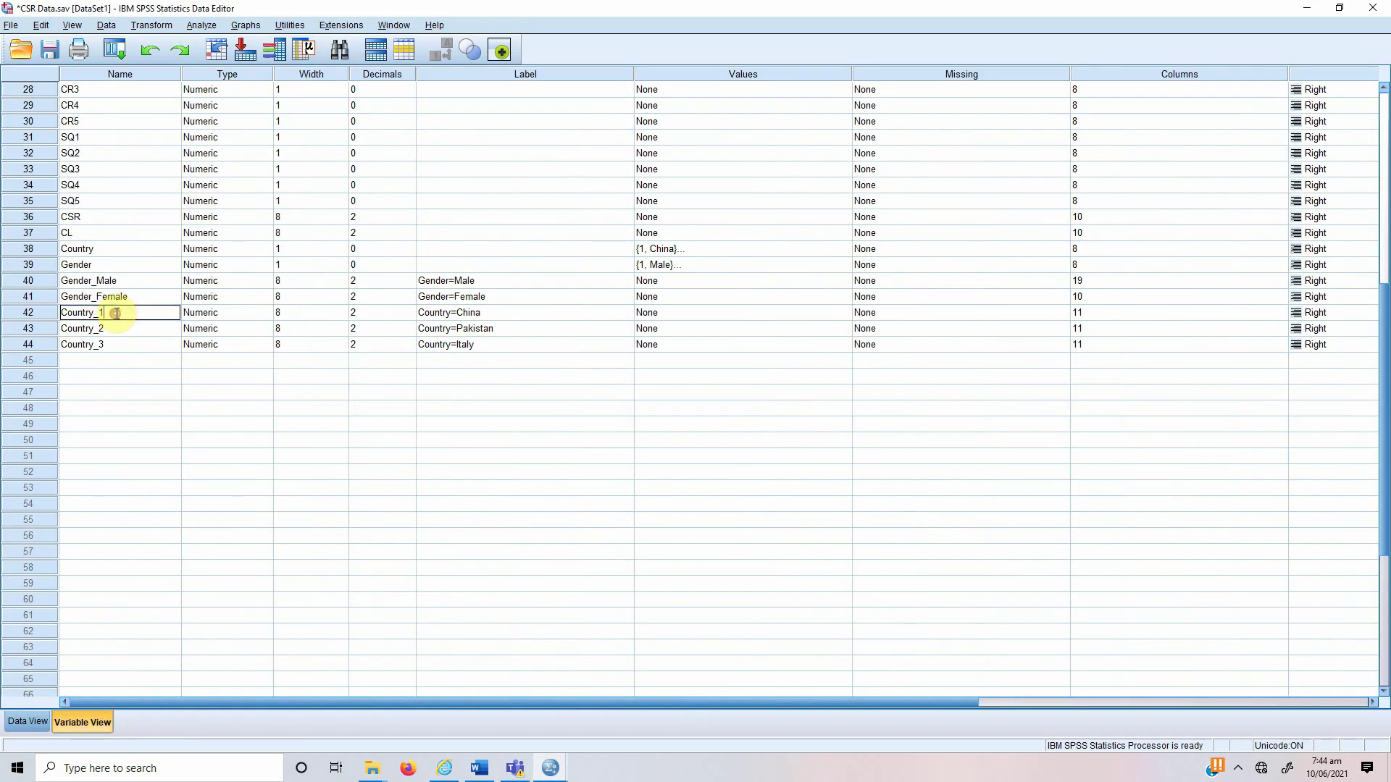
pyautogui.press('Return')
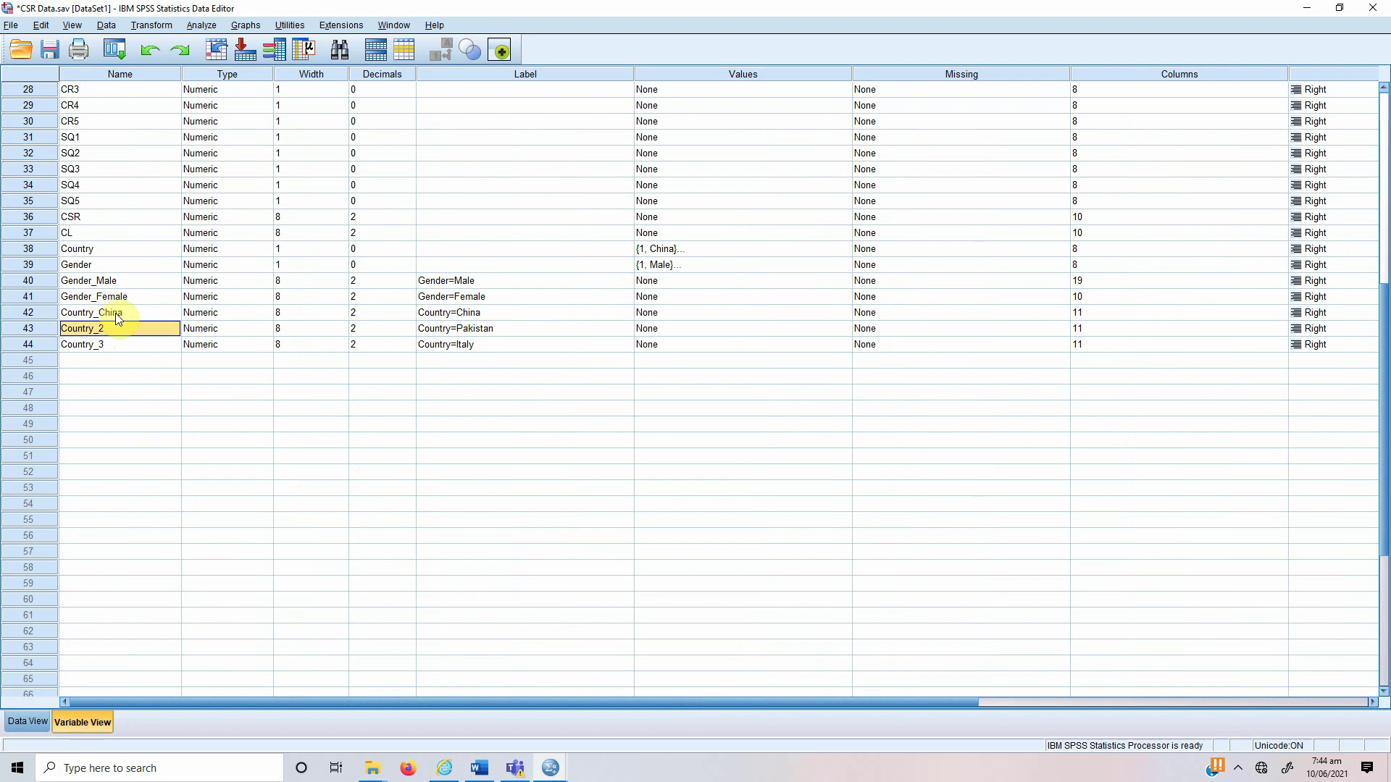
# Step: Rename the Country_2 and Country_3 dummy variables to Country_Pakistan and Country_Italy, and show the new columns in the data
pyautogui.click(124, 330)
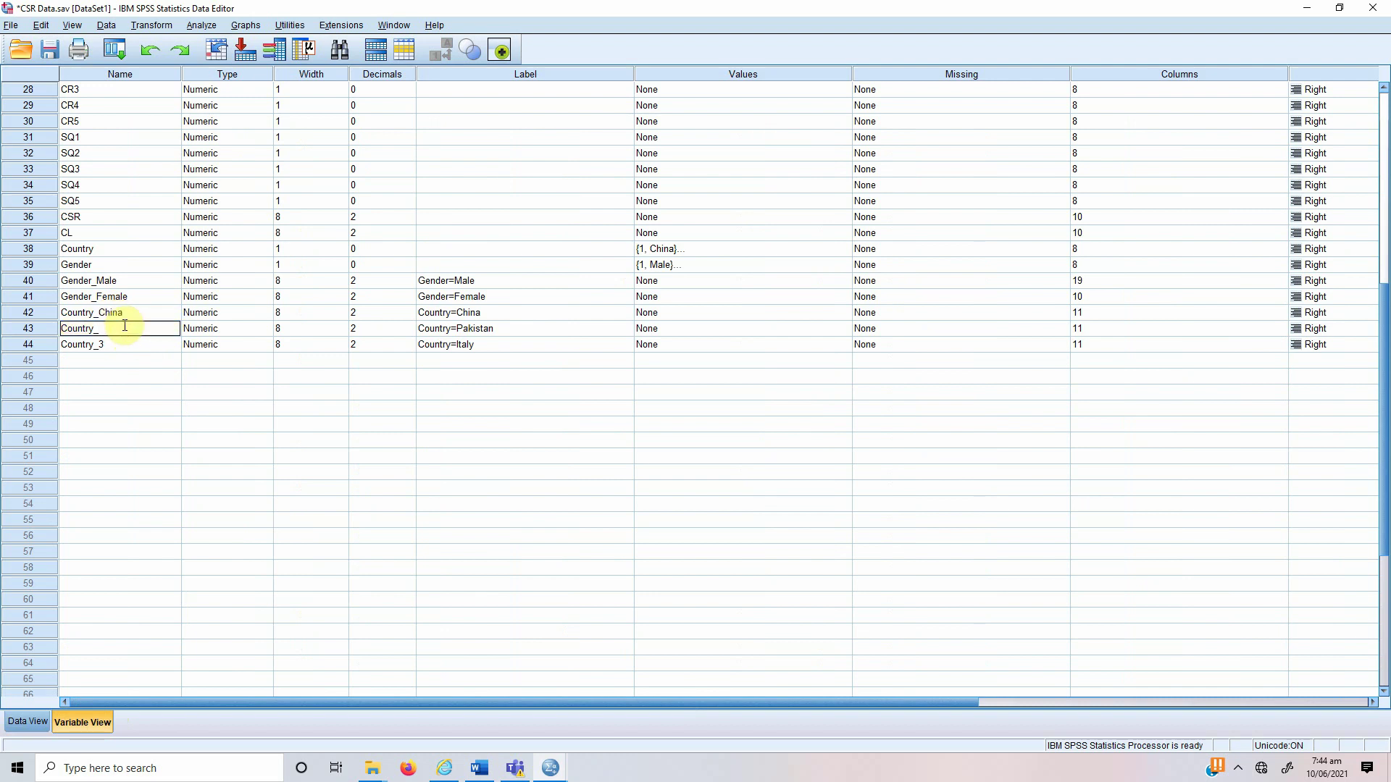
pyautogui.write('Pakistan')
pyautogui.press('Return')
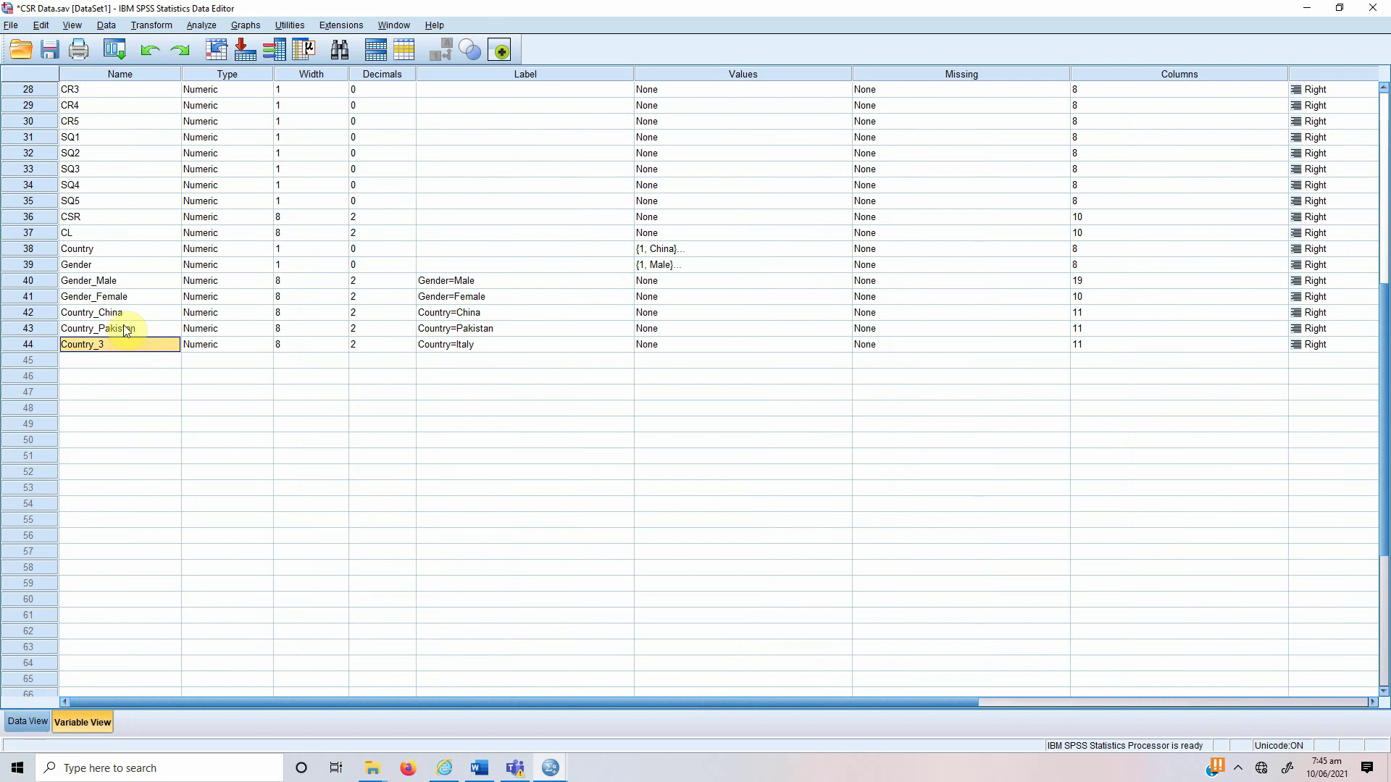
pyautogui.click(126, 343)
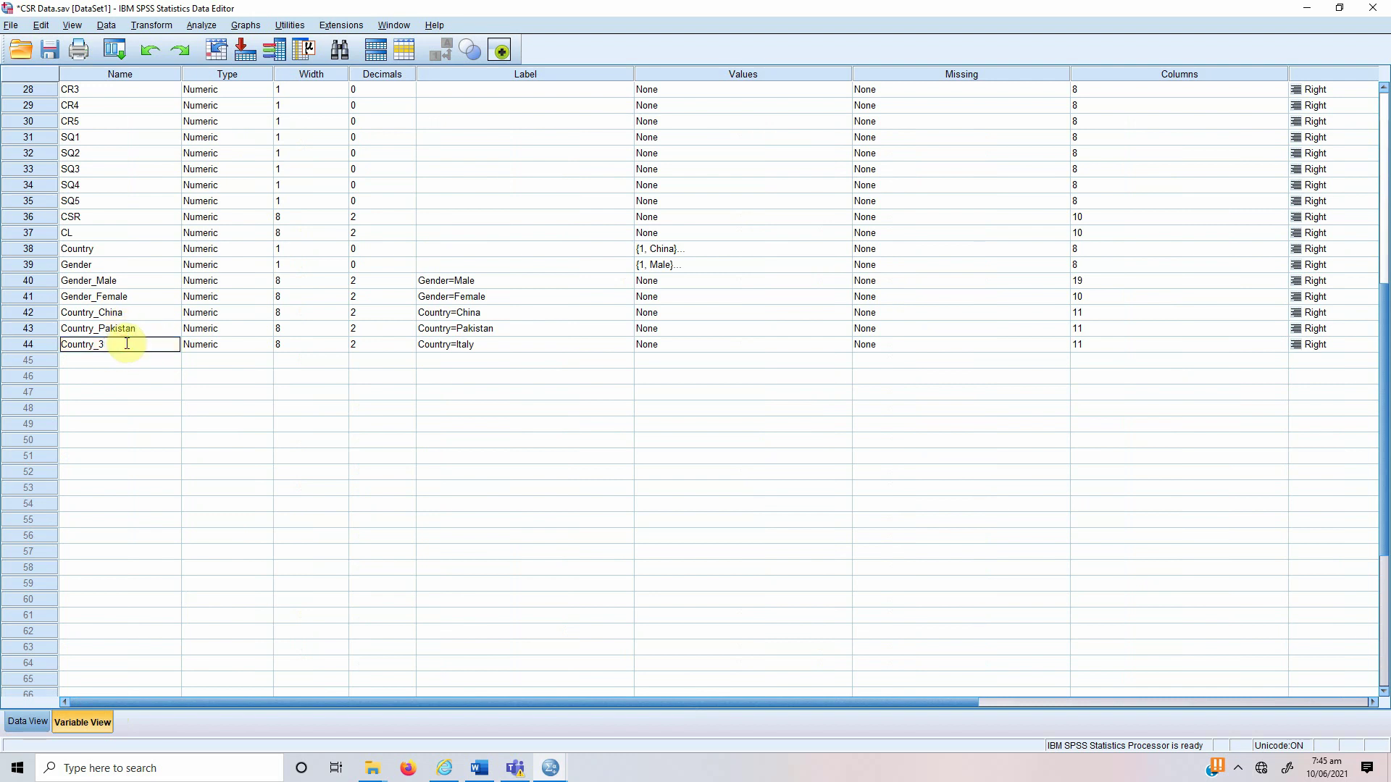
pyautogui.press('Return')
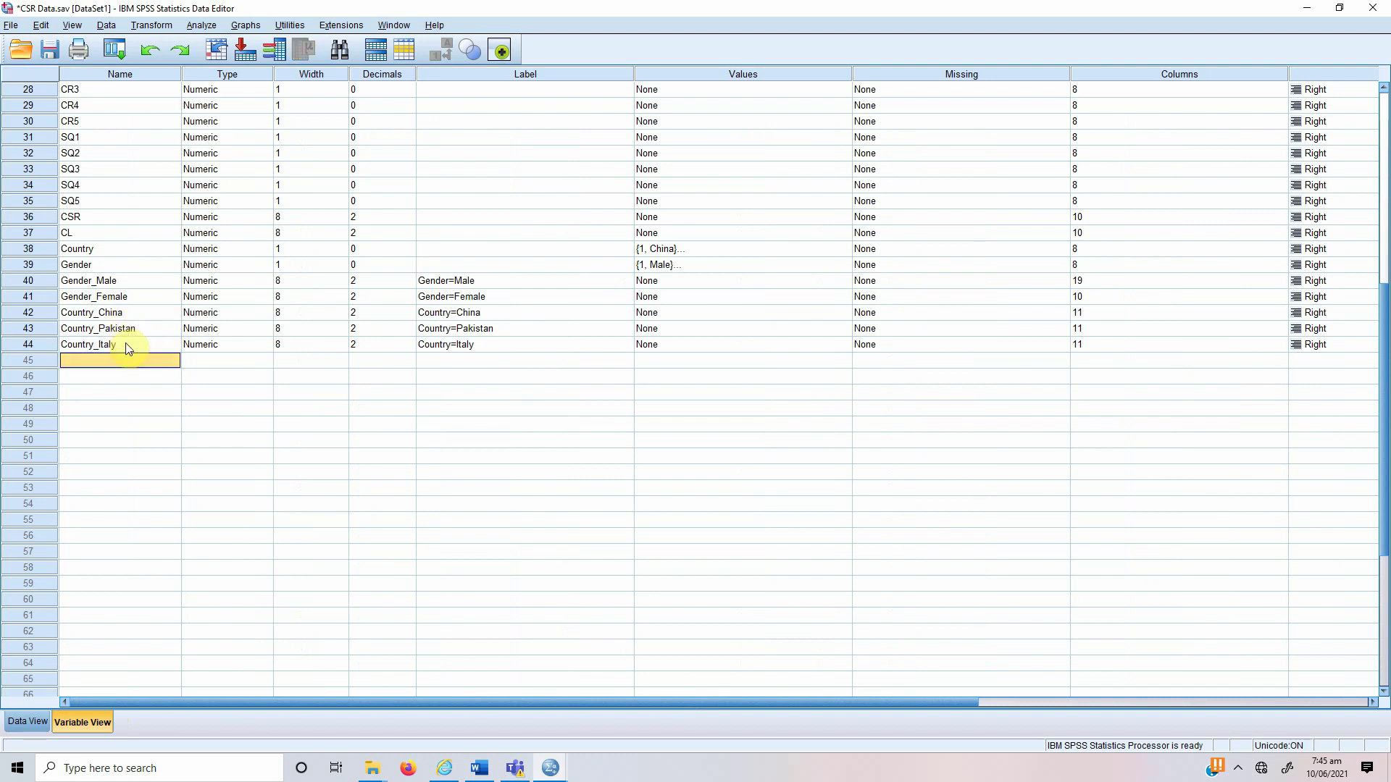
pyautogui.click(40, 723)
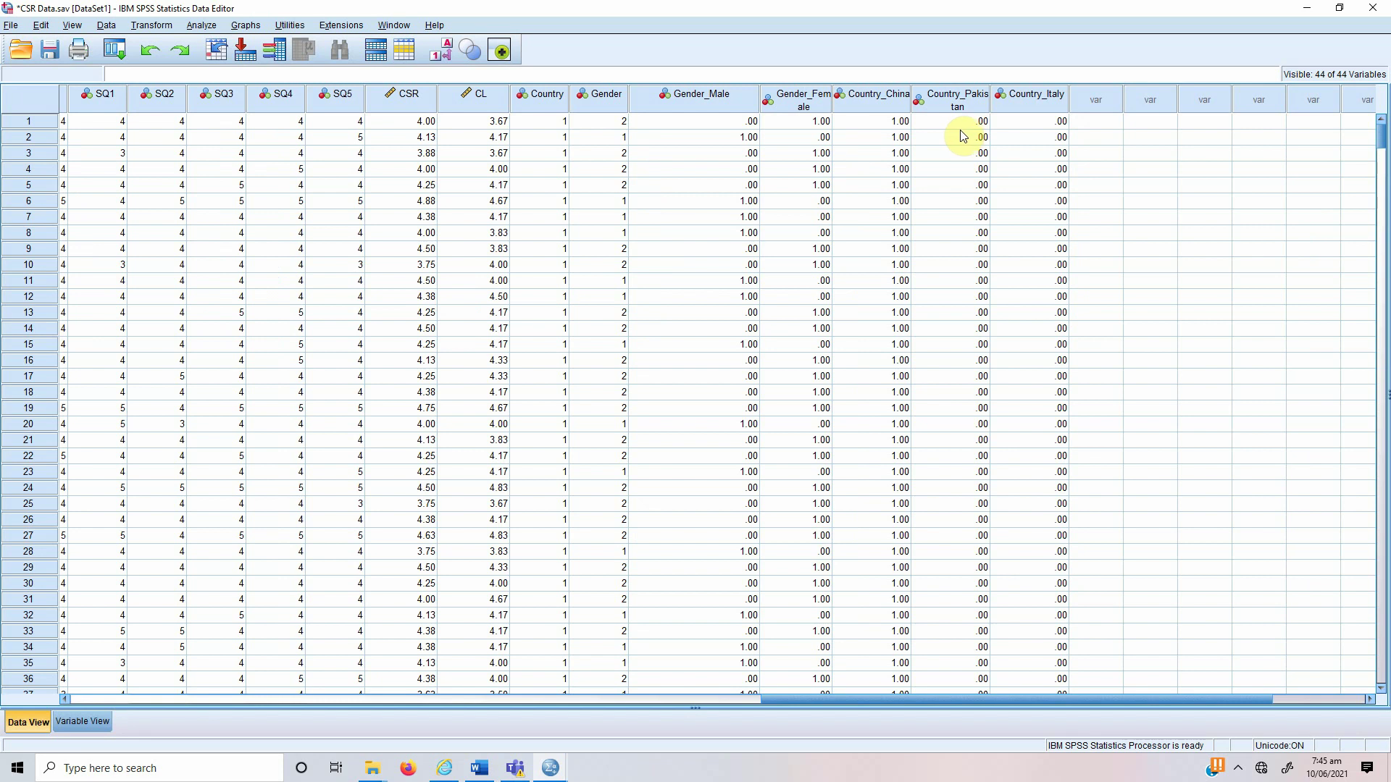
# Step: Add the Country_Pakistan and Country_Italy dummies beside Gender_Male as independent variables in the linear regression on CL and run it
pyautogui.click(201, 26)
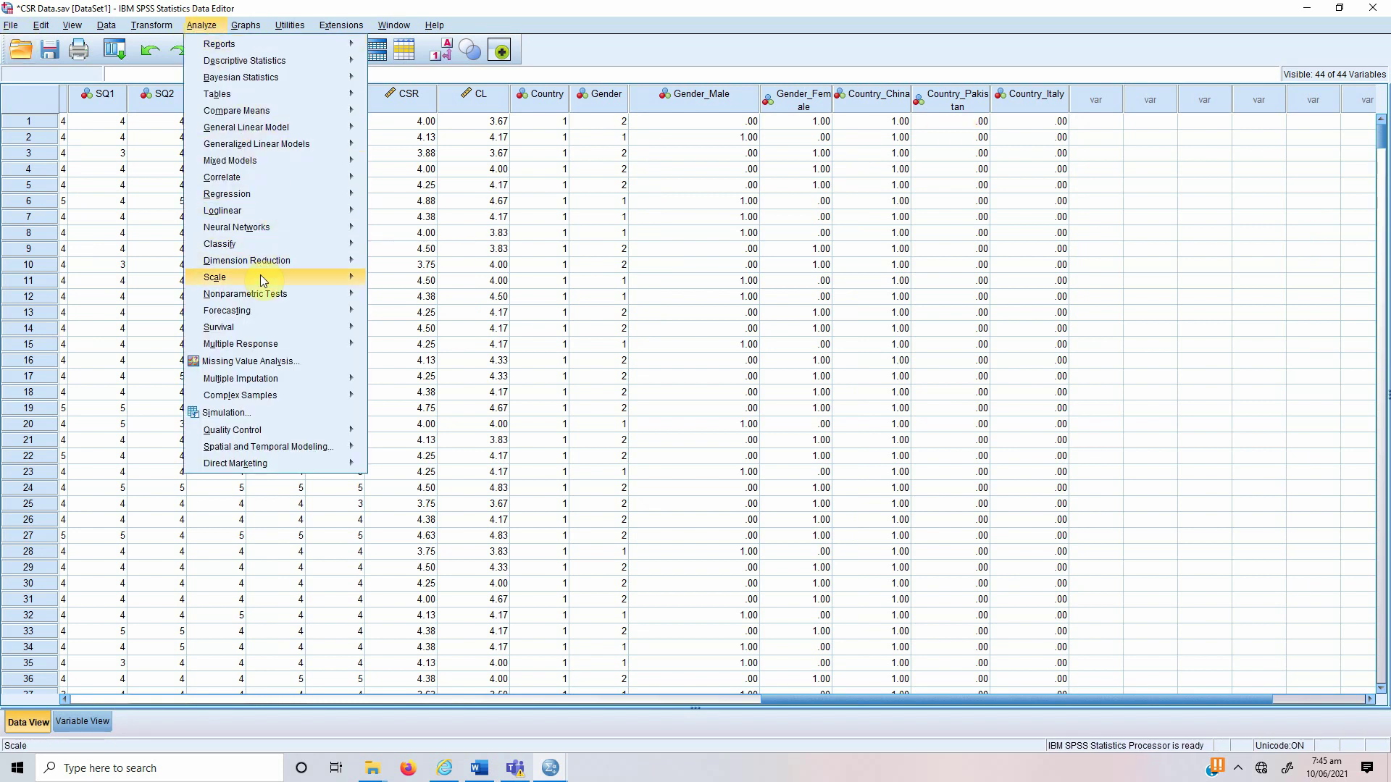
pyautogui.moveTo(276, 191)
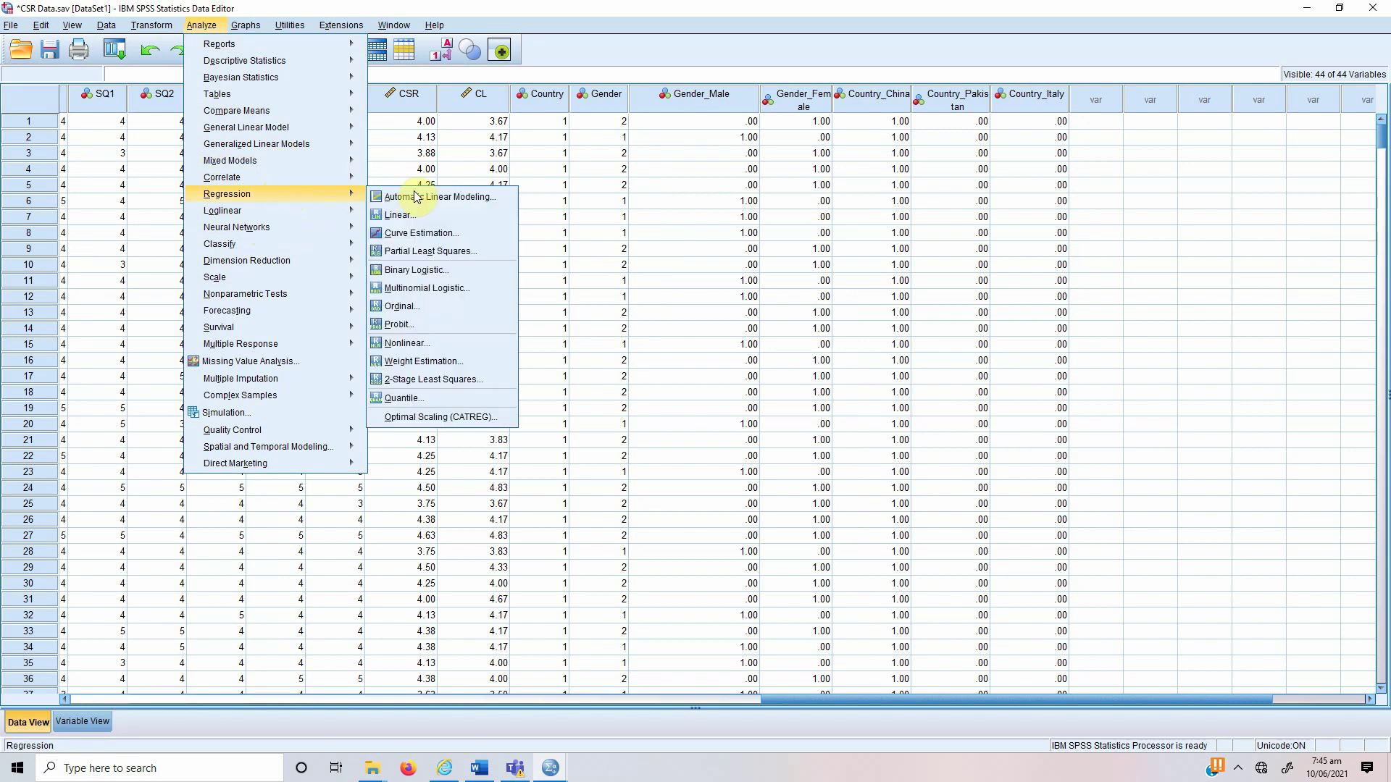
pyautogui.click(429, 216)
pyautogui.click(558, 341)
pyautogui.moveTo(484, 335); pyautogui.dragTo(480, 477)
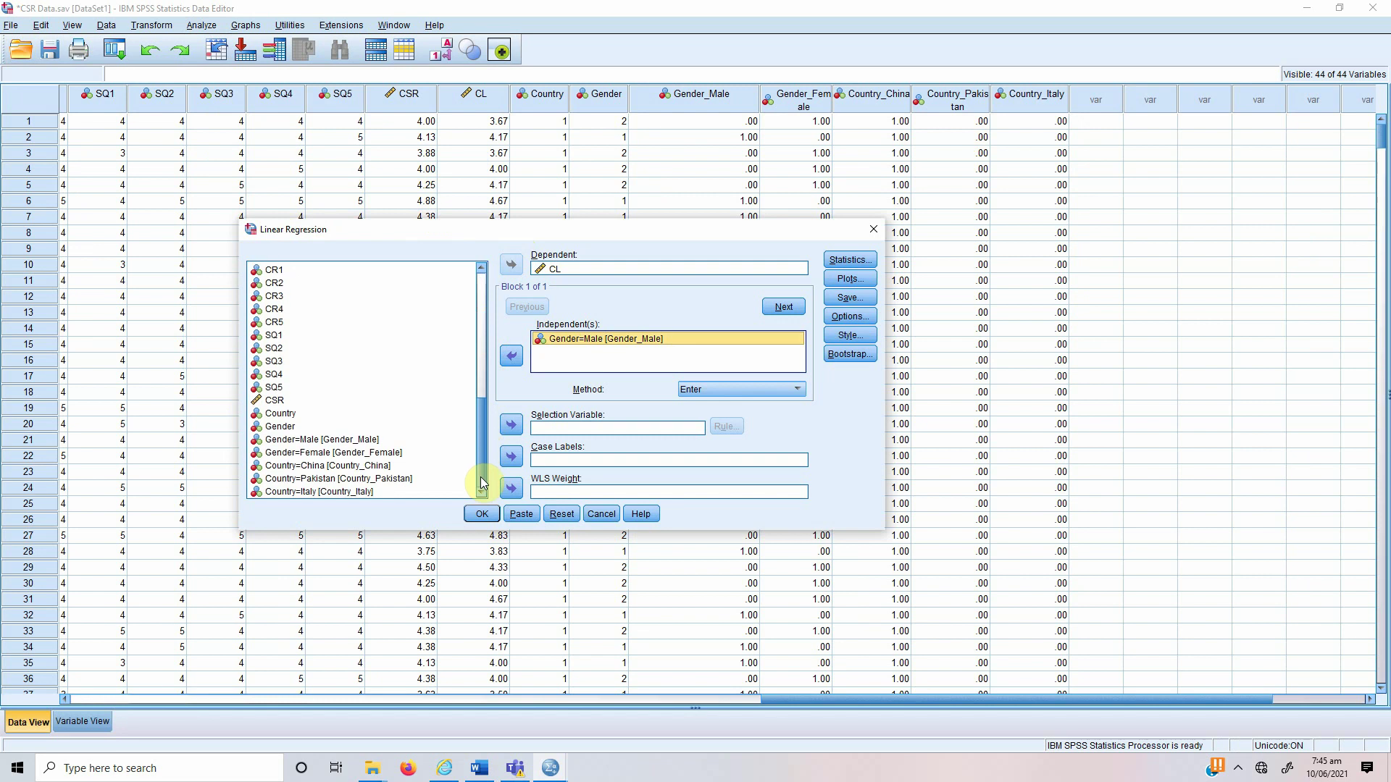
pyautogui.click(319, 466)
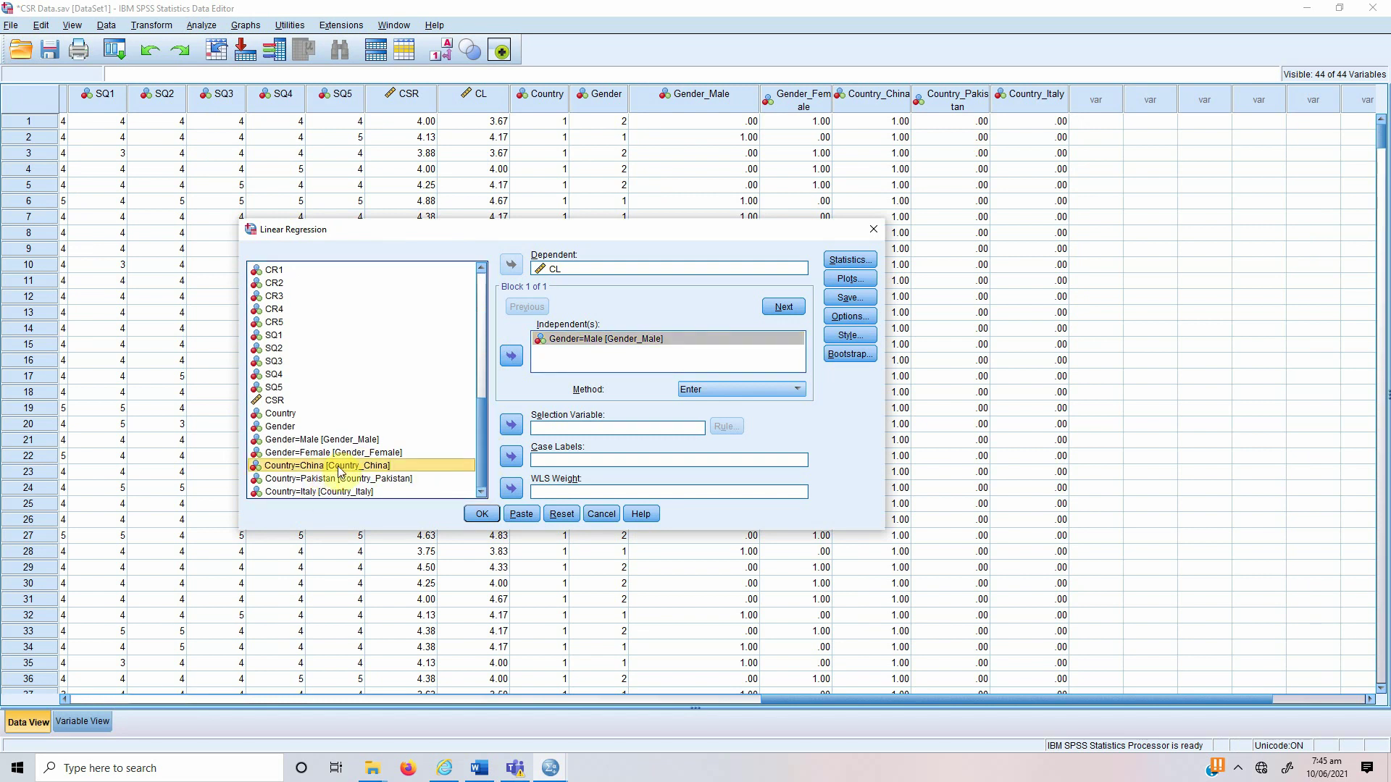
pyautogui.click(338, 480)
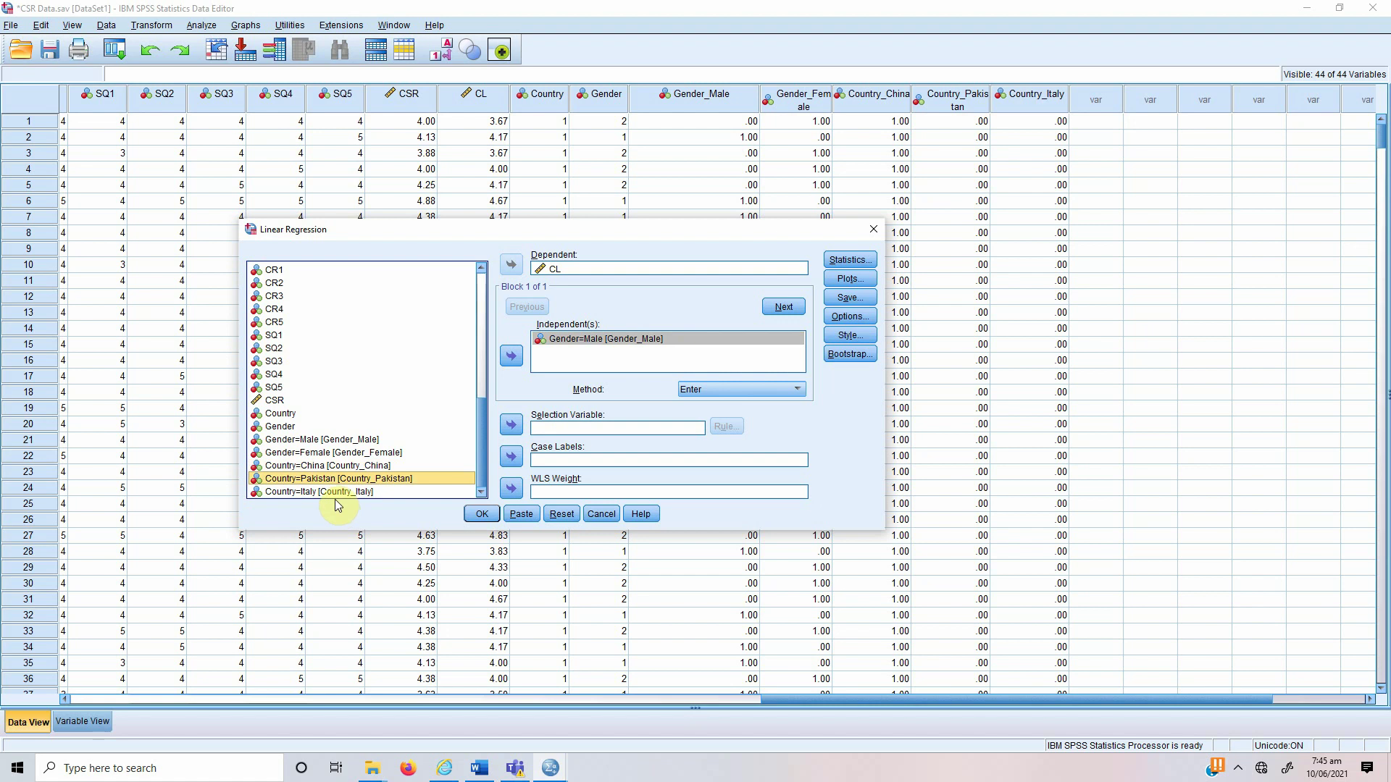
pyautogui.keyDown('ctrl'); pyautogui.click(335, 493); pyautogui.keyUp('ctrl')
pyautogui.click(512, 356)
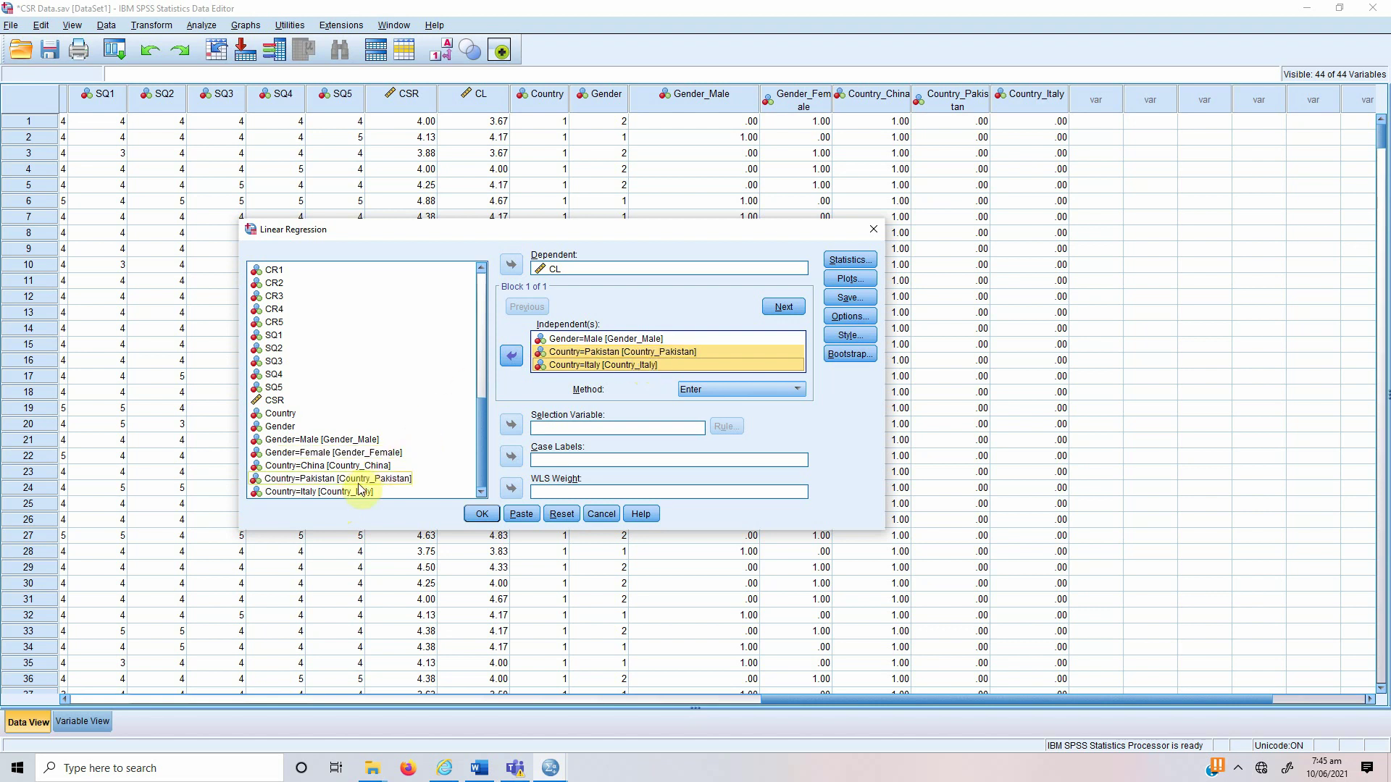
pyautogui.click(482, 513)
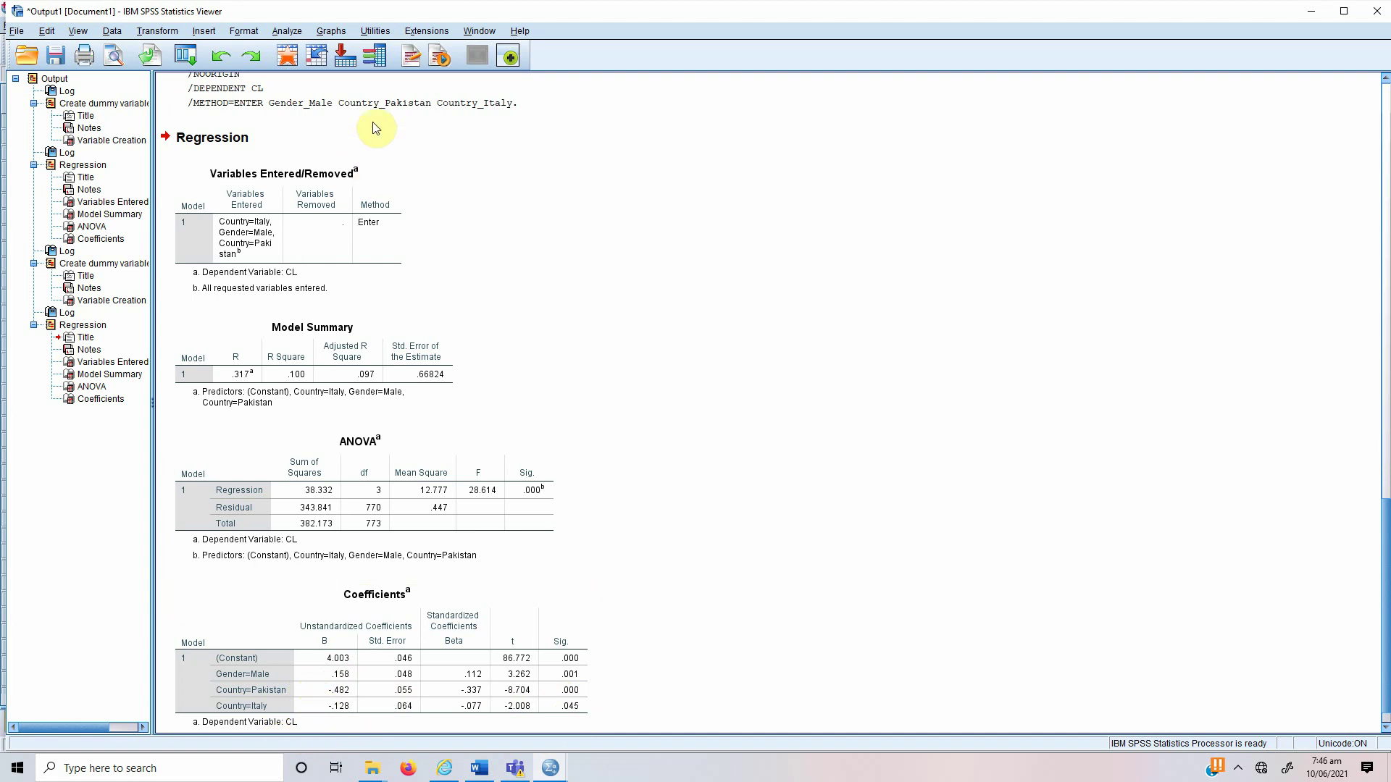
# Step: Run descriptive statistics for the CL variable
pyautogui.click(287, 31)
pyautogui.moveTo(330, 66)
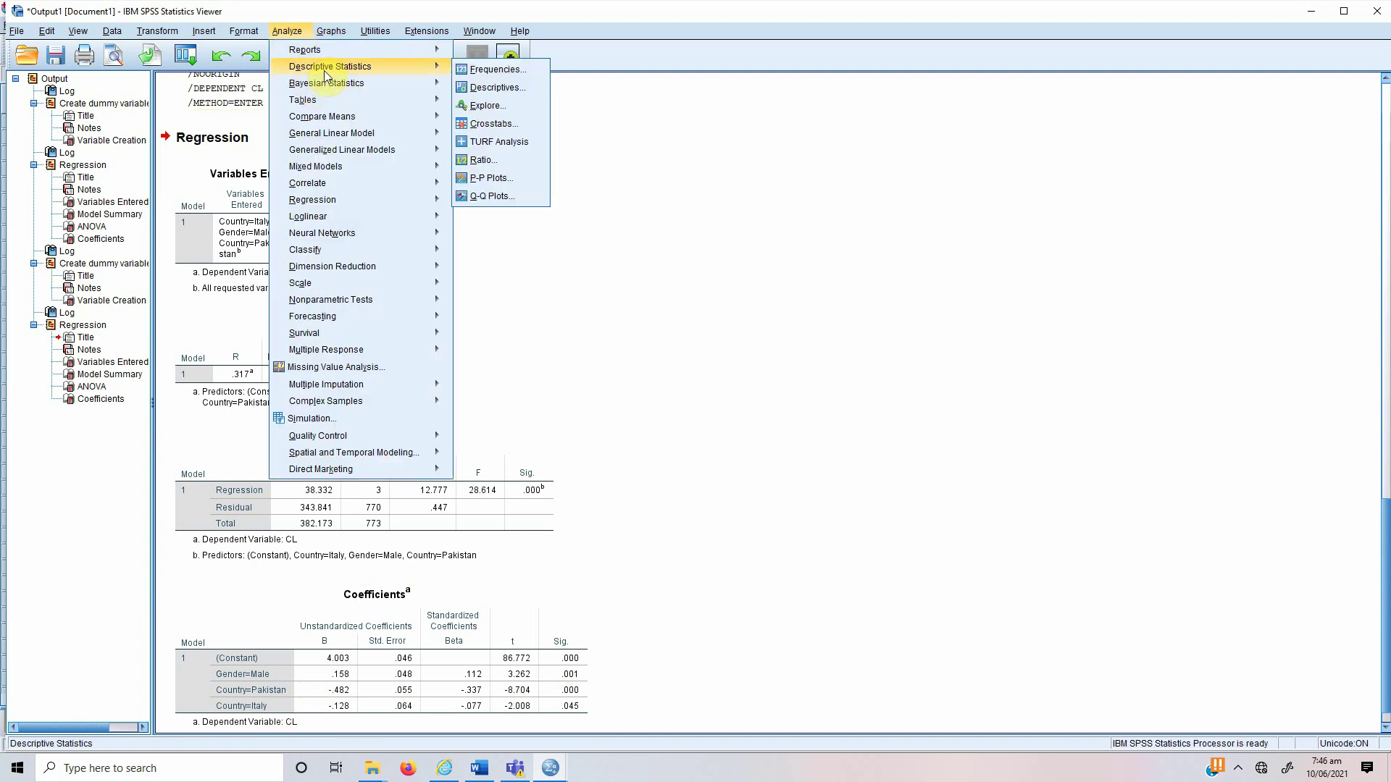
pyautogui.click(487, 83)
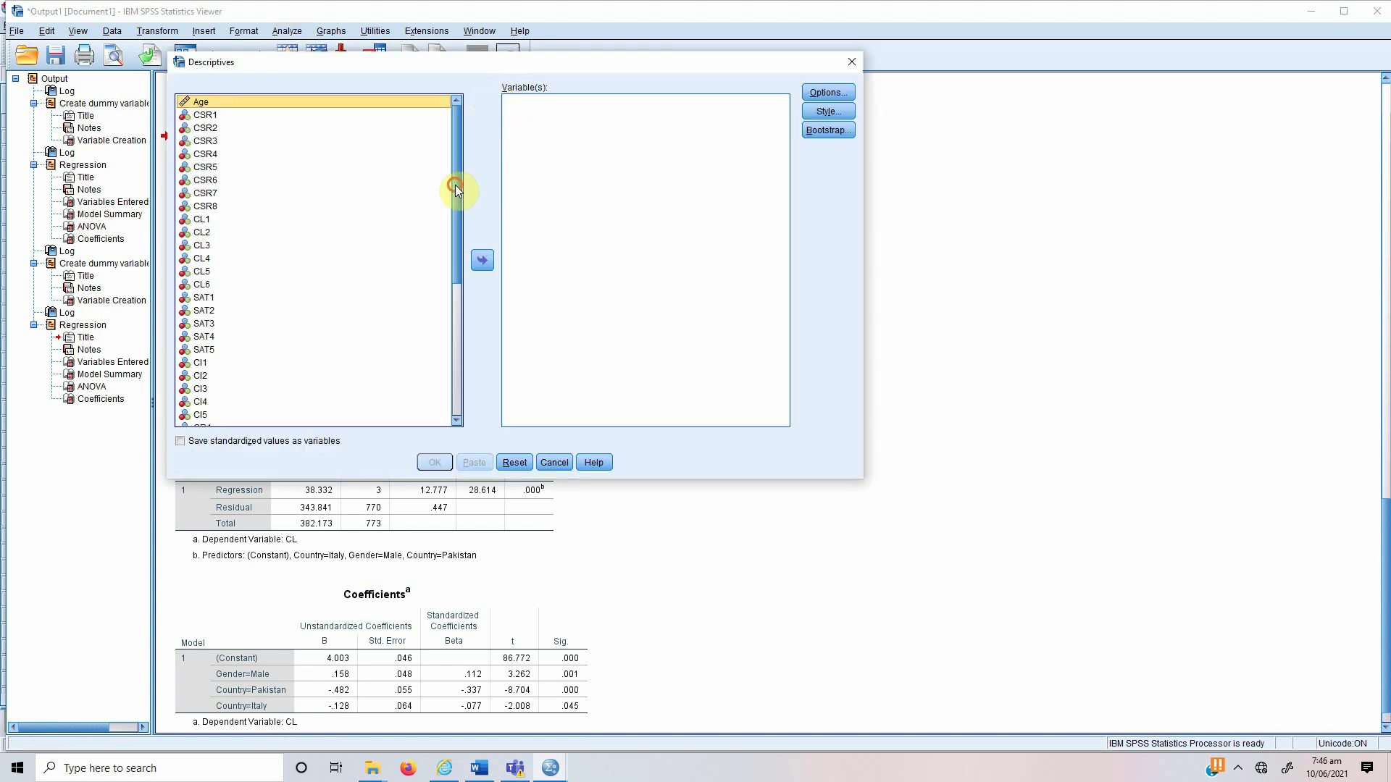
pyautogui.moveTo(454, 185); pyautogui.dragTo(445, 335)
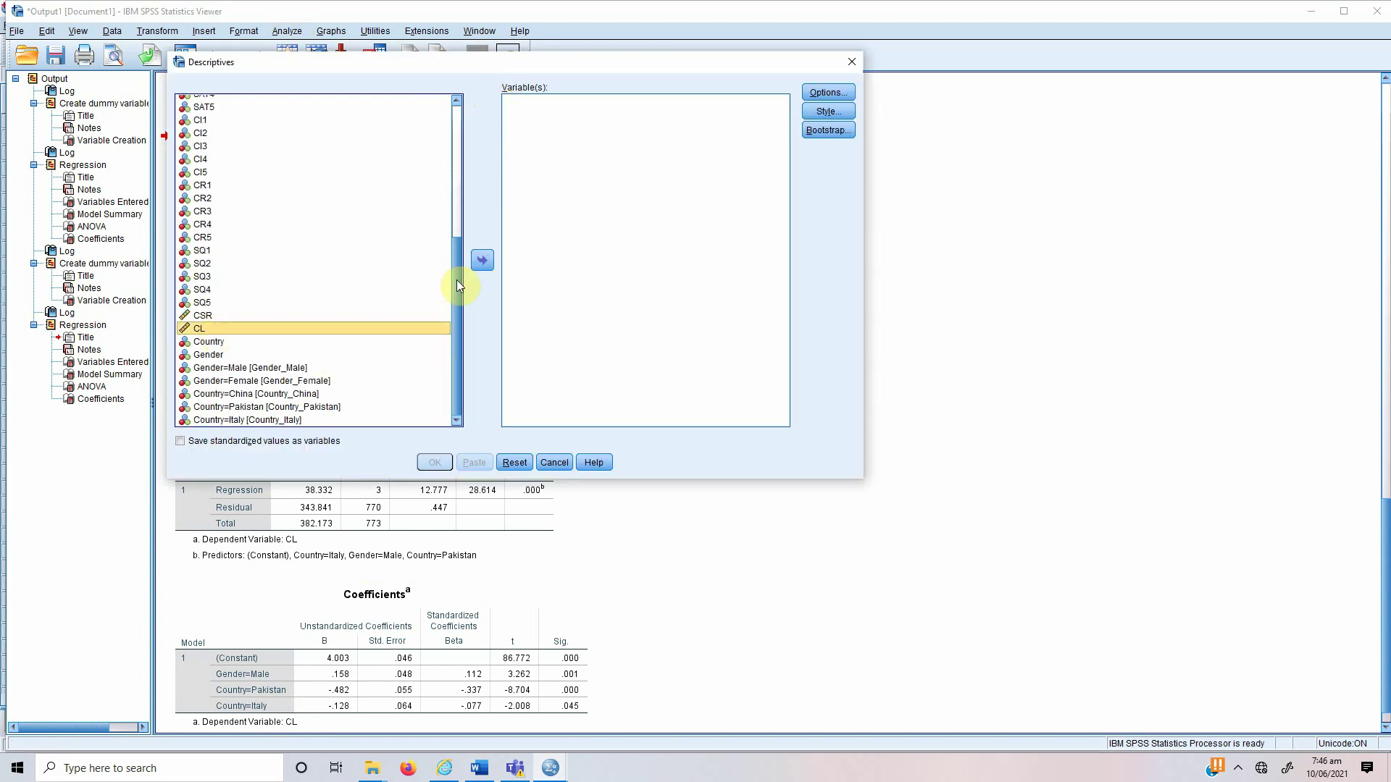
pyautogui.click(481, 260)
pyautogui.click(434, 462)
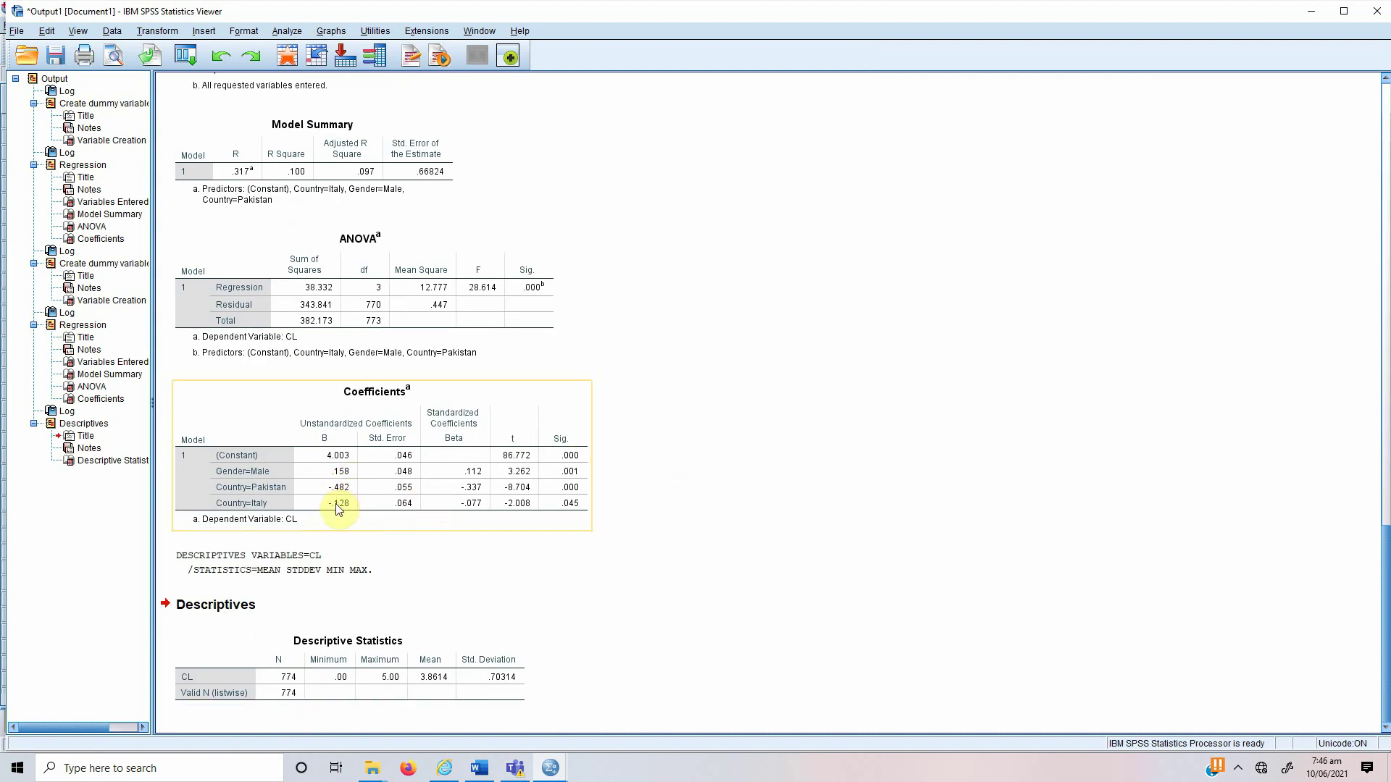
# Step: Compare the means of CL across countries, with CL as the dependent and Country as the independent variable
pyautogui.click(283, 30)
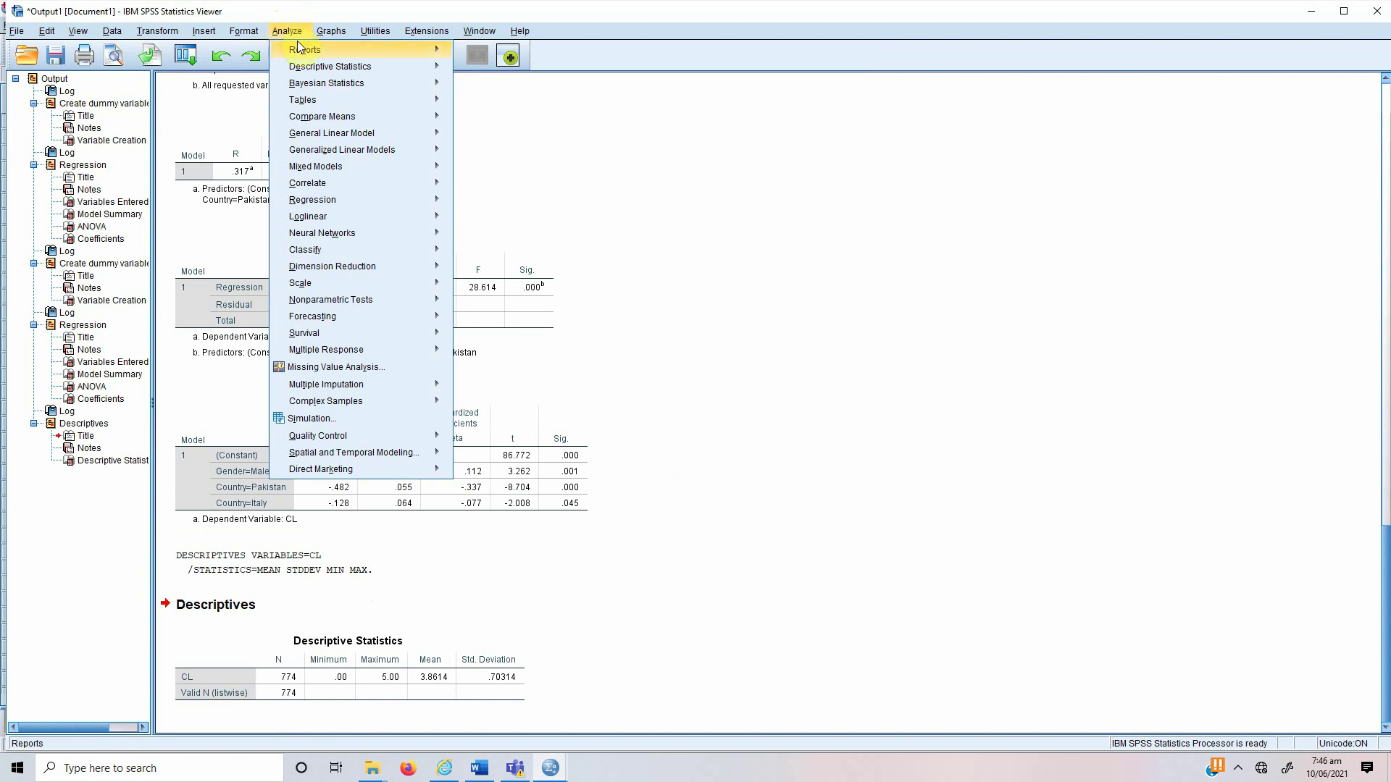
pyautogui.moveTo(360, 120)
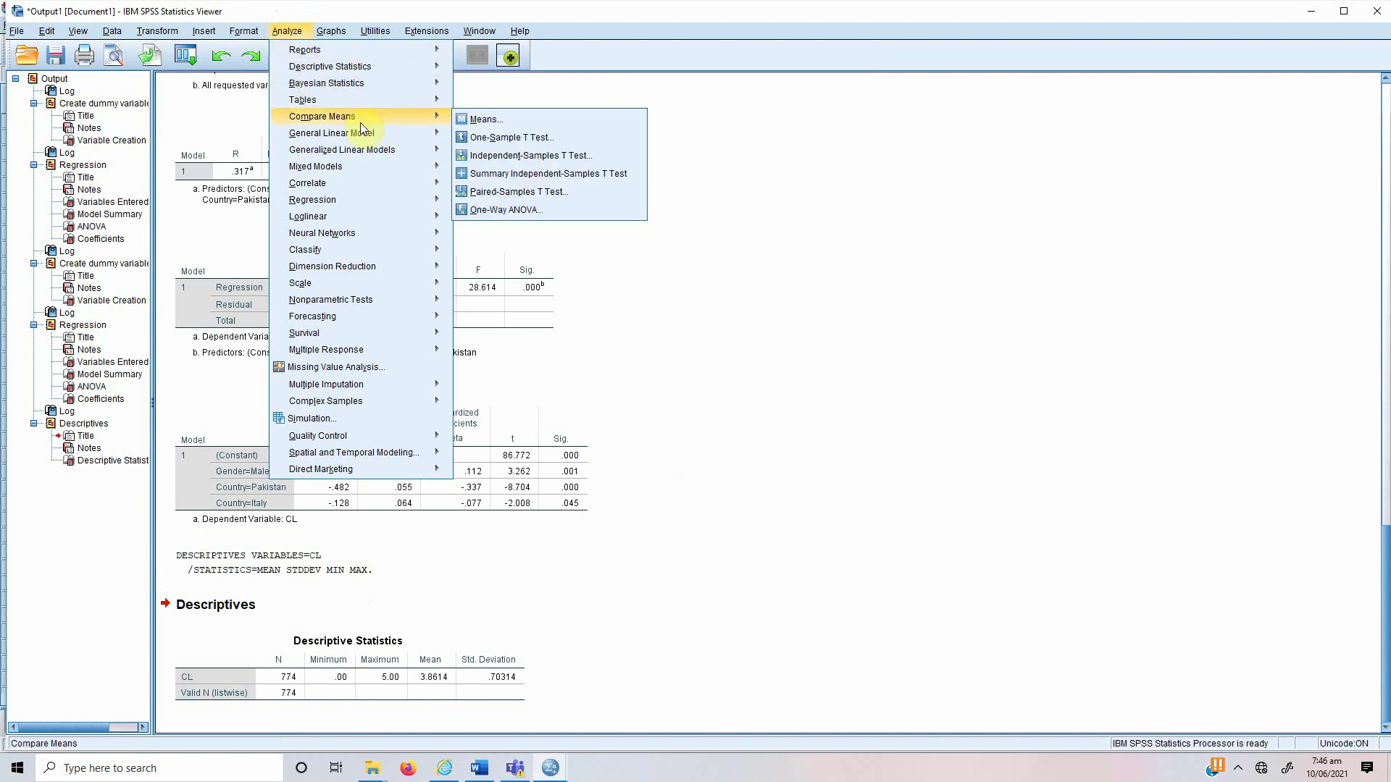
pyautogui.click(505, 125)
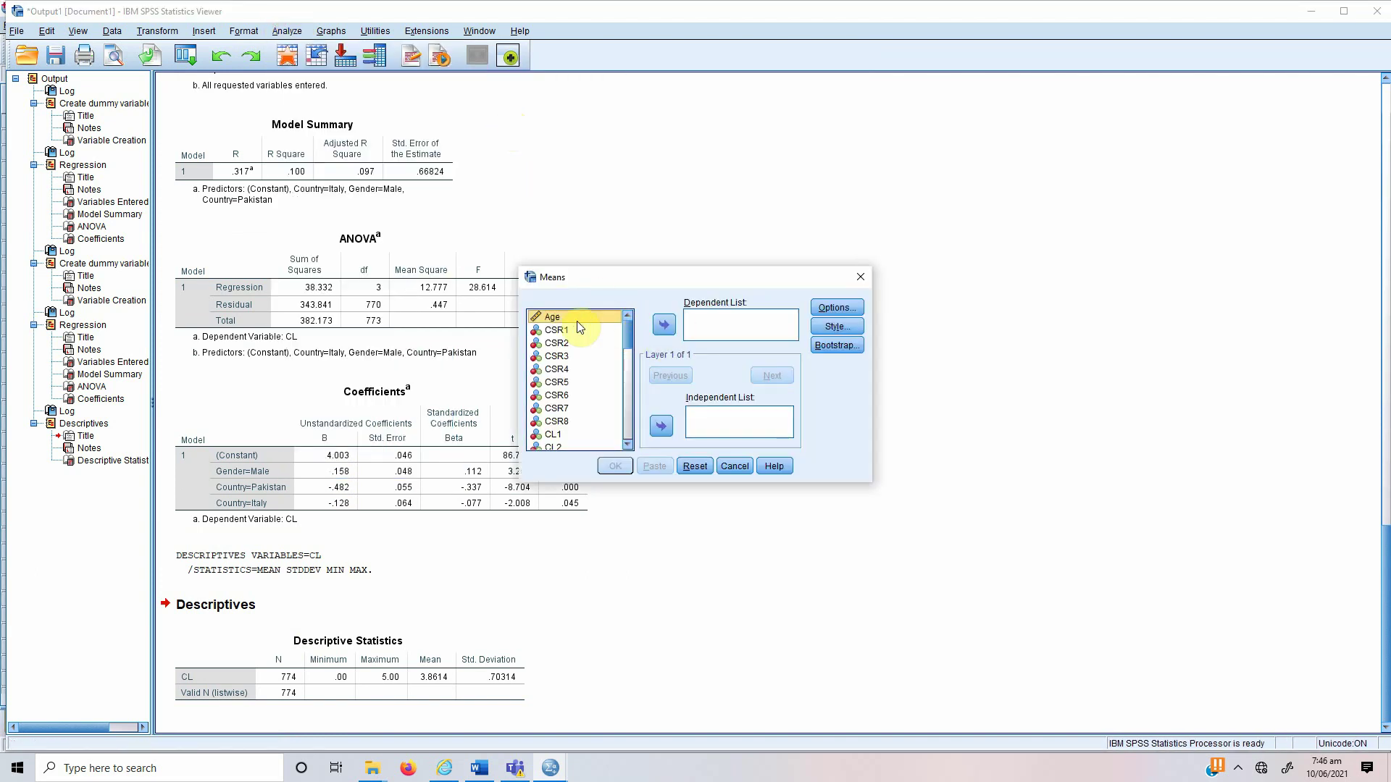
pyautogui.moveTo(627, 333); pyautogui.dragTo(620, 435)
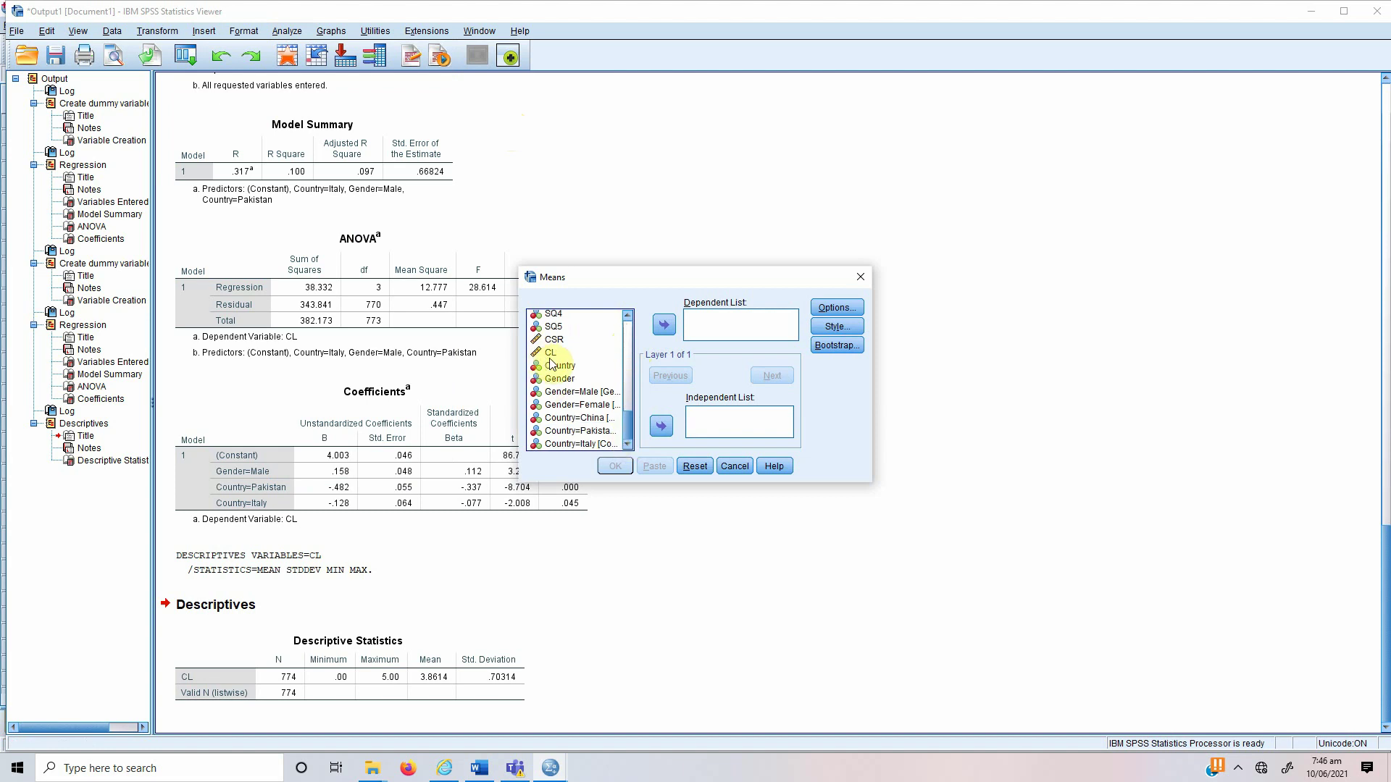
pyautogui.click(609, 365)
pyautogui.click(663, 426)
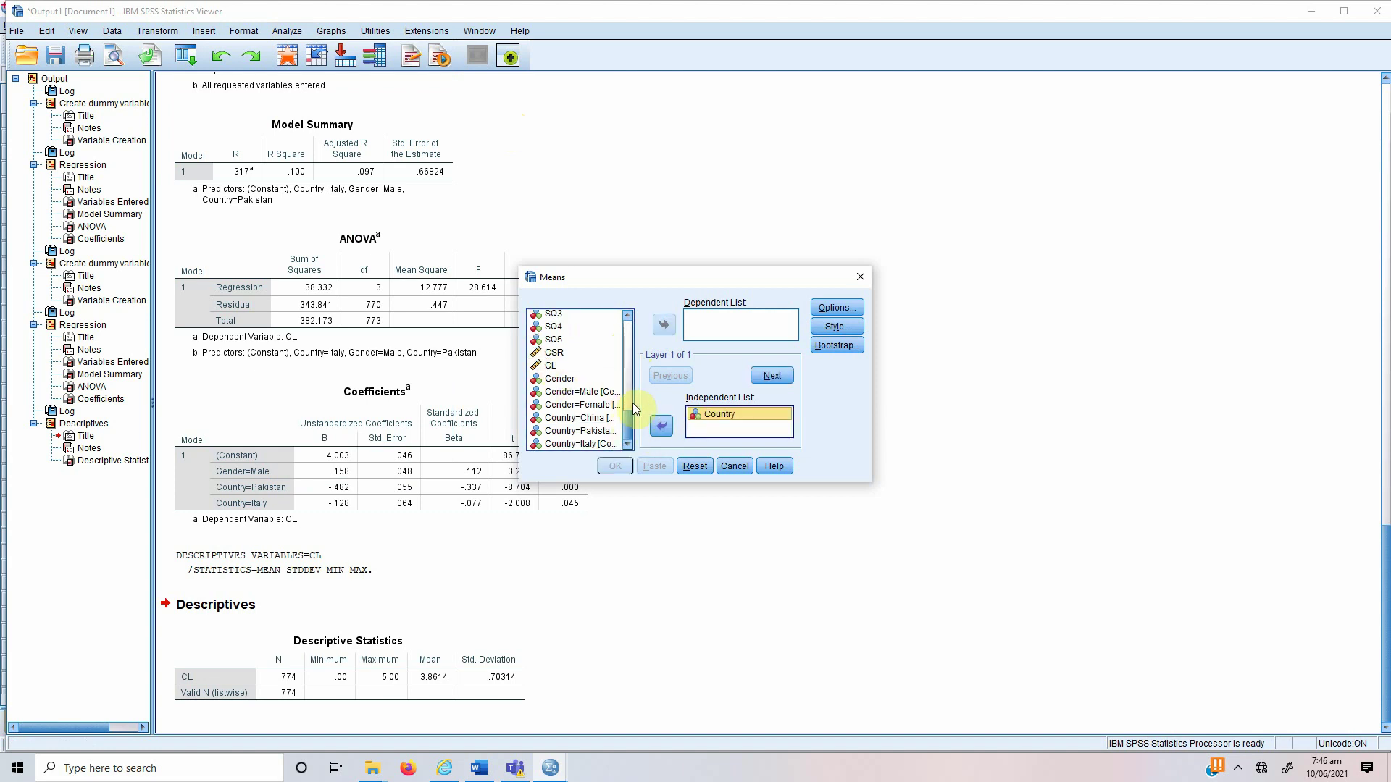
pyautogui.click(559, 364)
pyautogui.click(663, 326)
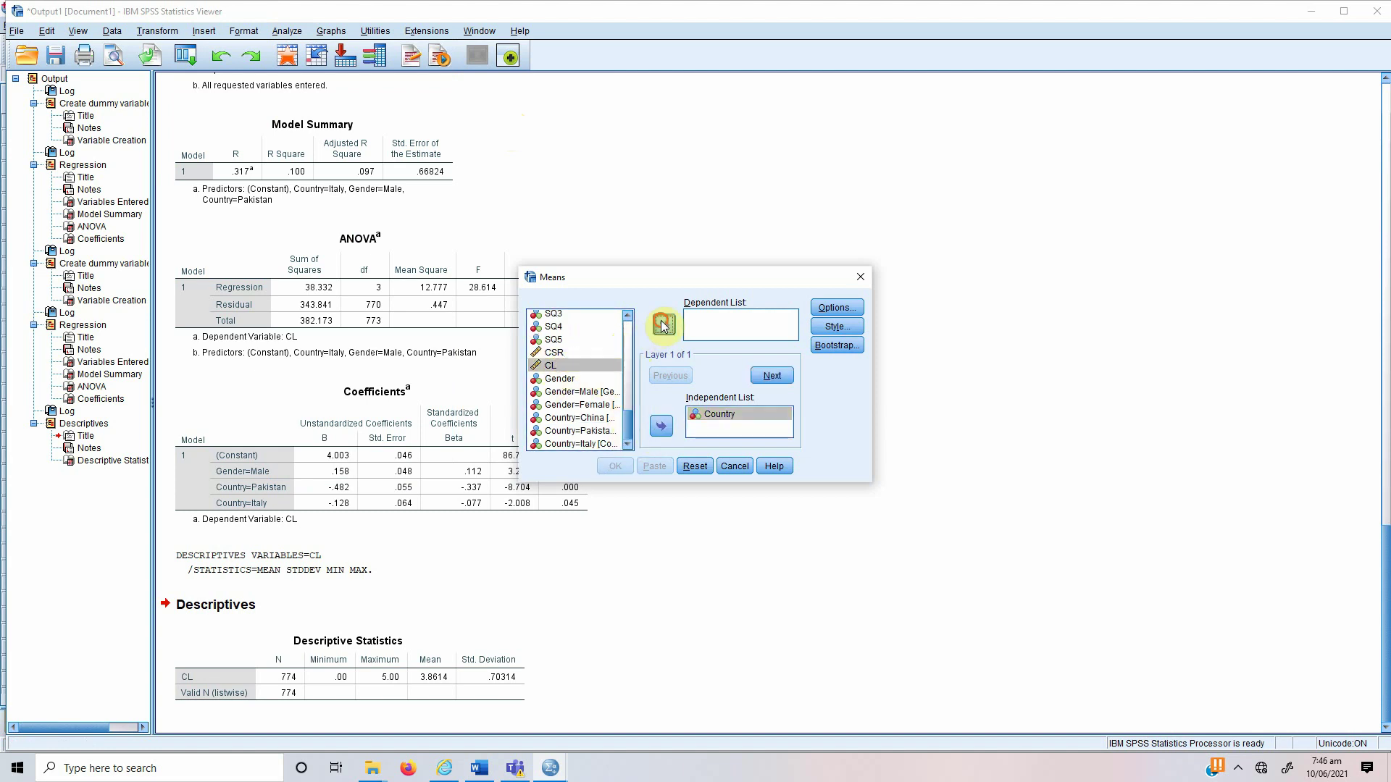
pyautogui.click(615, 466)
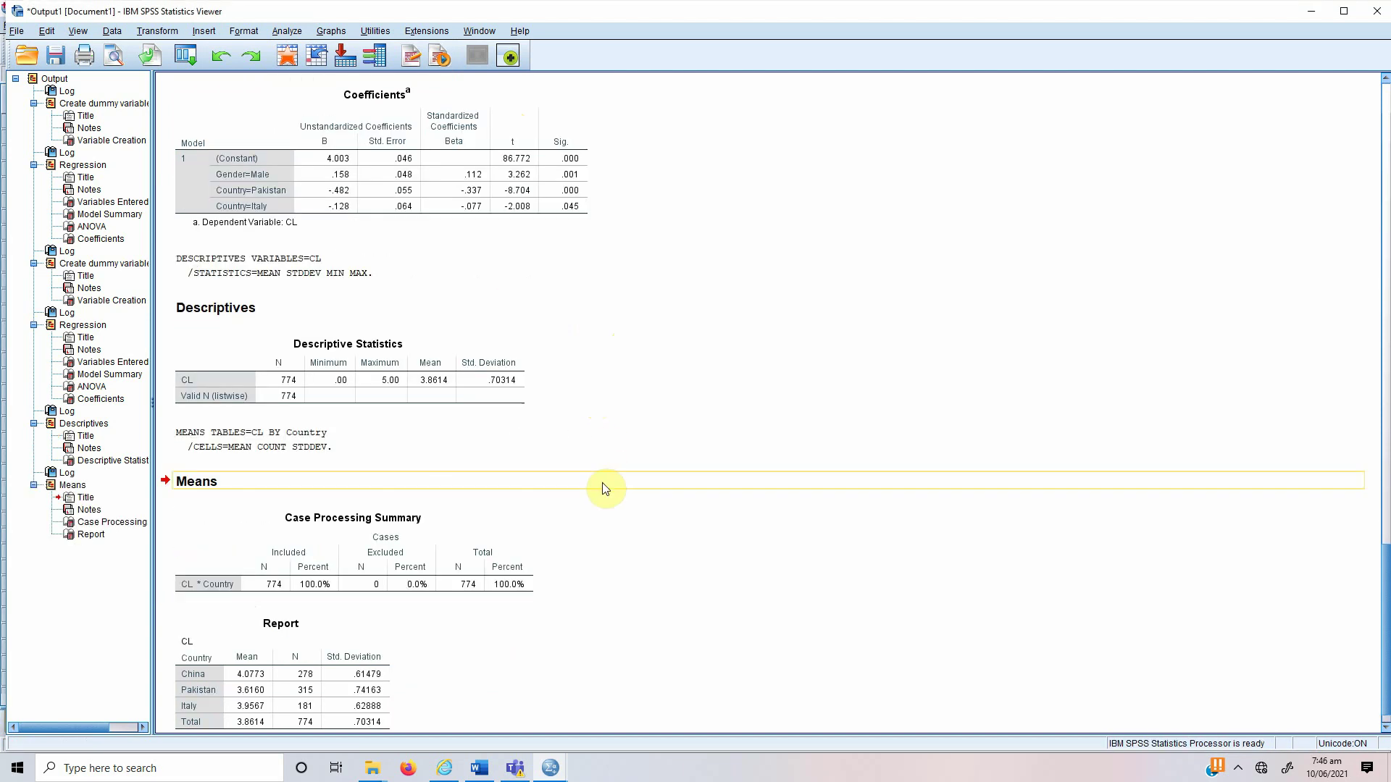
# Step: Examine the CL means by country against the coefficients and model tables of the latest regression output
pyautogui.click(255, 645)
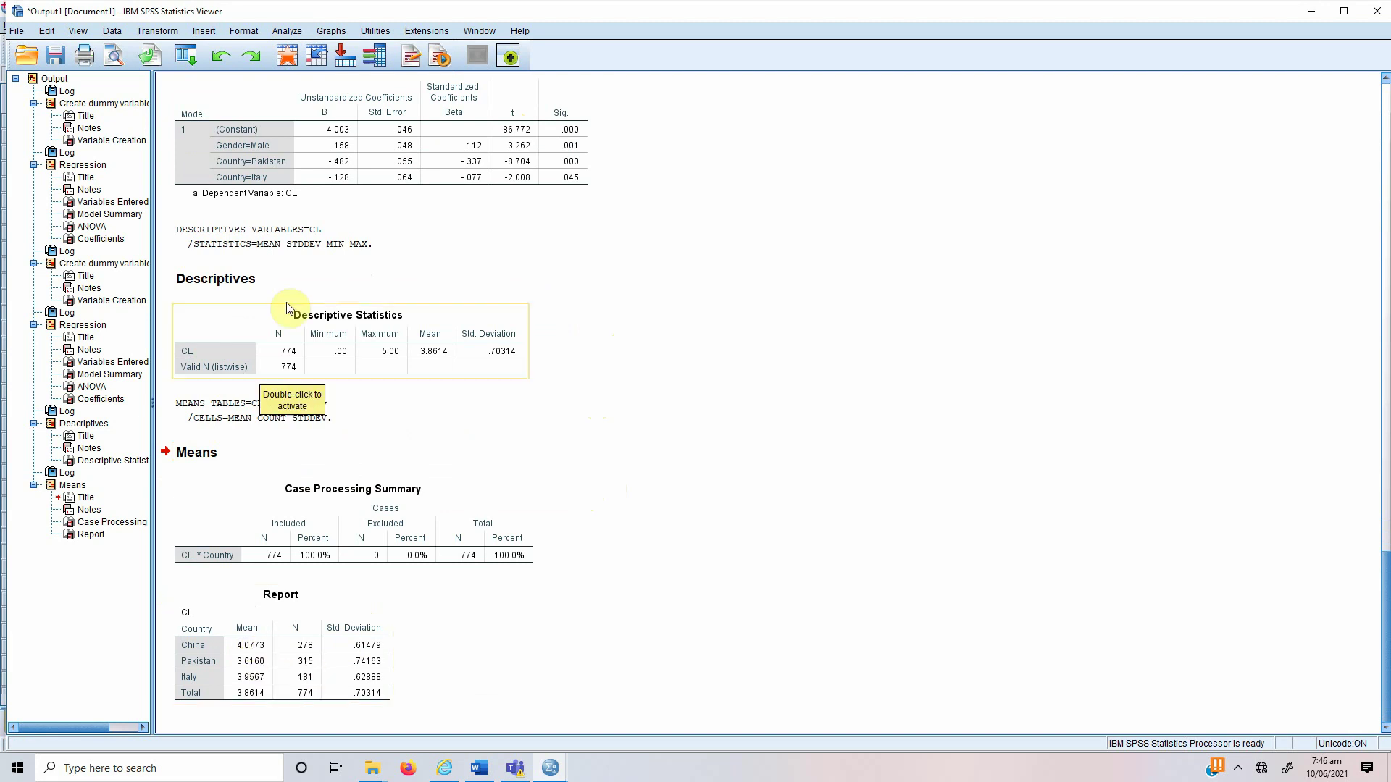
pyautogui.click(290, 174)
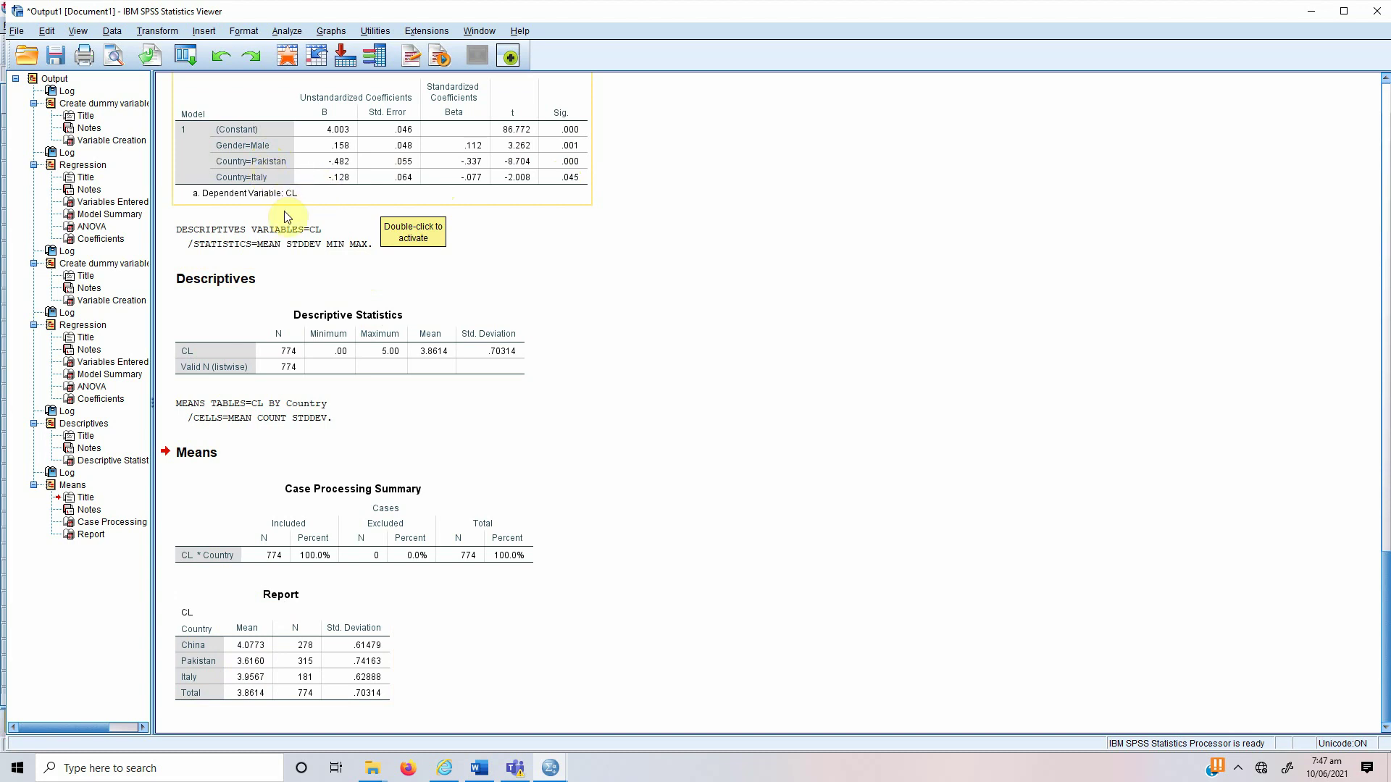
pyautogui.scroll(15, 351, 217)
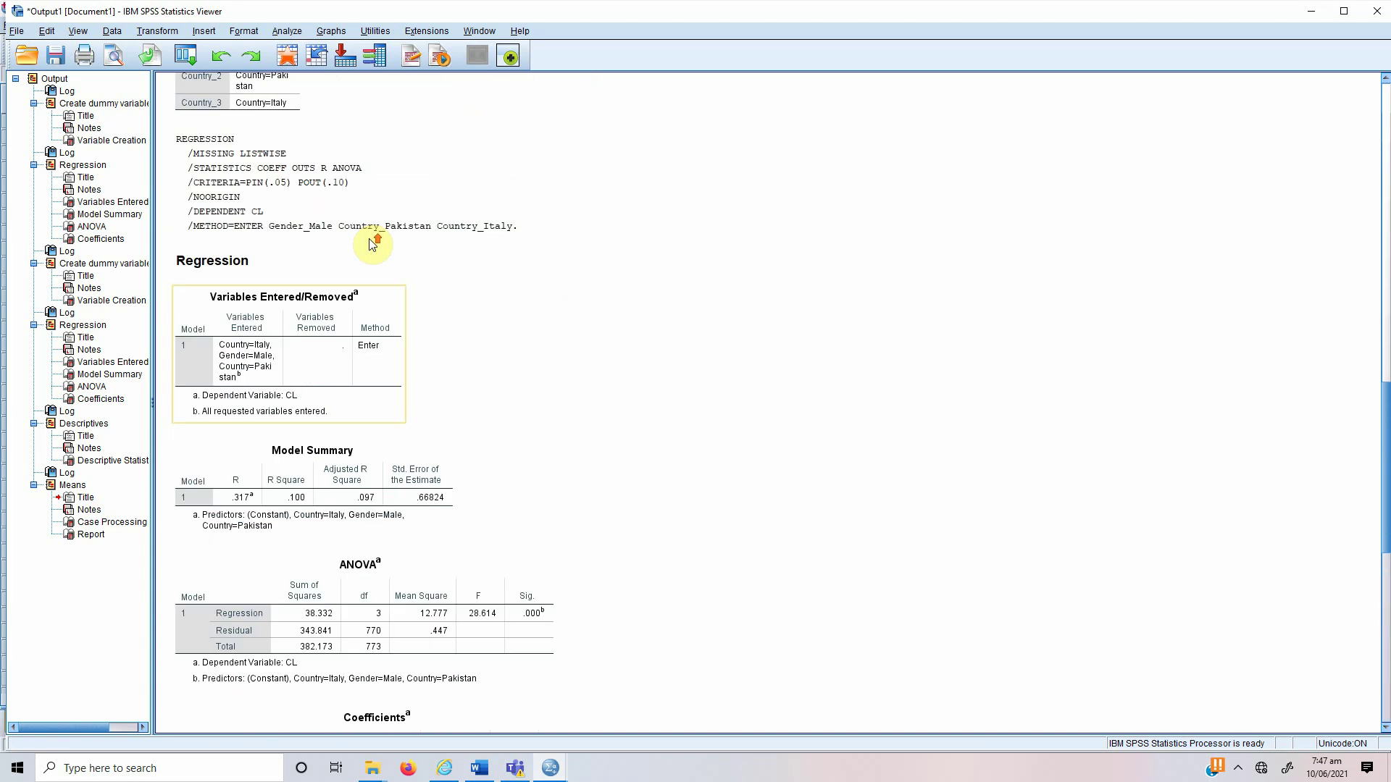
pyautogui.scroll(-3, 370, 244)
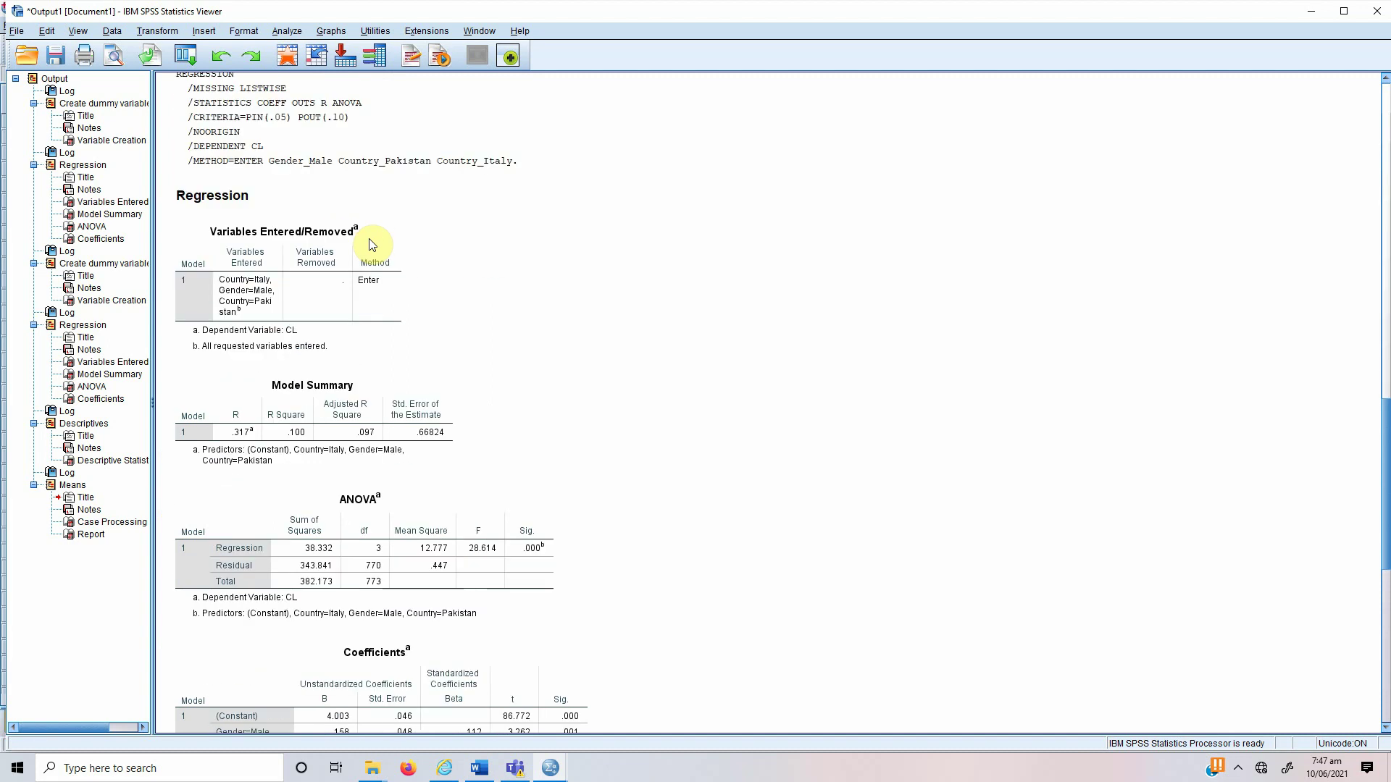
pyautogui.scroll(-3, 420, 297)
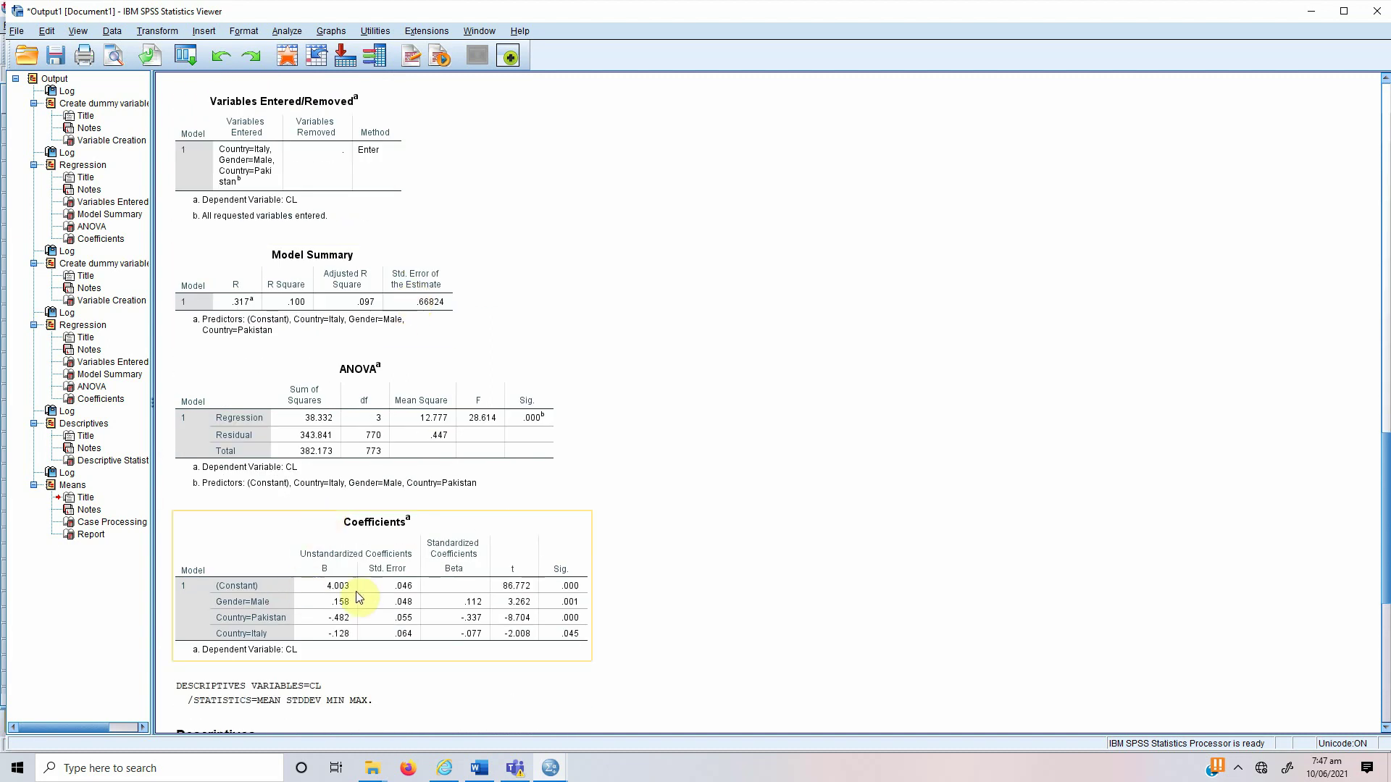